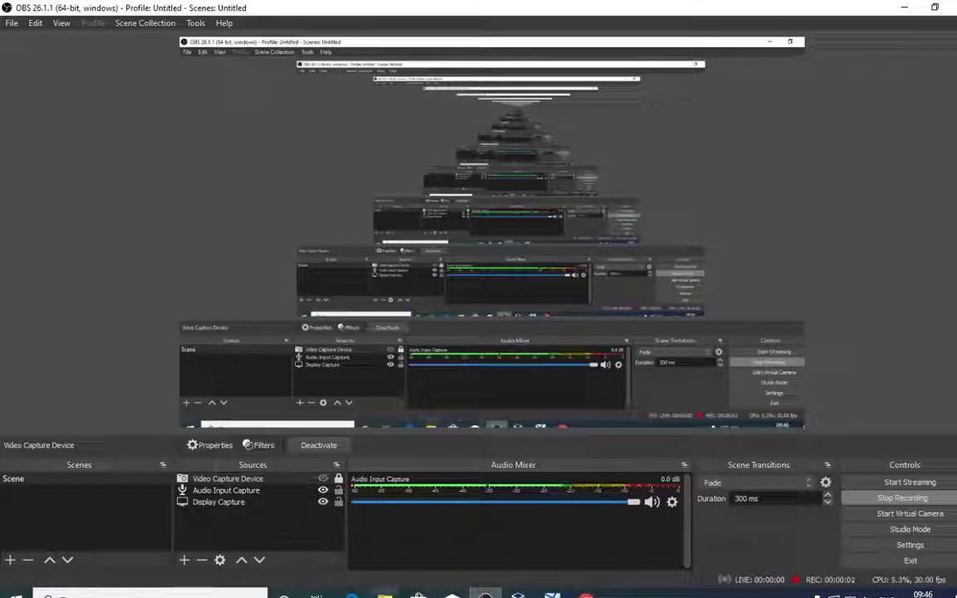
# Switch to the C20 EC Syllabus PDF and review exercises 3 and 4 on inclined lines and line types.
pyautogui.click(352, 595)
pyautogui.click(314, 524)
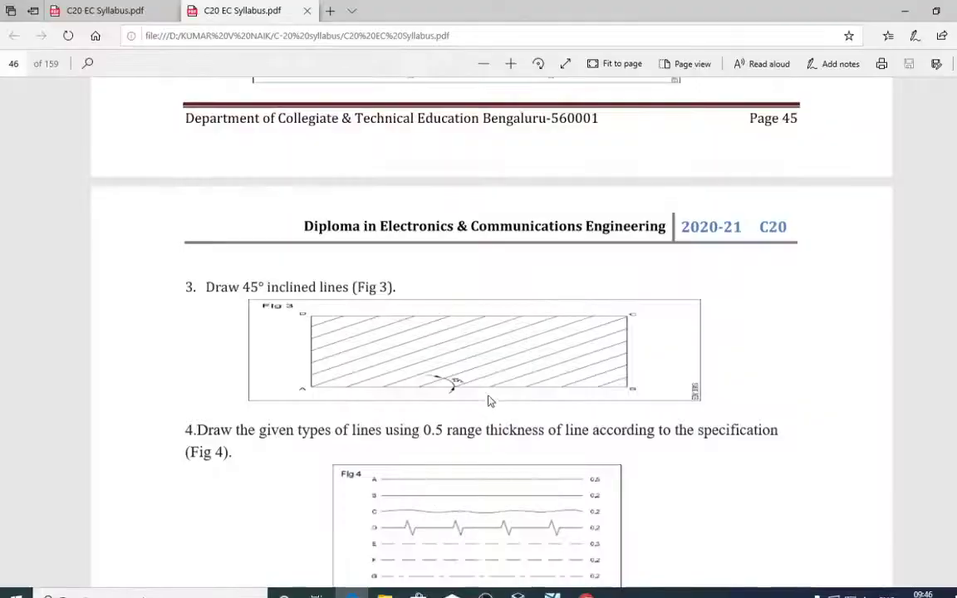
pyautogui.scroll(-6, 478, 440)
pyautogui.scroll(5, 480, 438)
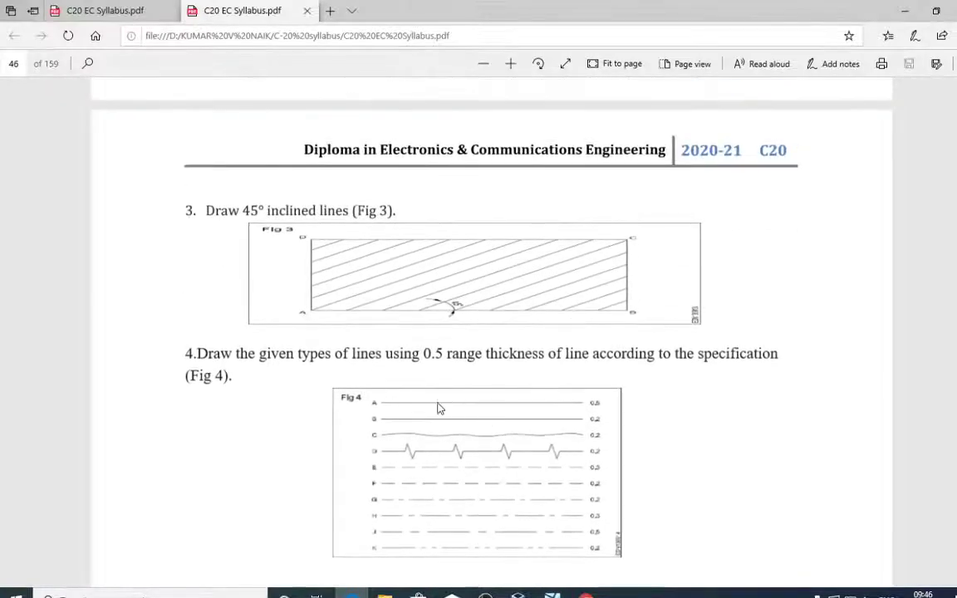
pyautogui.scroll(-1, 438, 410)
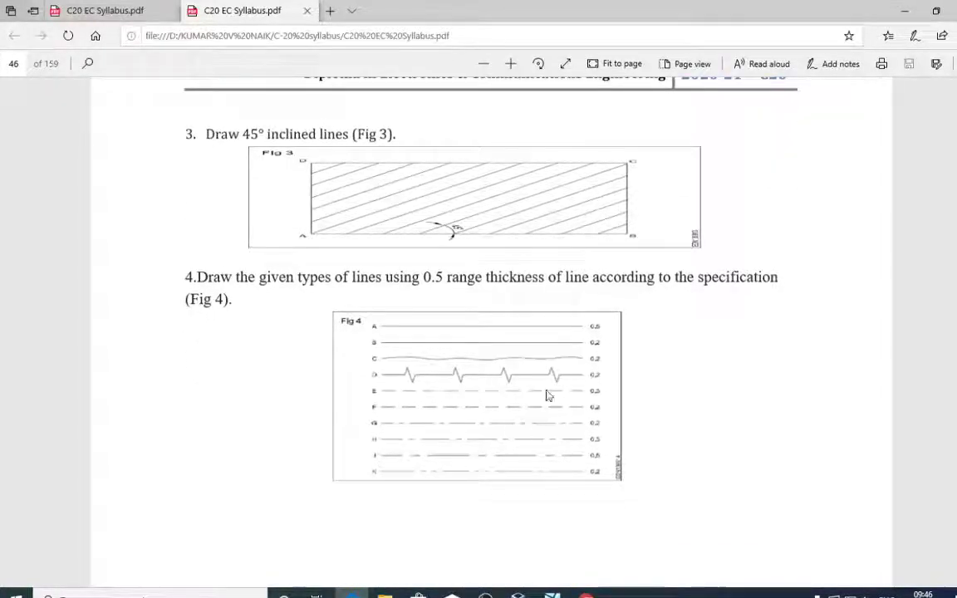
# Examine exercise 5 (Fig 5) on page 47, especially the first square's outline dimensions and the spacing of its horizontal lines.
pyautogui.scroll(-12, 538, 410)
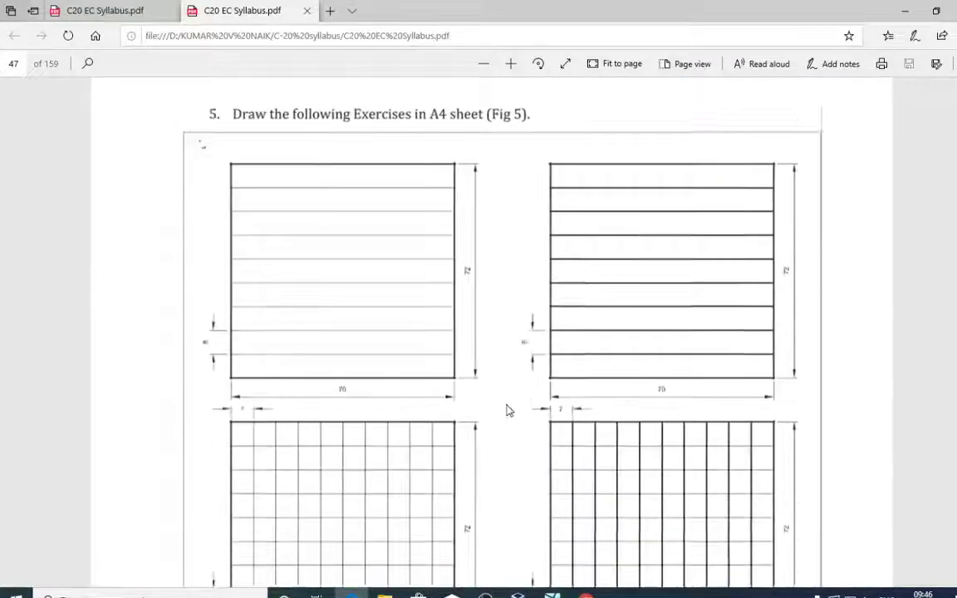
pyautogui.scroll(-1, 376, 306)
pyautogui.scroll(2, 367, 303)
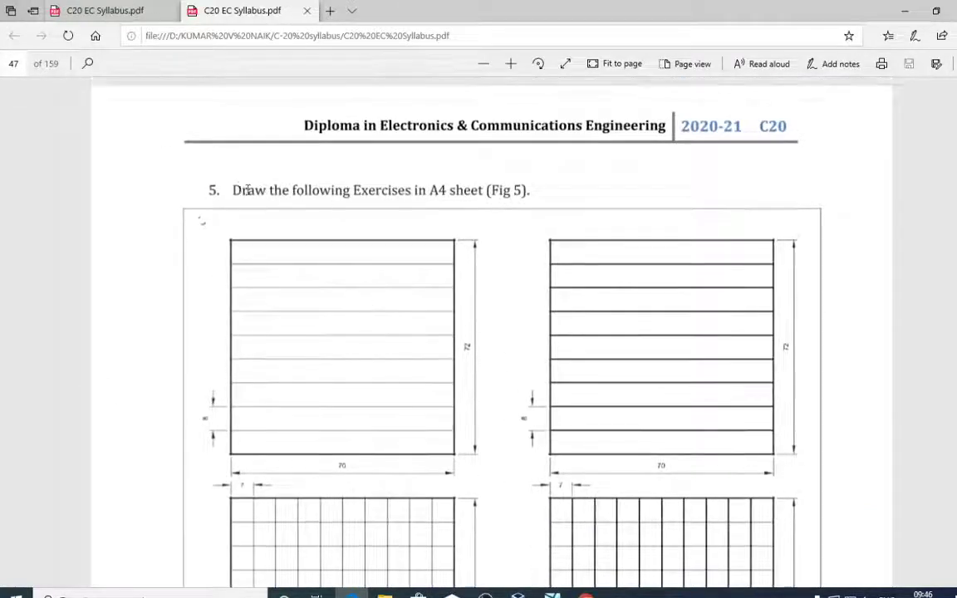
pyautogui.moveTo(247, 190); pyautogui.dragTo(347, 190)
pyautogui.click(236, 303)
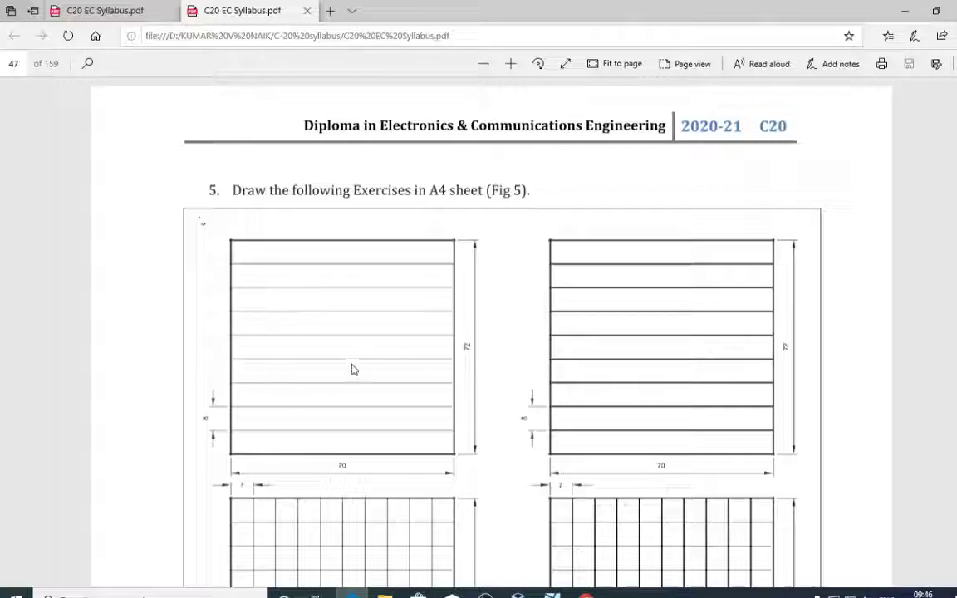
pyautogui.scroll(4, 314, 397)
pyautogui.scroll(-5, 316, 452)
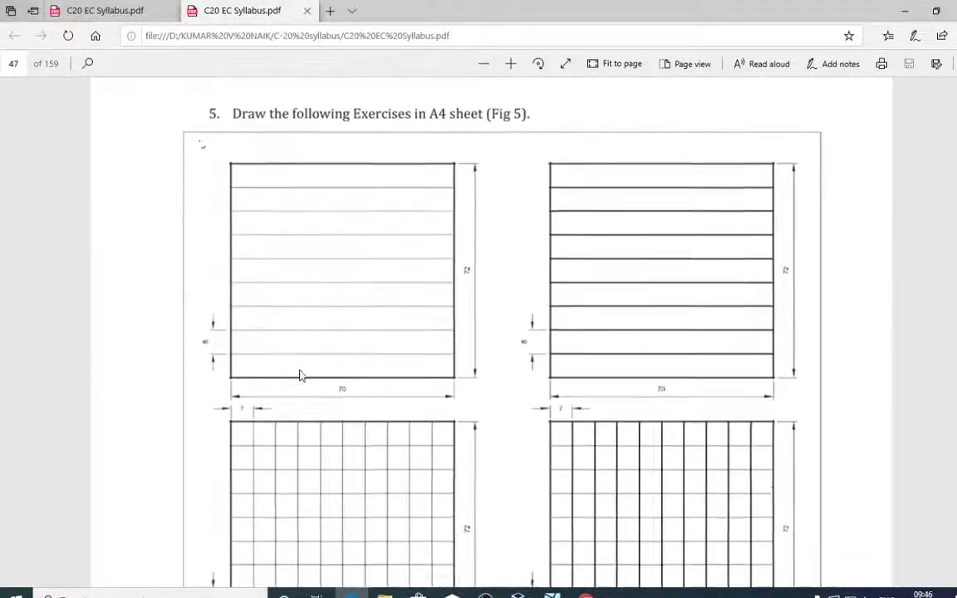
pyautogui.keyDown('ctrl'); pyautogui.scroll(5, 301, 375); pyautogui.keyUp('ctrl')
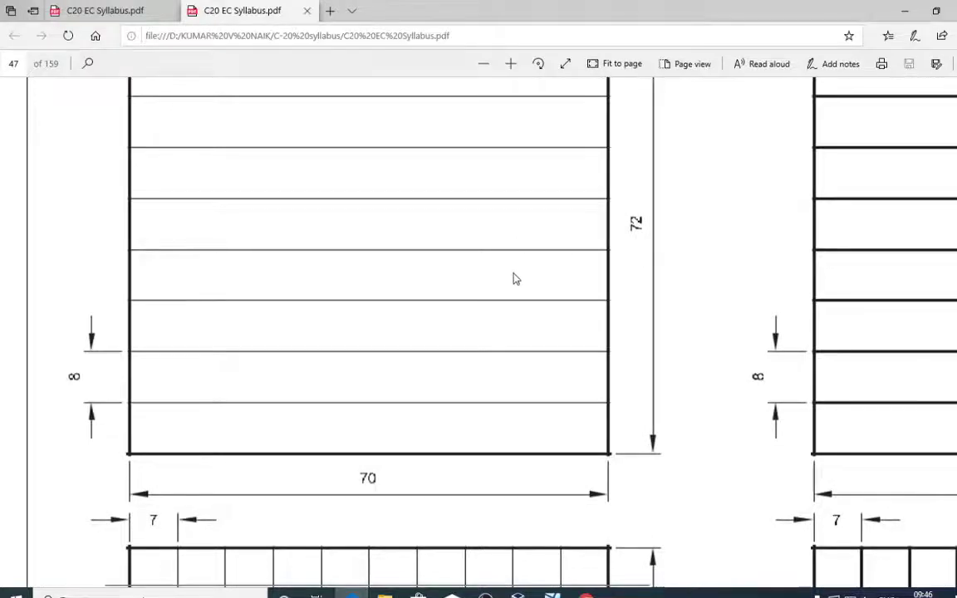
pyautogui.scroll(-3, 501, 284)
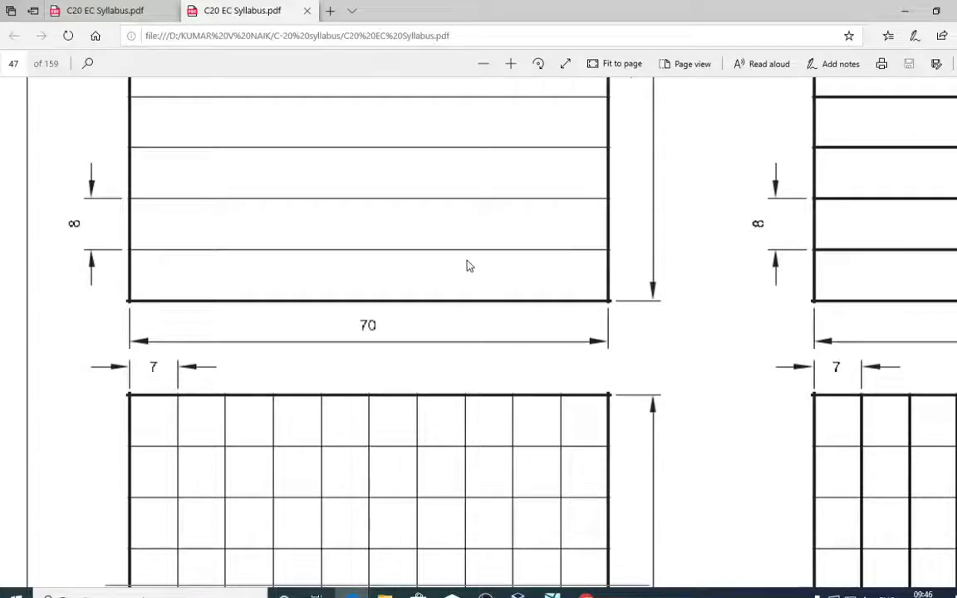
pyautogui.scroll(6, 467, 265)
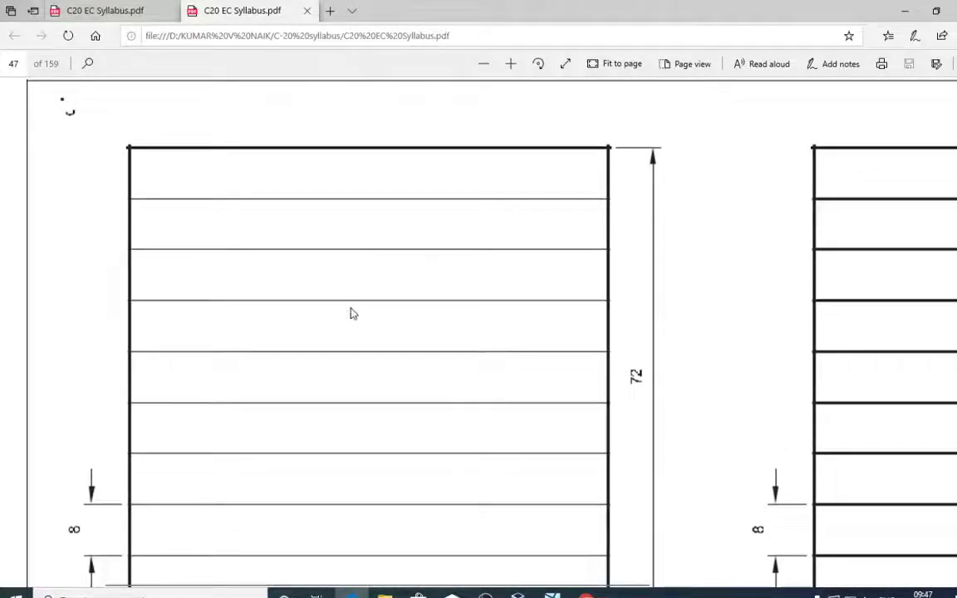
pyautogui.scroll(-6, 467, 429)
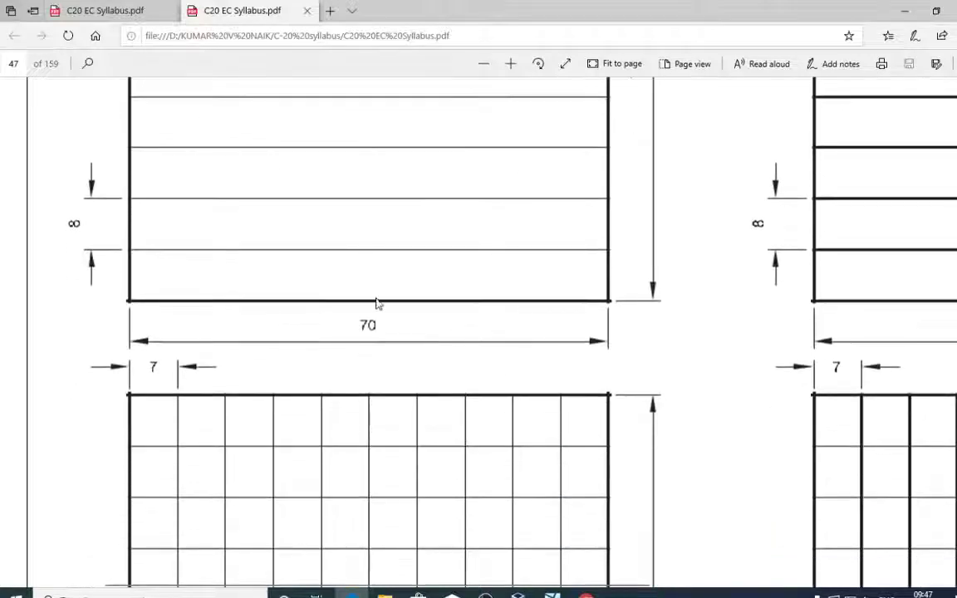
pyautogui.scroll(2, 266, 321)
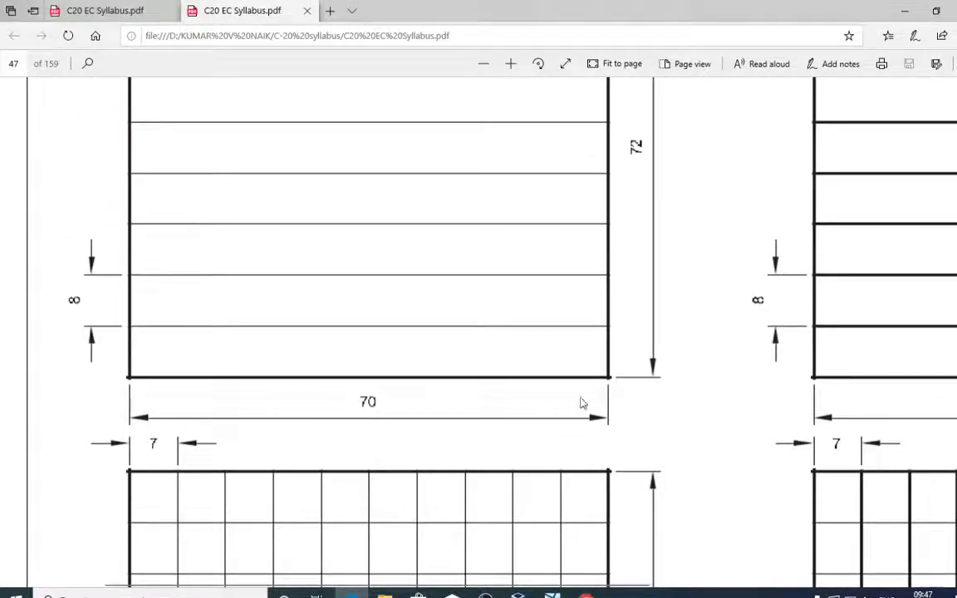
pyautogui.scroll(4, 581, 403)
pyautogui.scroll(-4, 574, 395)
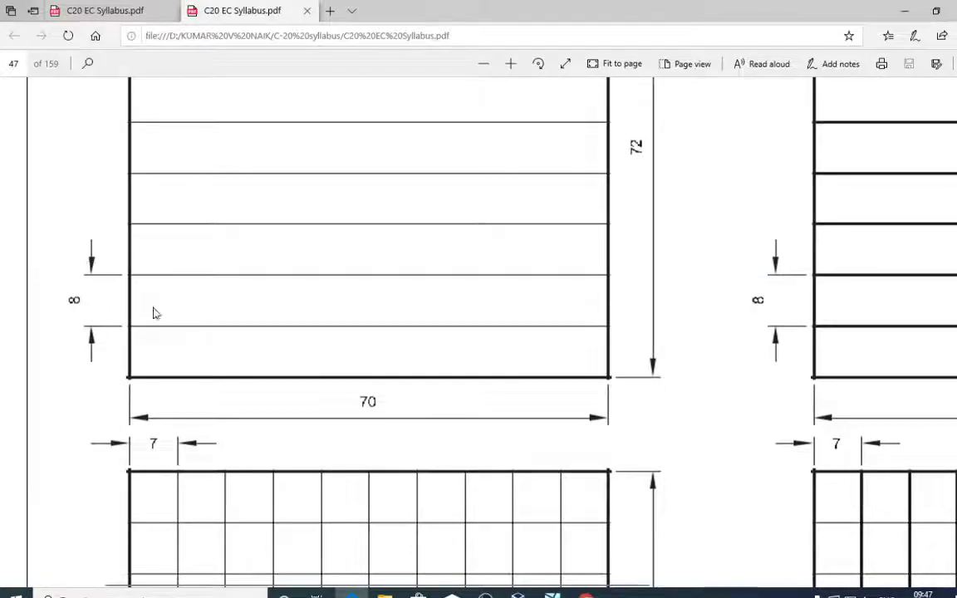
pyautogui.keyDown('ctrl'); pyautogui.scroll(-3, 452, 347); pyautogui.keyUp('ctrl')
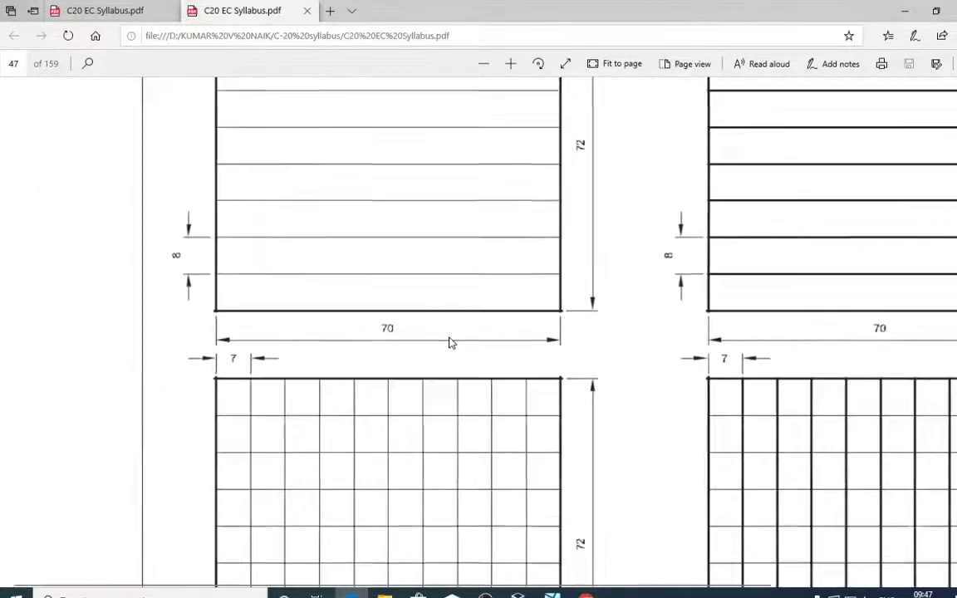
pyautogui.scroll(5, 455, 337)
pyautogui.scroll(-3, 517, 459)
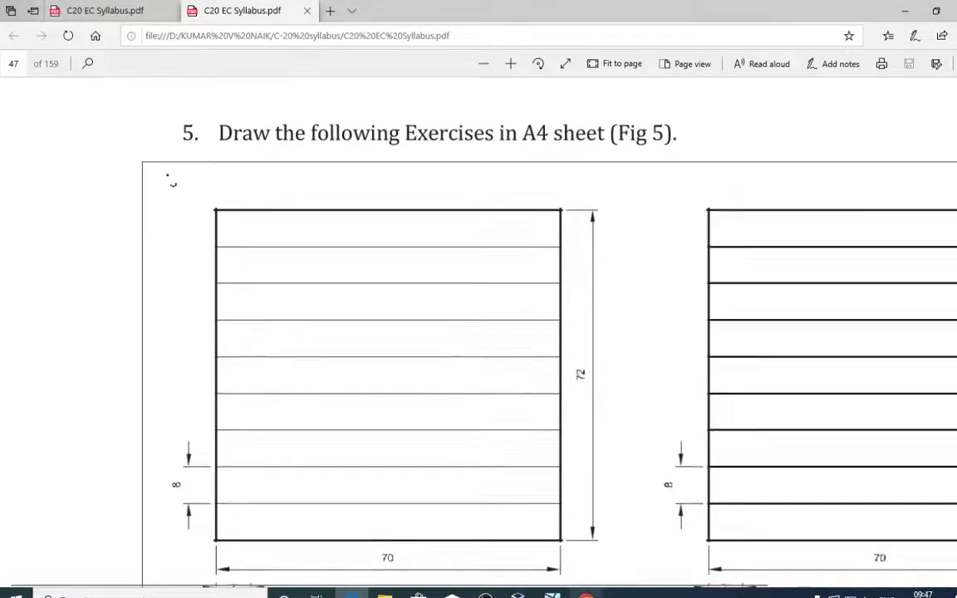
# Switch to AutoCAD 2000 and move the dimensioned hatched rectangle to just inside the upper-left corner of the large border rectangle.
pyautogui.hotkey('alt', 'Tab')
pyautogui.scroll(-3, 498, 373)
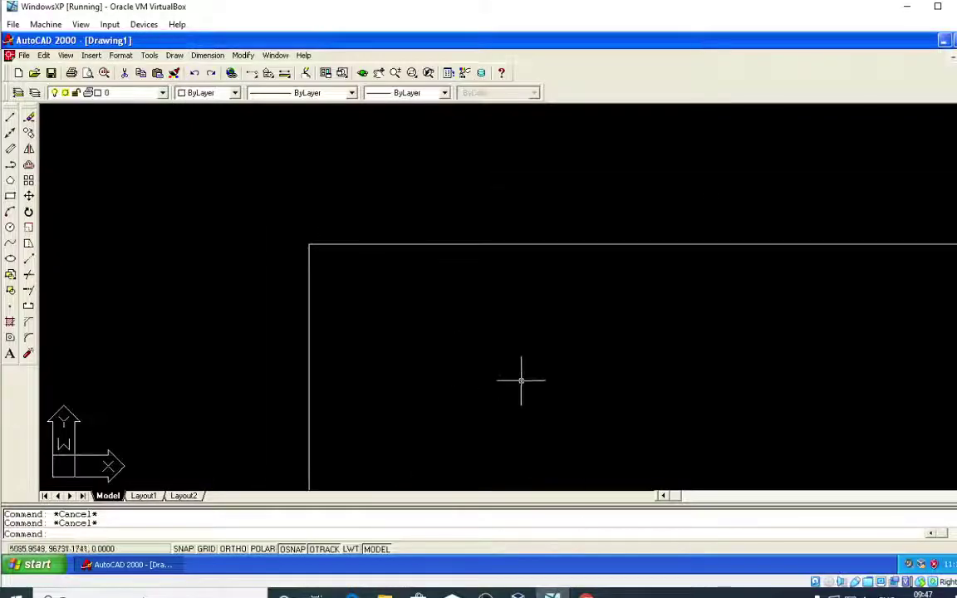
pyautogui.scroll(-3, 522, 378)
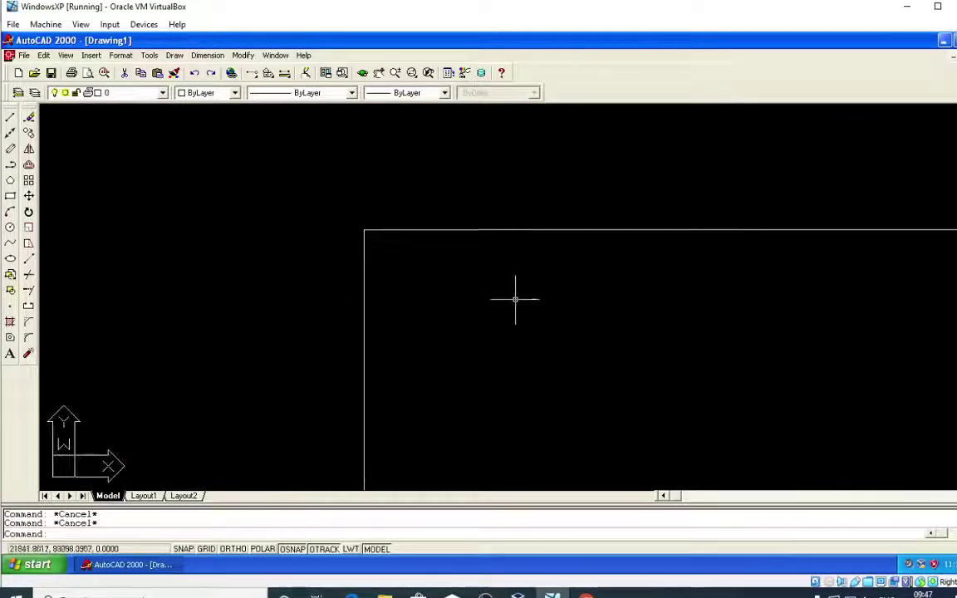
pyautogui.scroll(-2, 589, 343)
pyautogui.scroll(3, 415, 212)
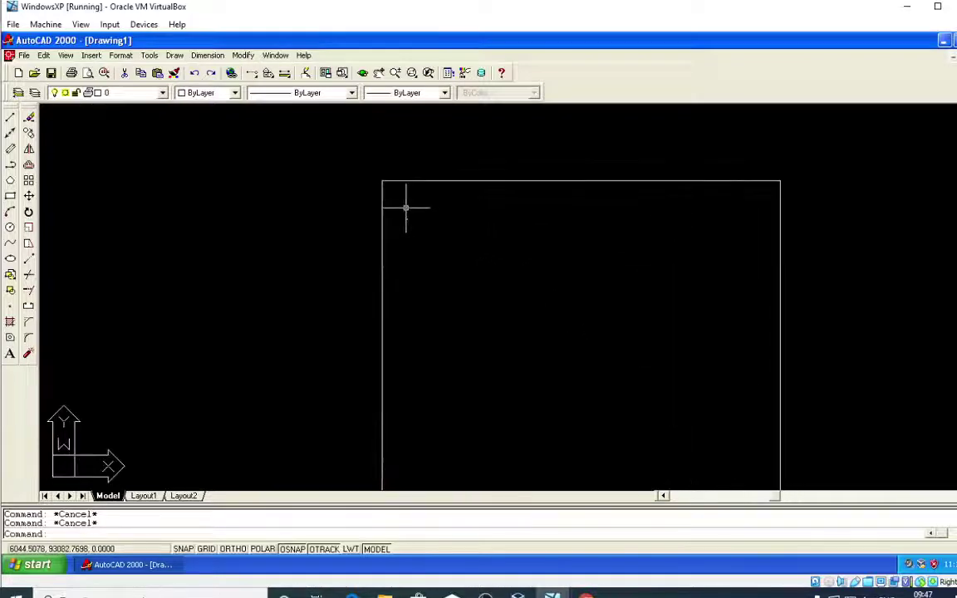
pyautogui.scroll(6, 408, 217)
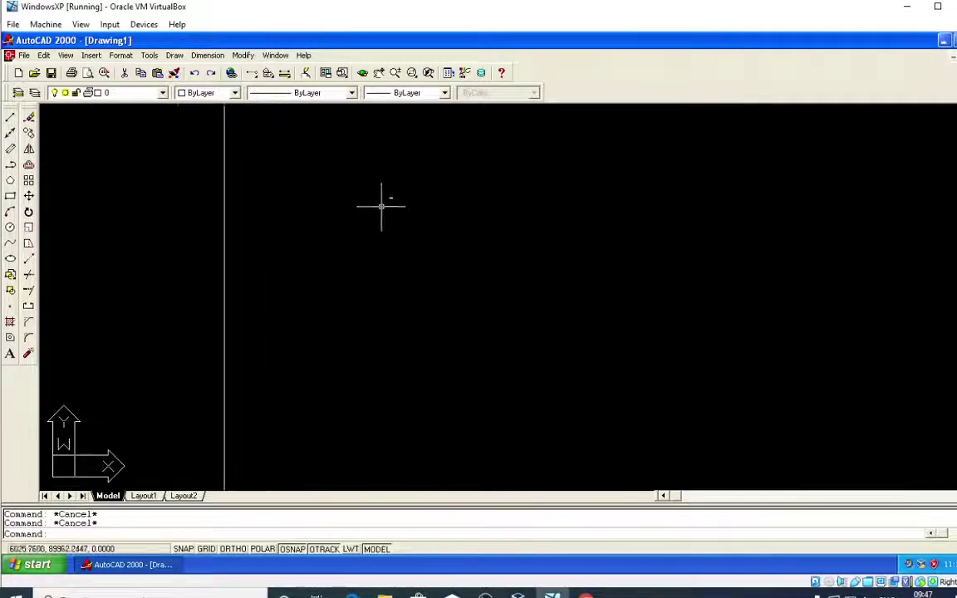
pyautogui.scroll(3, 378, 187)
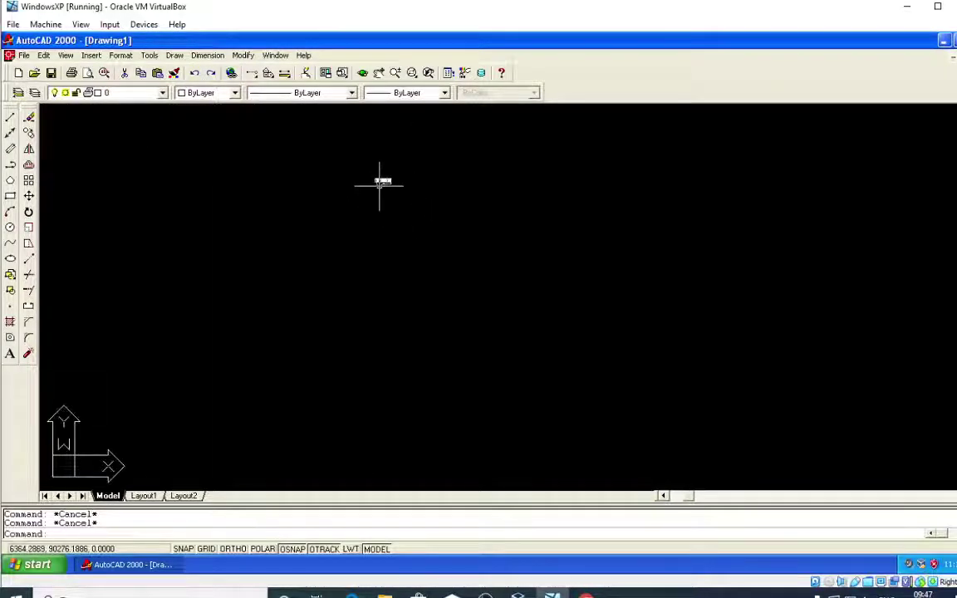
pyautogui.scroll(4, 382, 184)
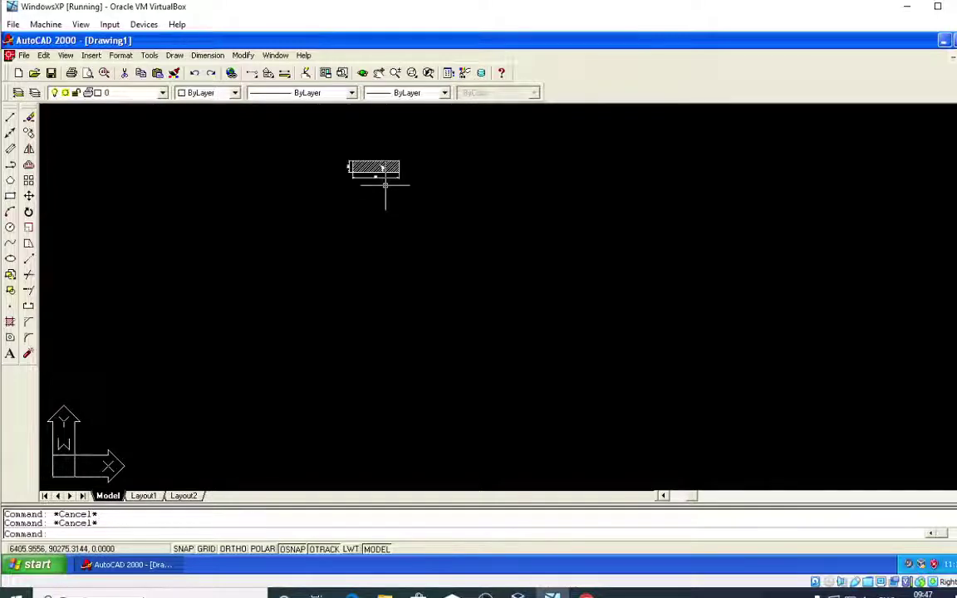
pyautogui.scroll(1, 384, 184)
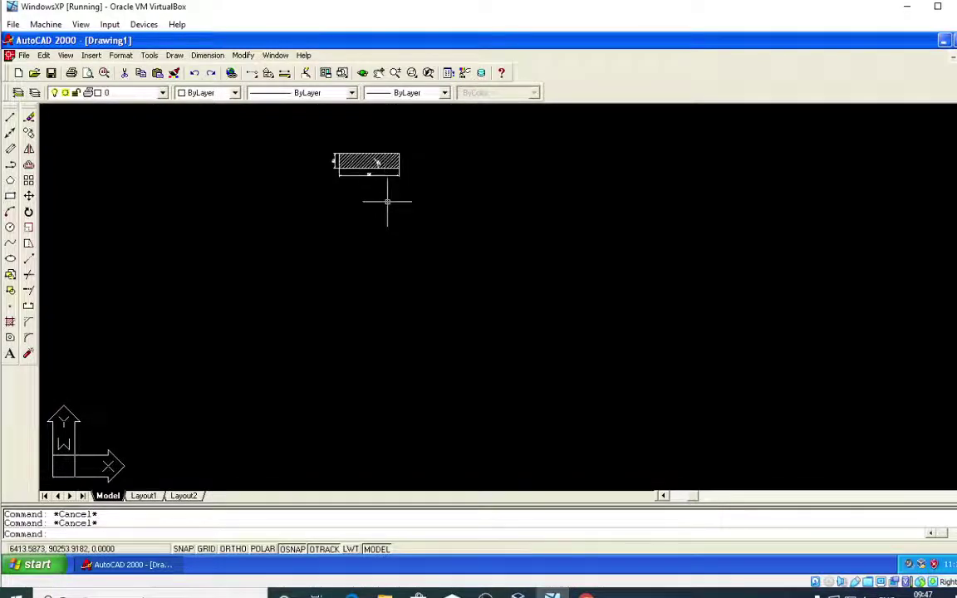
pyautogui.scroll(-1, 386, 218)
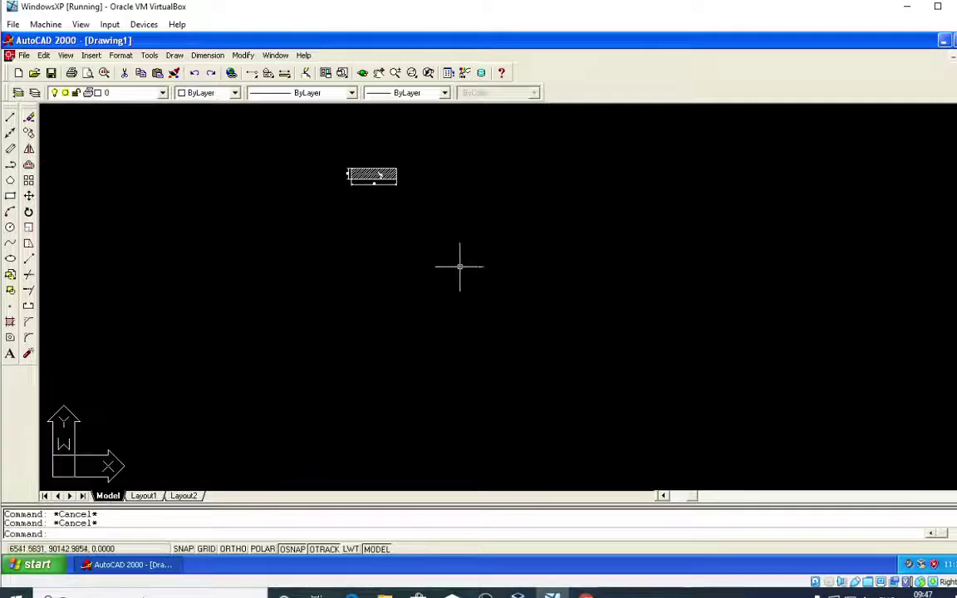
pyautogui.click(473, 230)
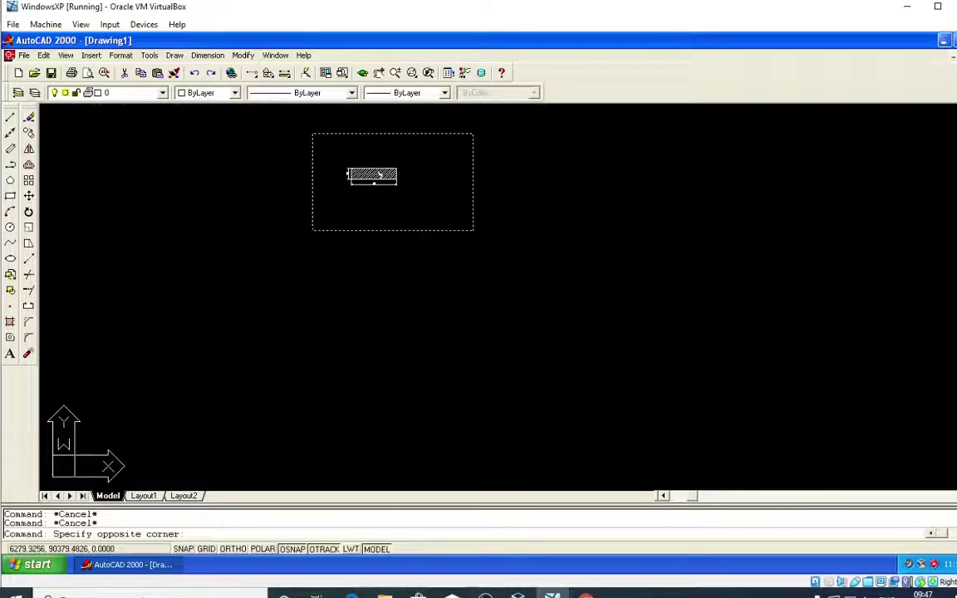
pyautogui.click(312, 132)
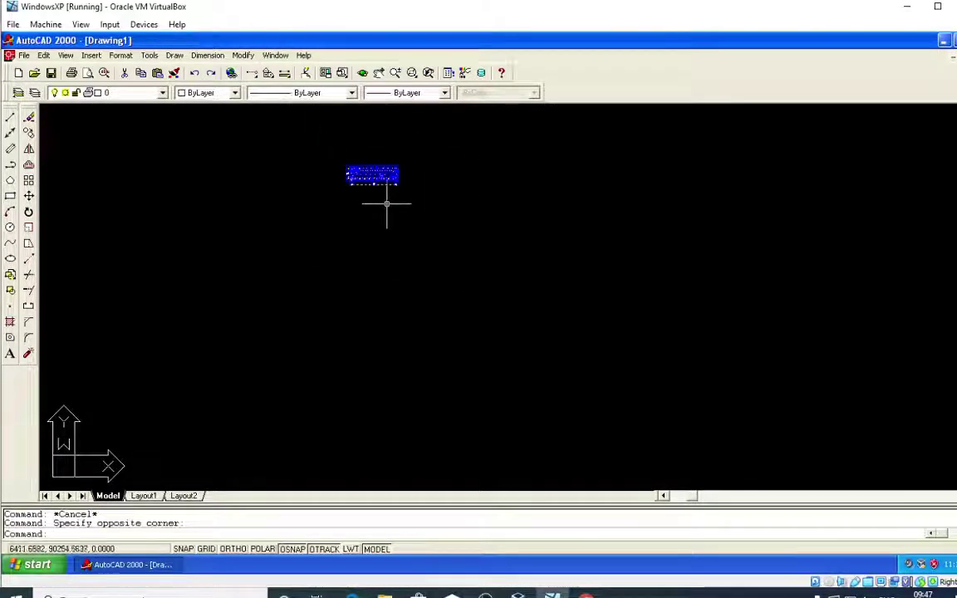
pyautogui.write('e')
pyautogui.press('Return')
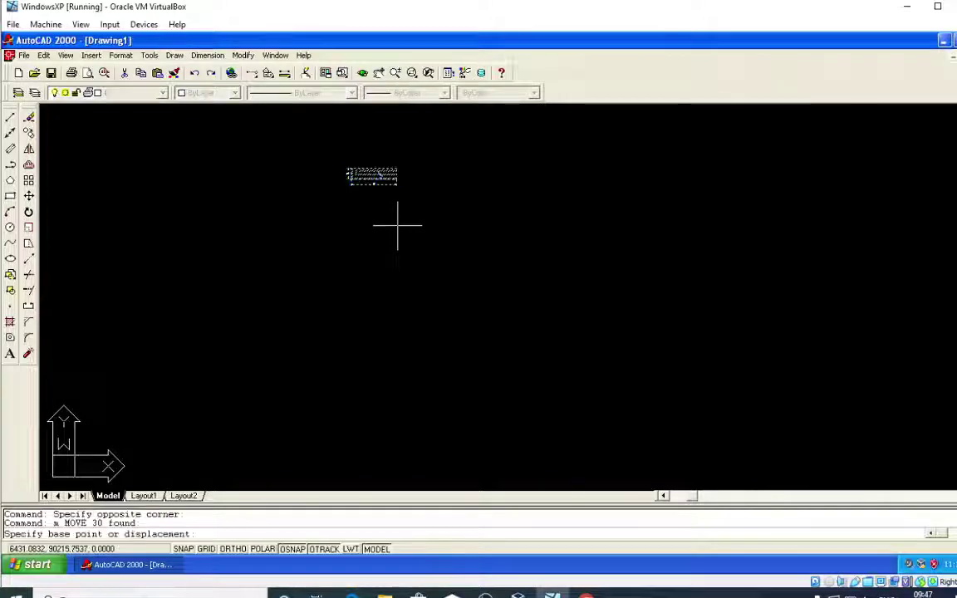
pyautogui.click(400, 259)
pyautogui.scroll(-5, 291, 240)
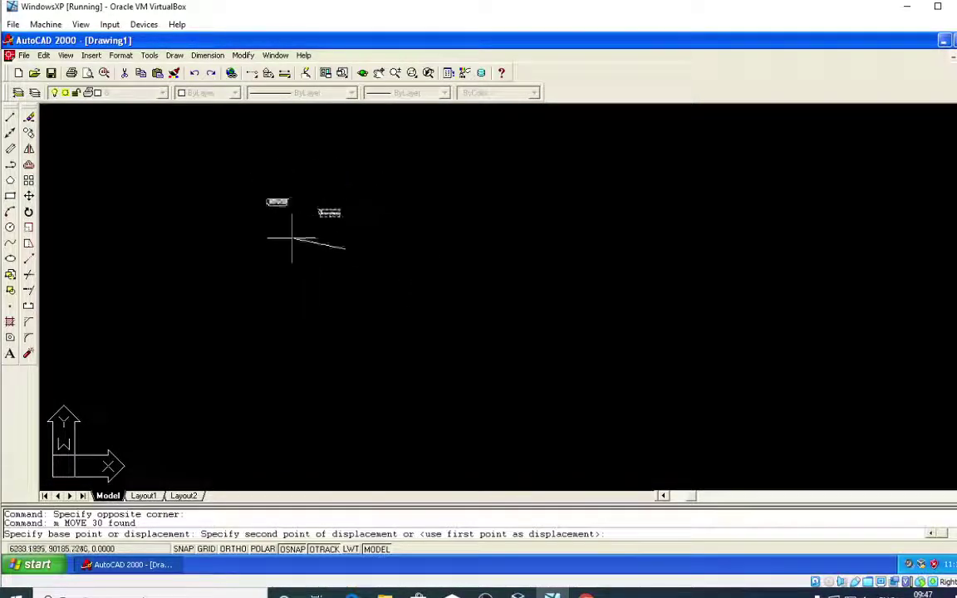
pyautogui.scroll(5, 373, 299)
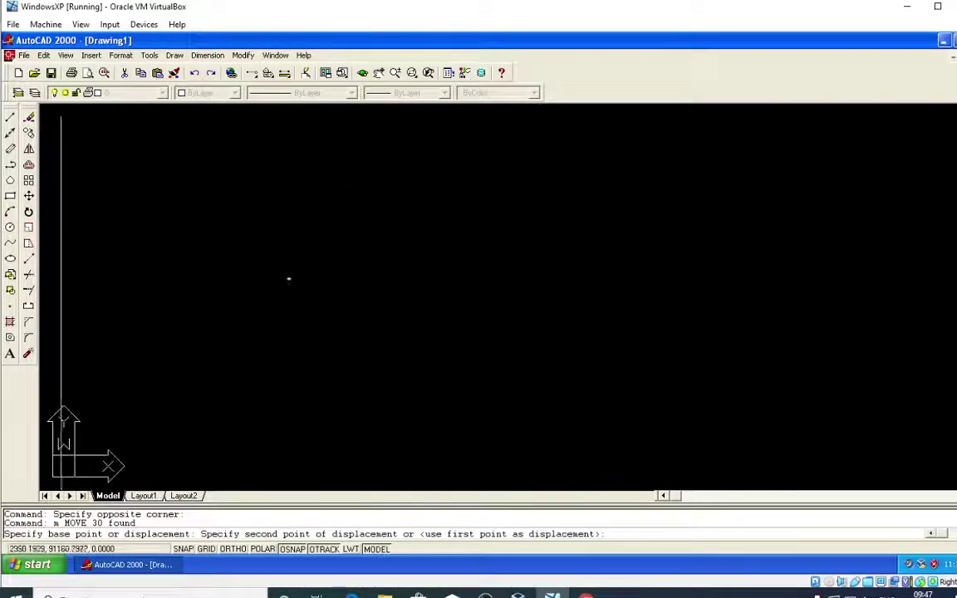
pyautogui.scroll(5, 390, 274)
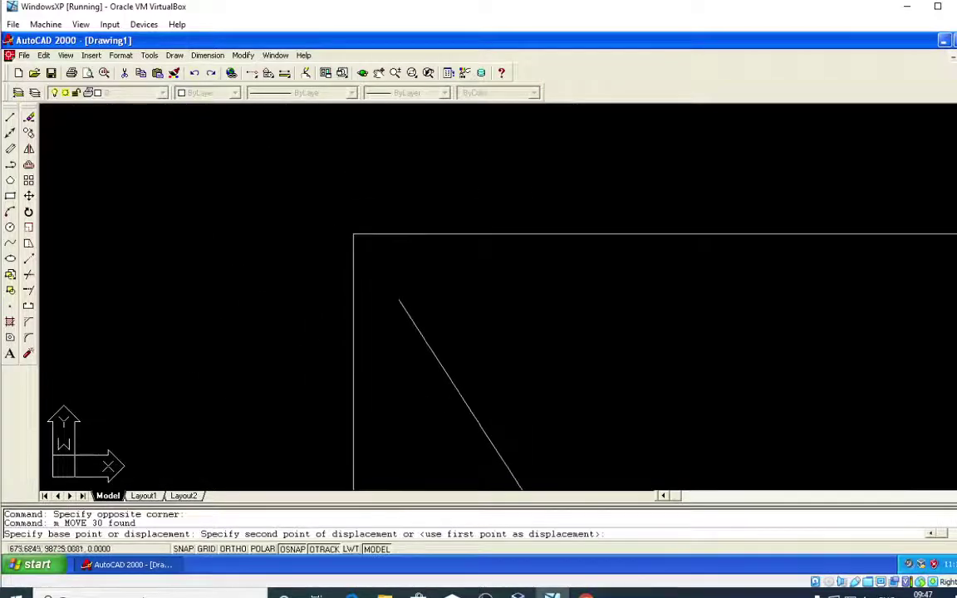
pyautogui.scroll(3, 324, 212)
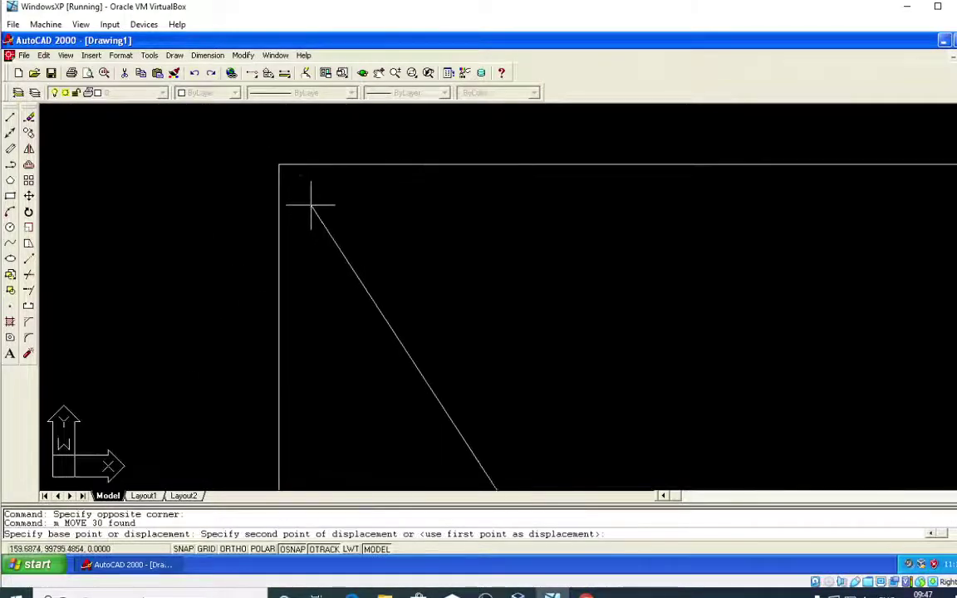
pyautogui.click(321, 212)
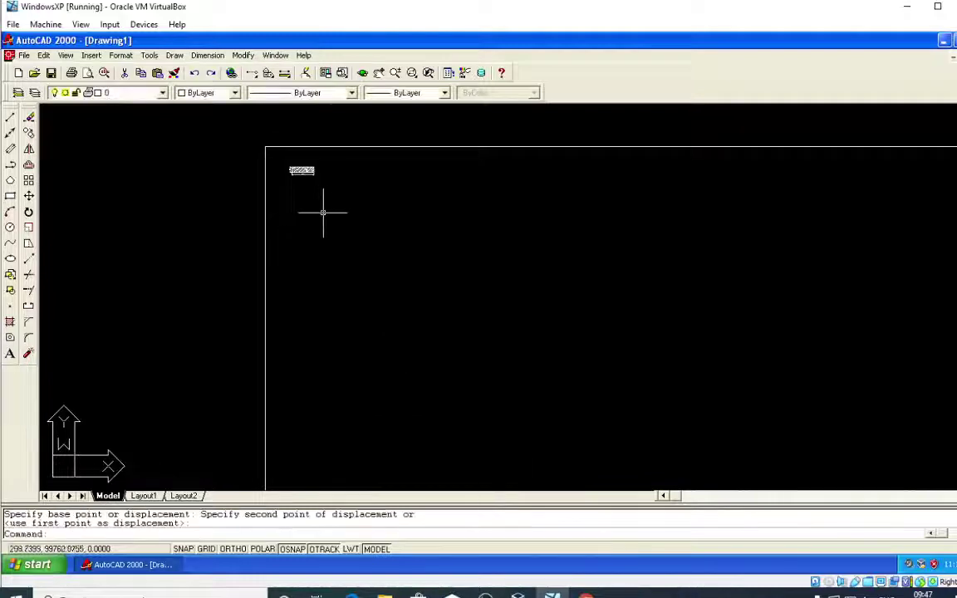
# Add the multiline text label "Unit 1, Figure 3" above the hatched rectangle.
pyautogui.scroll(4, 308, 182)
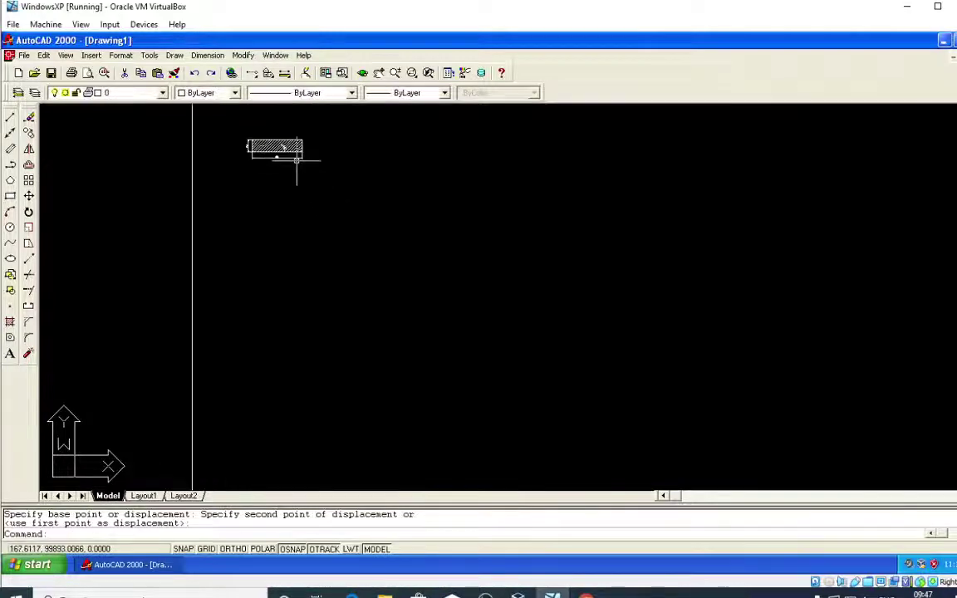
pyautogui.moveTo(321, 272); pyautogui.dragTo(257, 288, button='middle')
pyautogui.scroll(3, 257, 288)
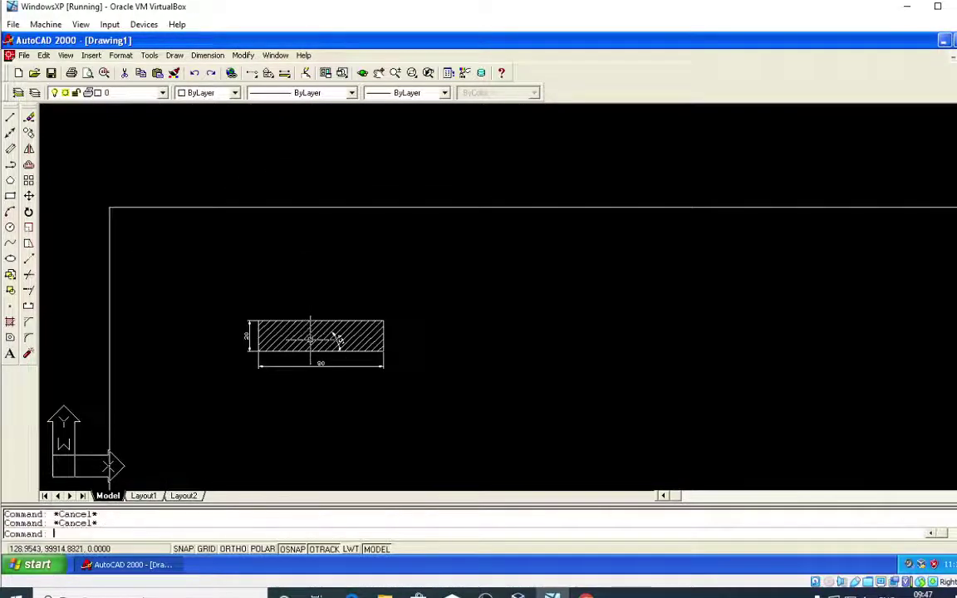
pyautogui.write('t')
pyautogui.press('Return')
pyautogui.click(191, 243)
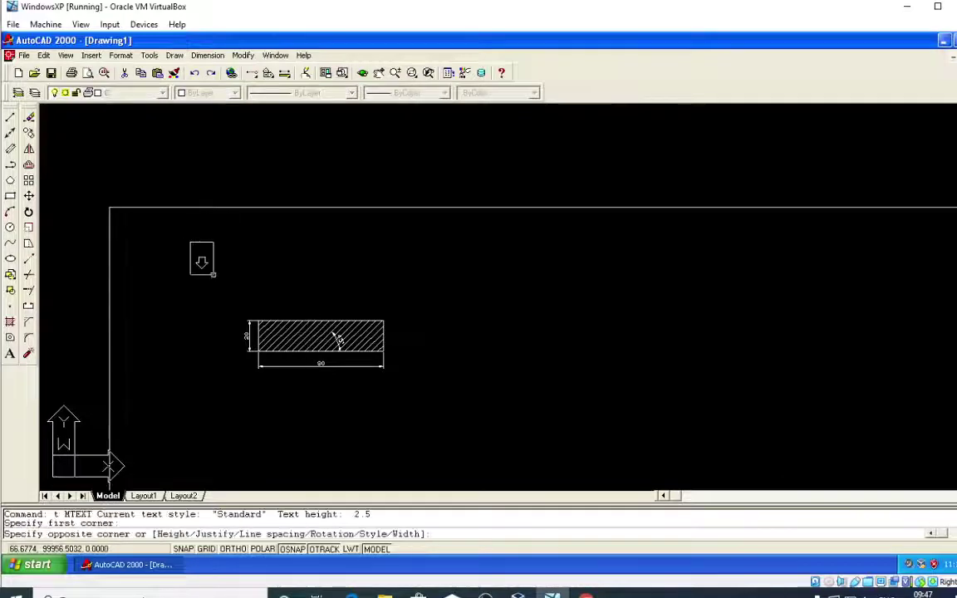
pyautogui.click(440, 269)
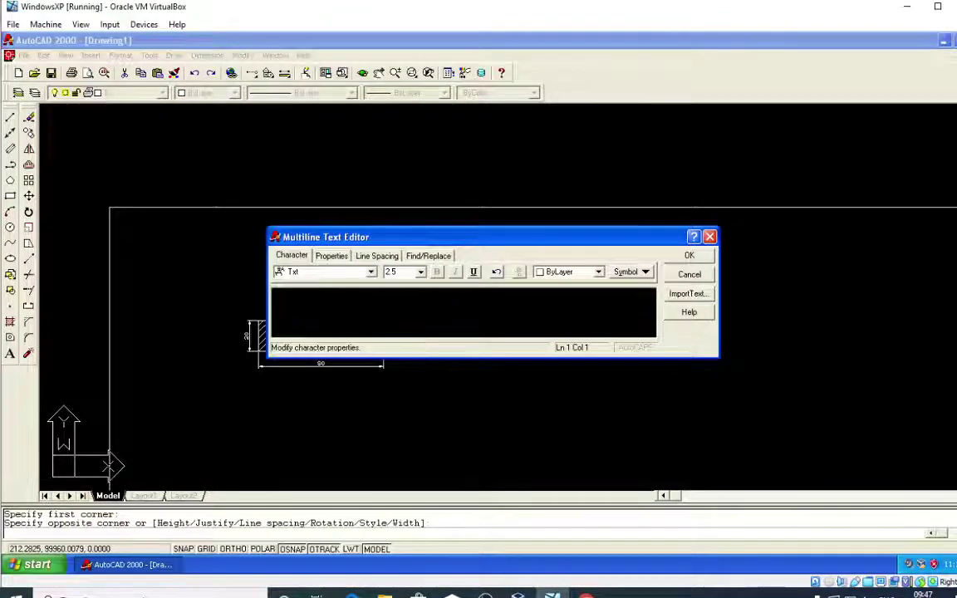
pyautogui.write('Unit ')
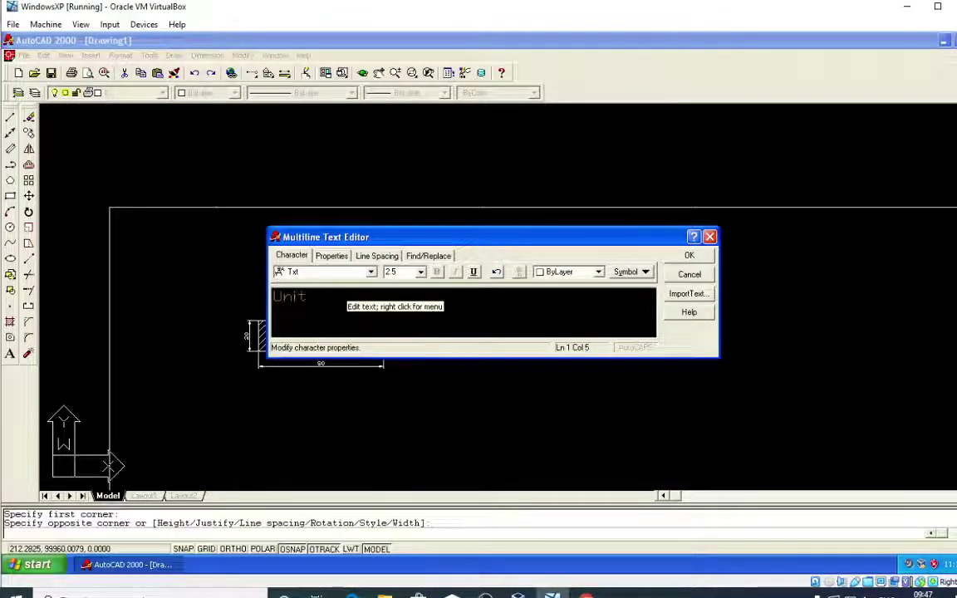
pyautogui.write('1, ')
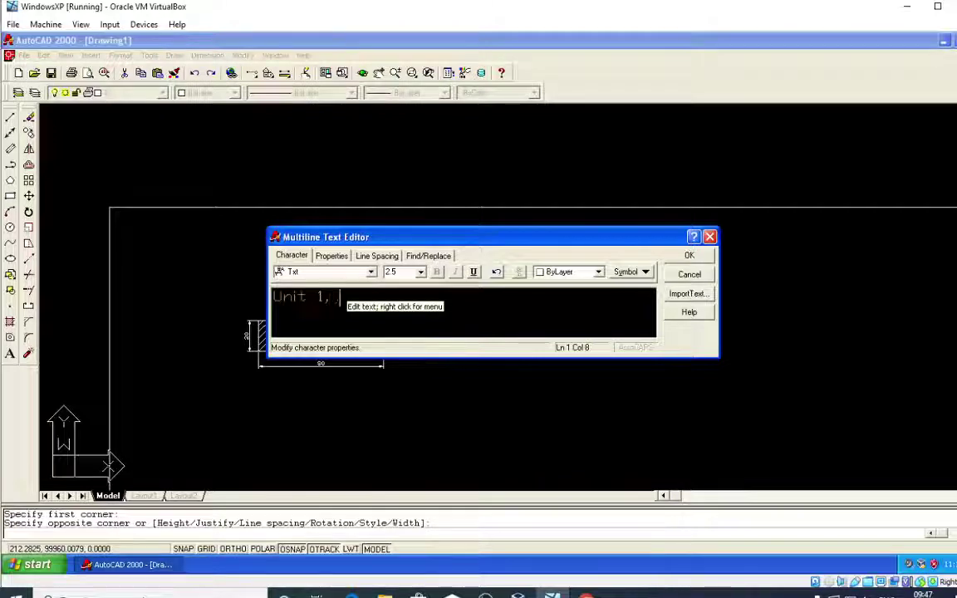
pyautogui.write('Figure')
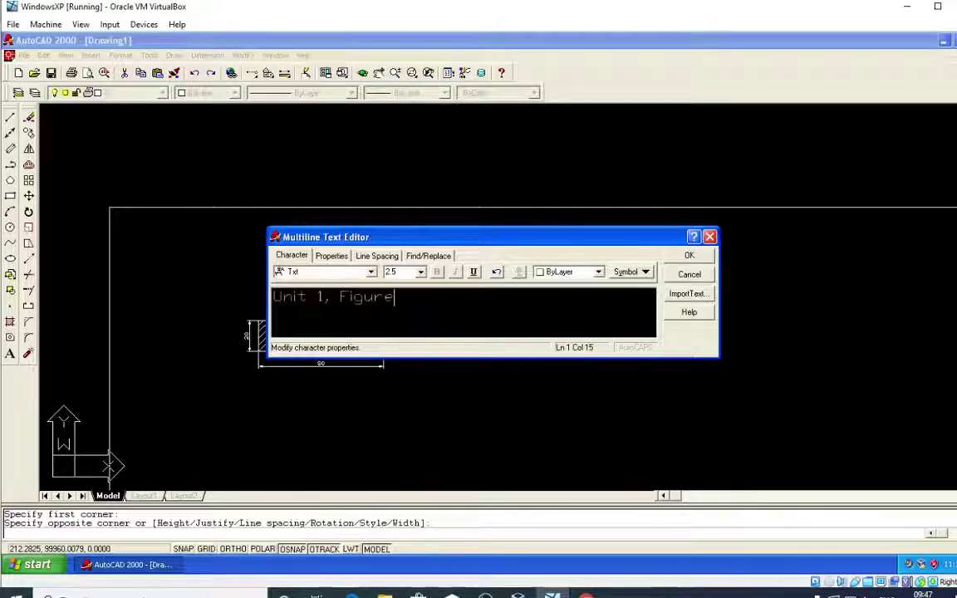
pyautogui.write('3')
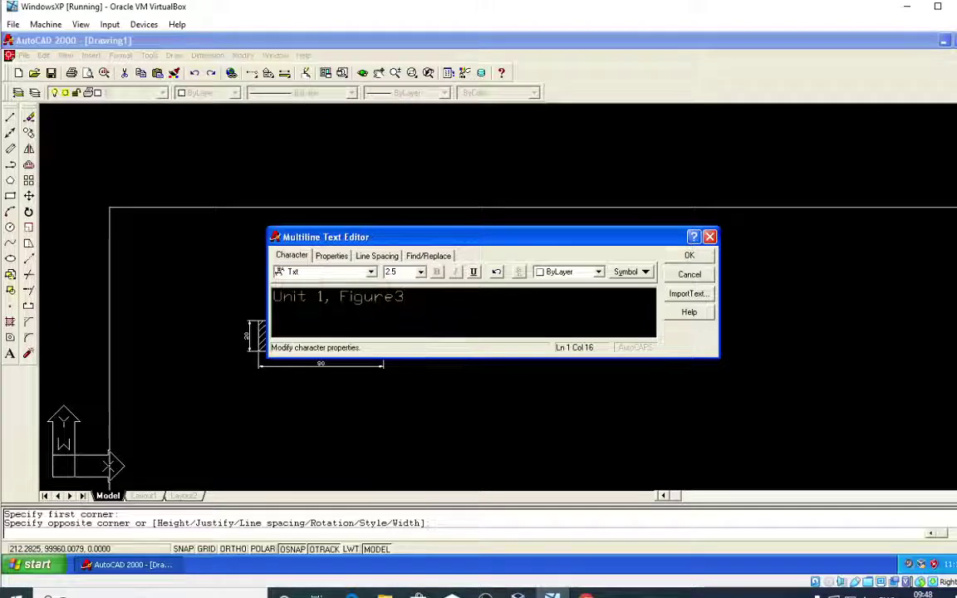
# Change the font of the "Unit 1, Figure 3" label to Times New Roman and accept the text.
pyautogui.moveTo(413, 296); pyautogui.dragTo(273, 296)
pyautogui.click(369, 273)
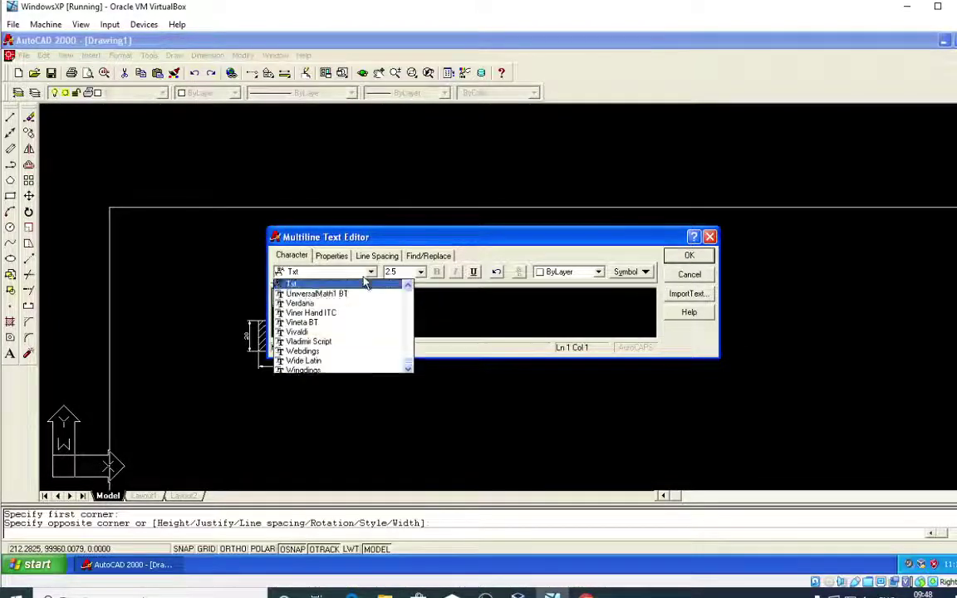
pyautogui.scroll(8, 349, 326)
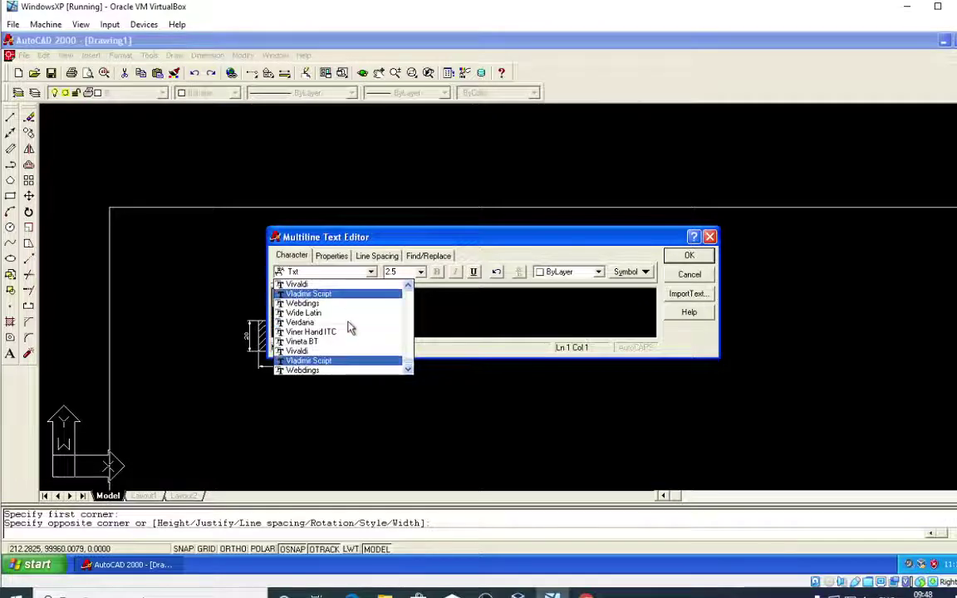
pyautogui.scroll(-2, 344, 332)
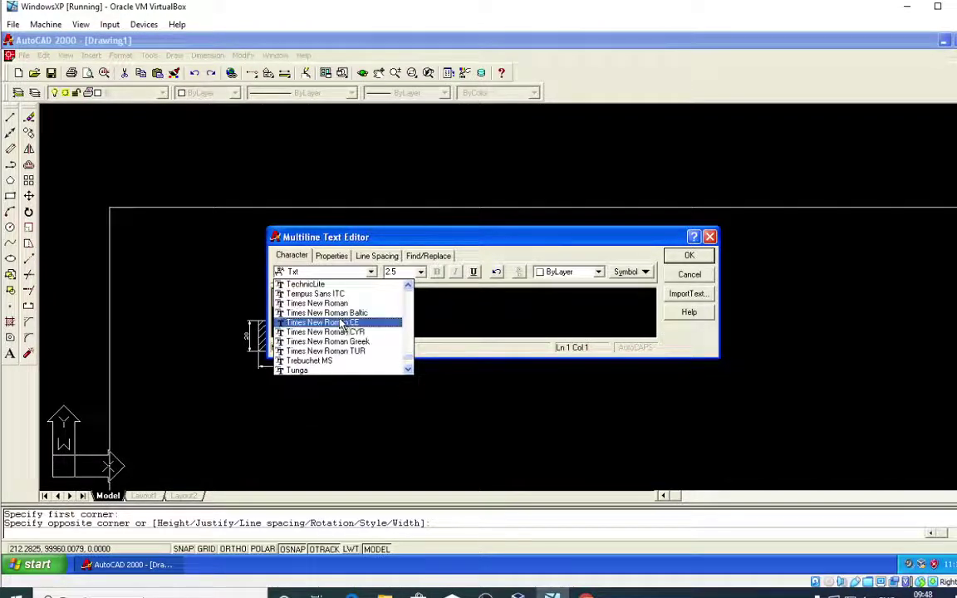
pyautogui.click(336, 303)
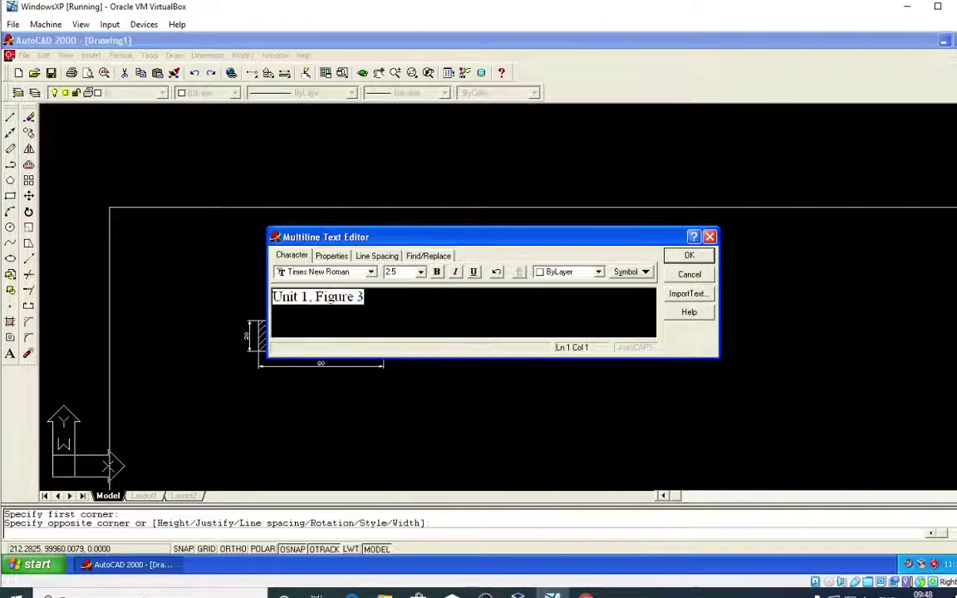
pyautogui.click(688, 255)
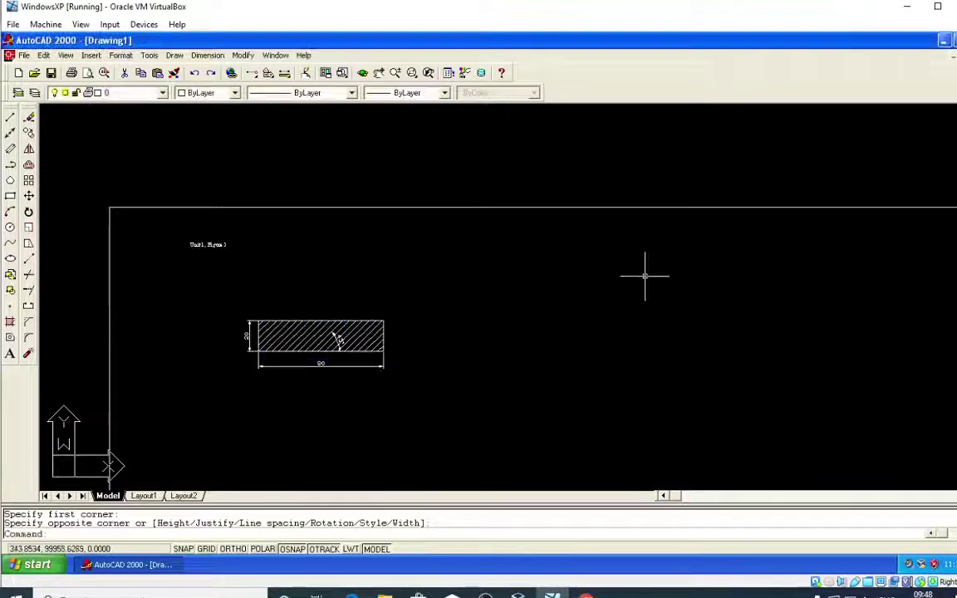
# Move the "Unit 1, Figure 3" label down and to the right so it sits just above the hatched rectangle.
pyautogui.press('Escape')
pyautogui.press('Escape')
pyautogui.click(249, 259)
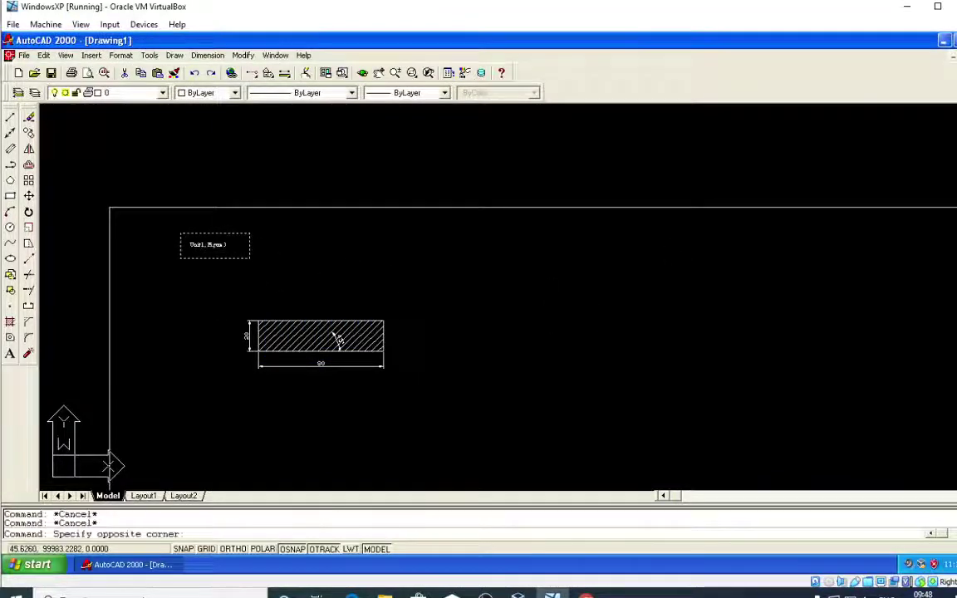
pyautogui.click(180, 233)
pyautogui.write('m')
pyautogui.press('Return')
pyautogui.click(647, 289)
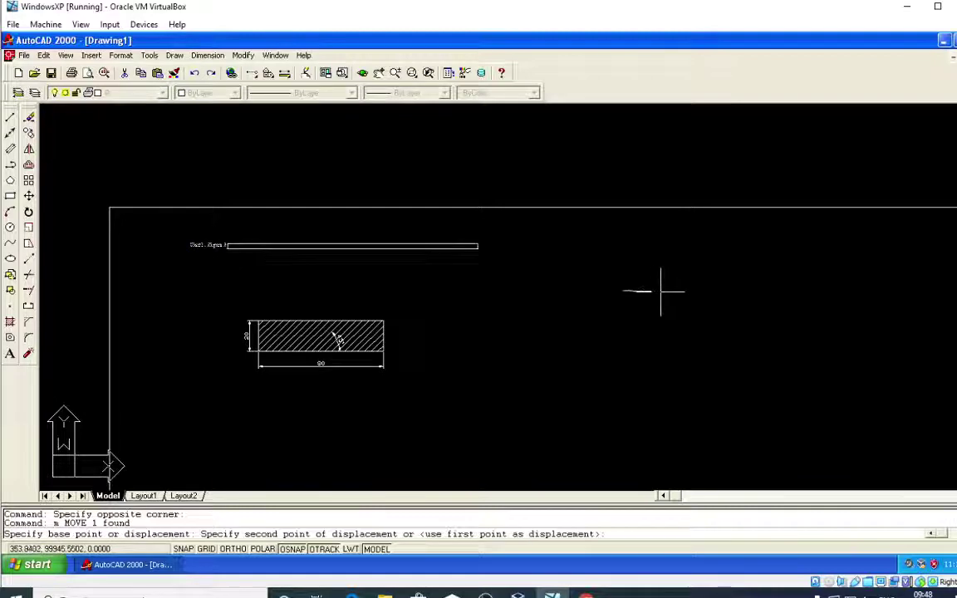
pyautogui.click(704, 344)
pyautogui.scroll(3, 291, 297)
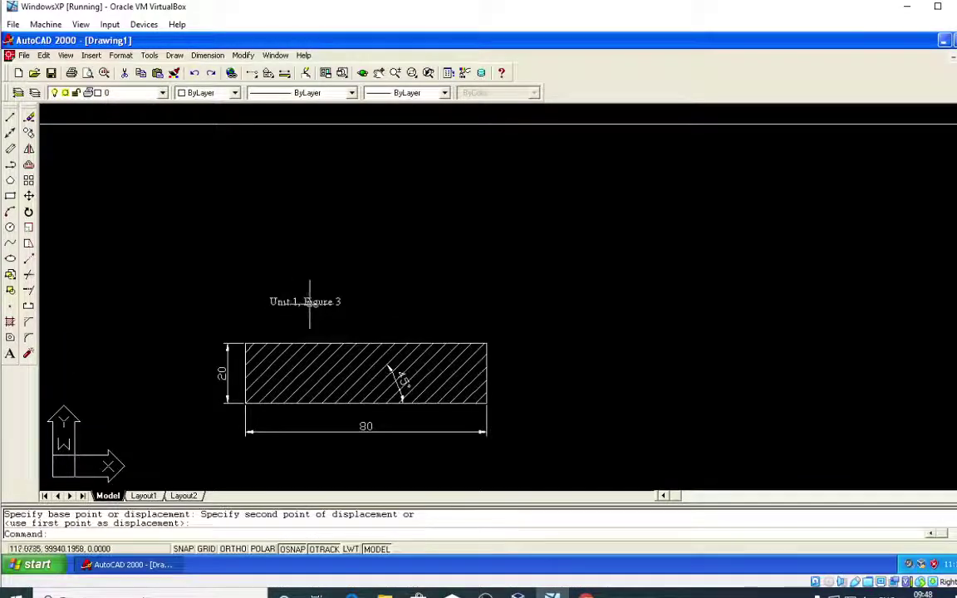
pyautogui.scroll(2, 287, 303)
pyautogui.scroll(-2, 363, 300)
pyautogui.scroll(1, 382, 305)
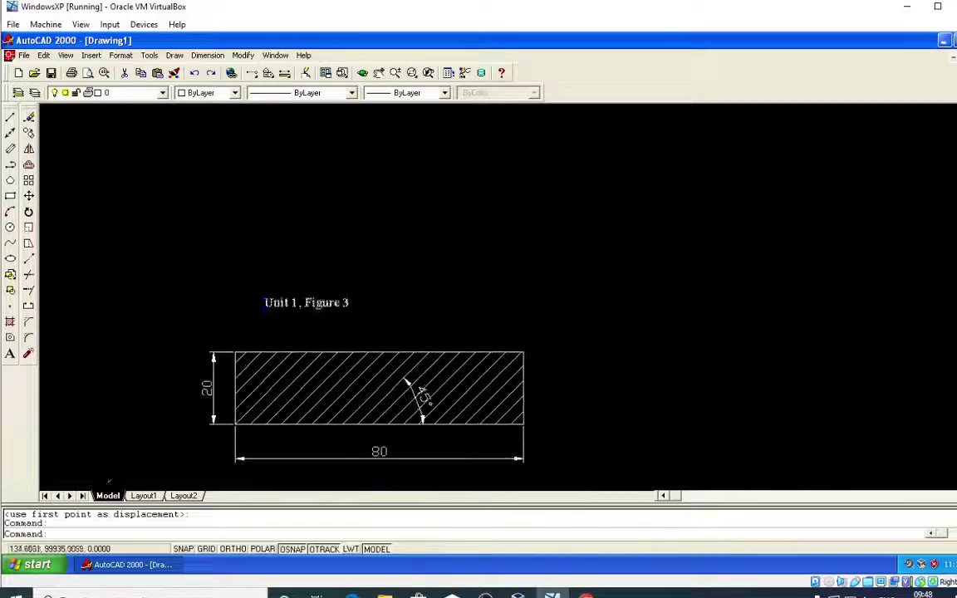
pyautogui.write('ed')
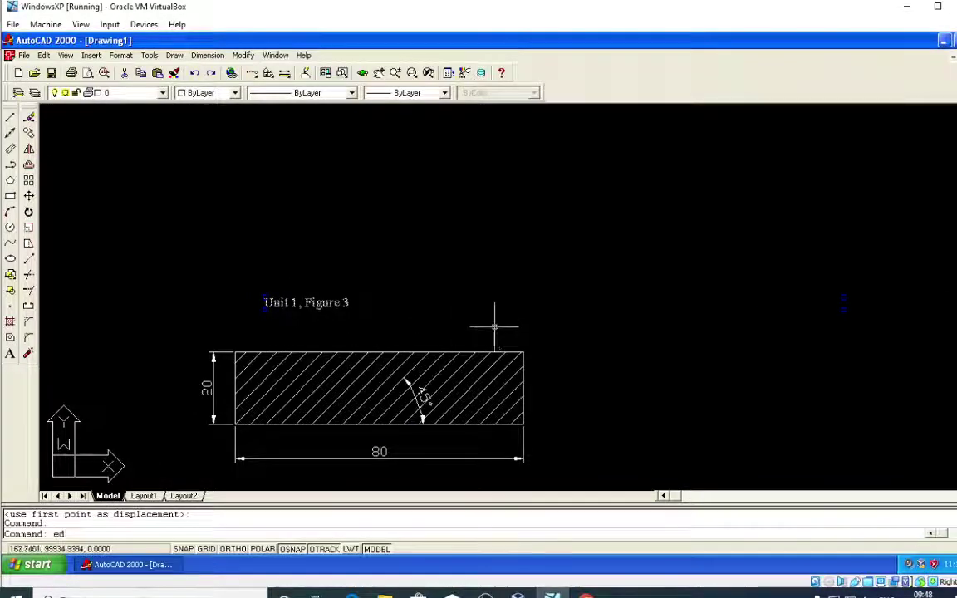
pyautogui.press('Return')
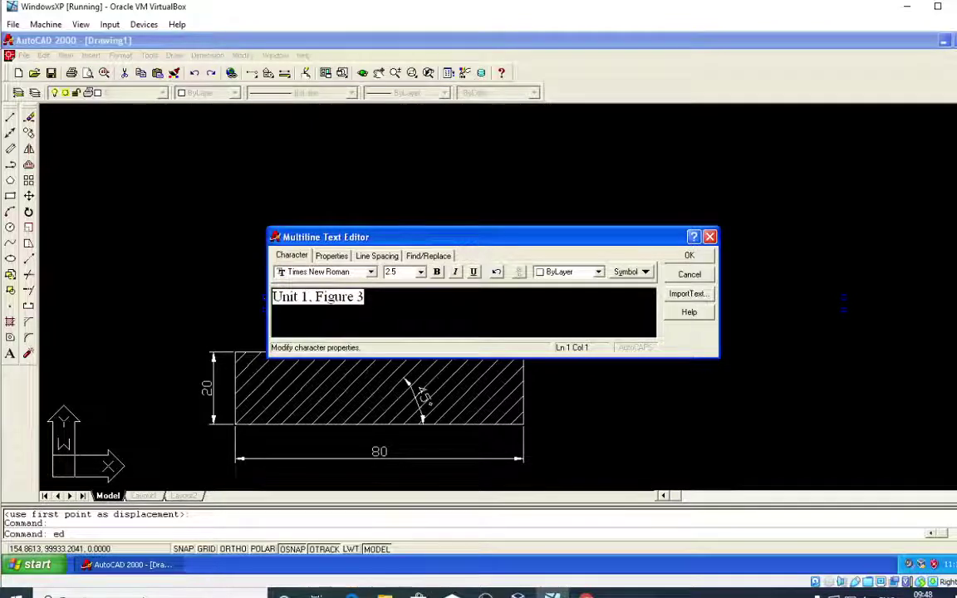
pyautogui.write('7.5')
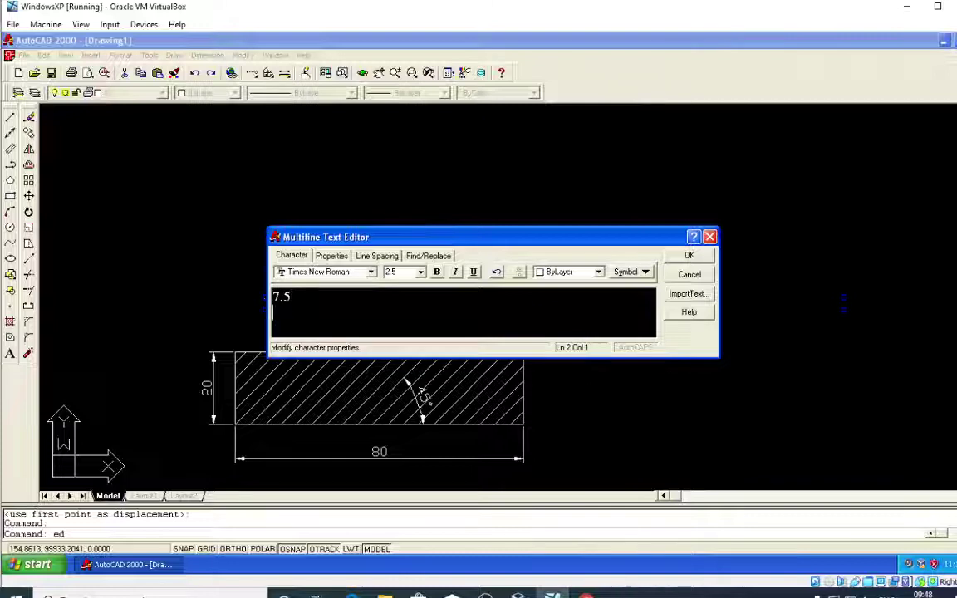
pyautogui.click(688, 257)
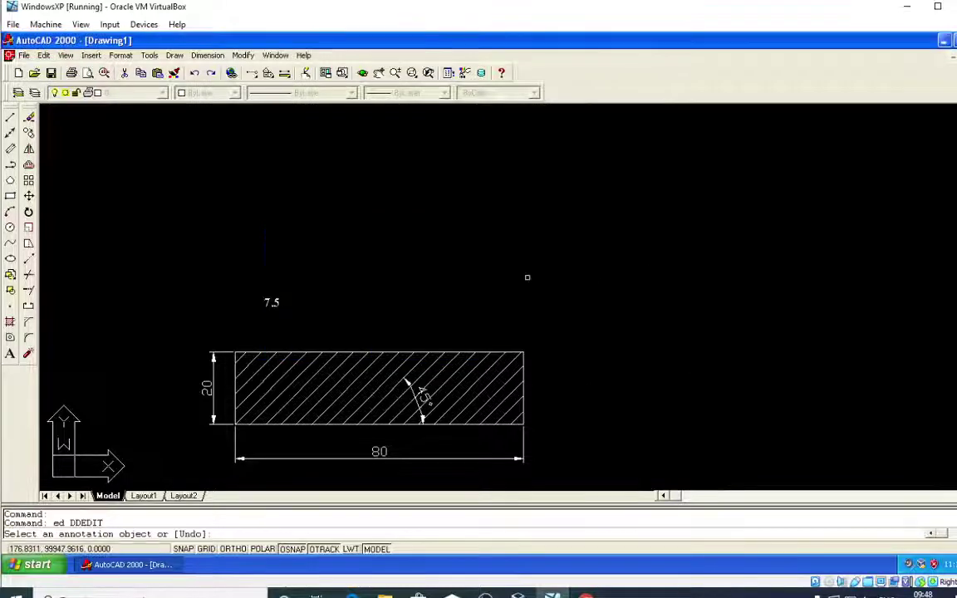
pyautogui.hotkey('ctrl', 'z')
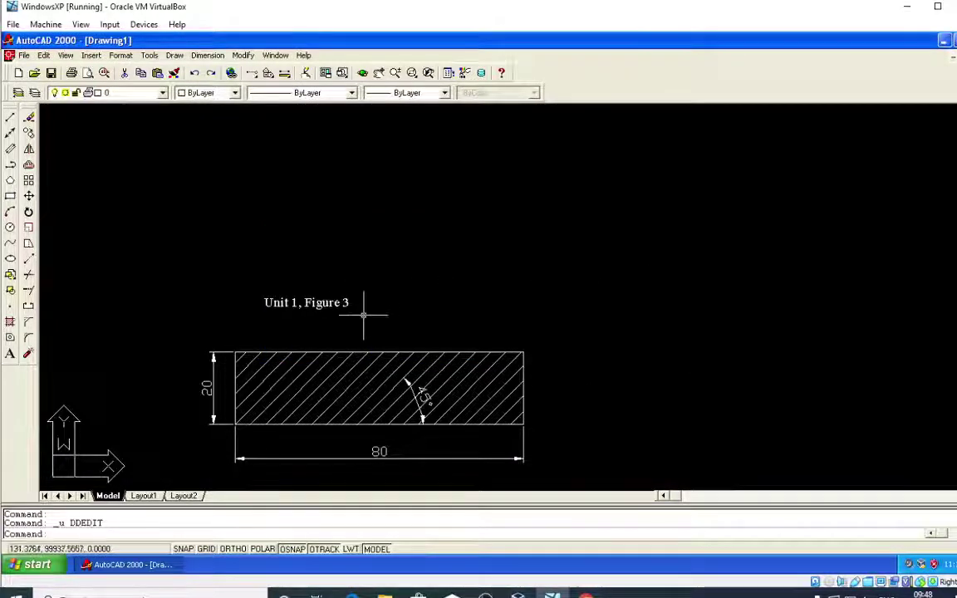
# Set the text height of the "Unit 1, Figure 3" label to 7.5.
pyautogui.press('Escape')
pyautogui.write('ed')
pyautogui.press('Return')
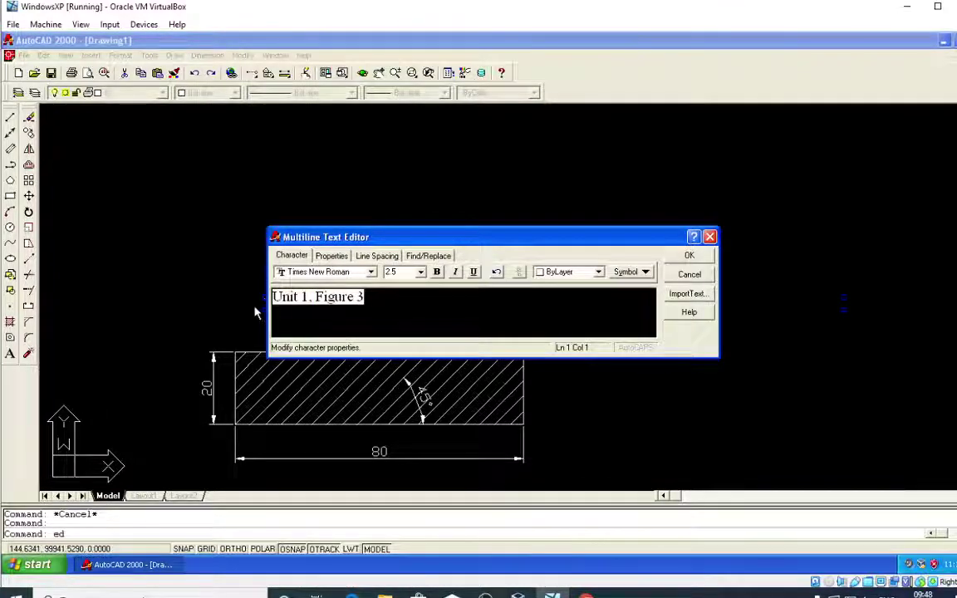
pyautogui.click(401, 274)
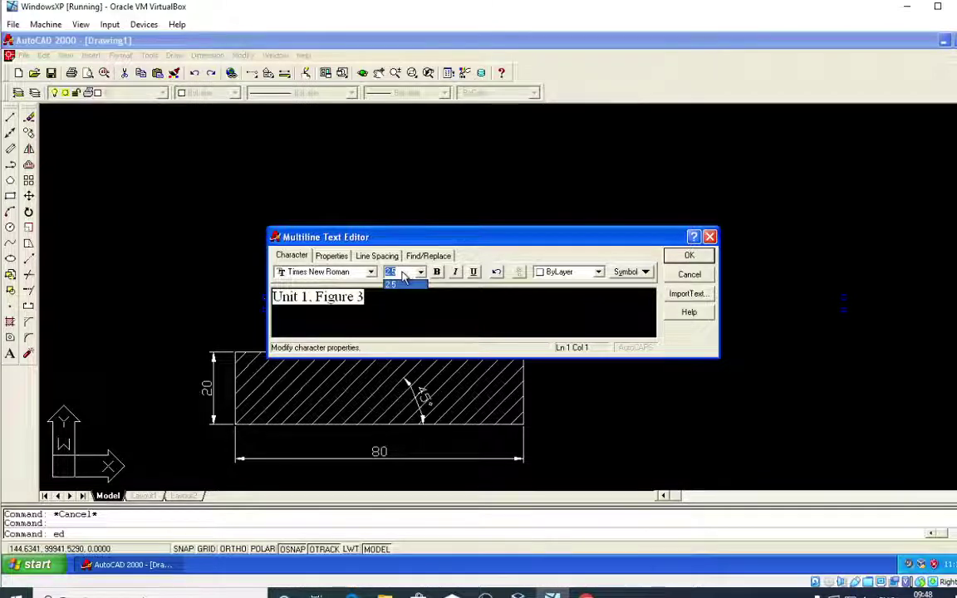
pyautogui.write('7')
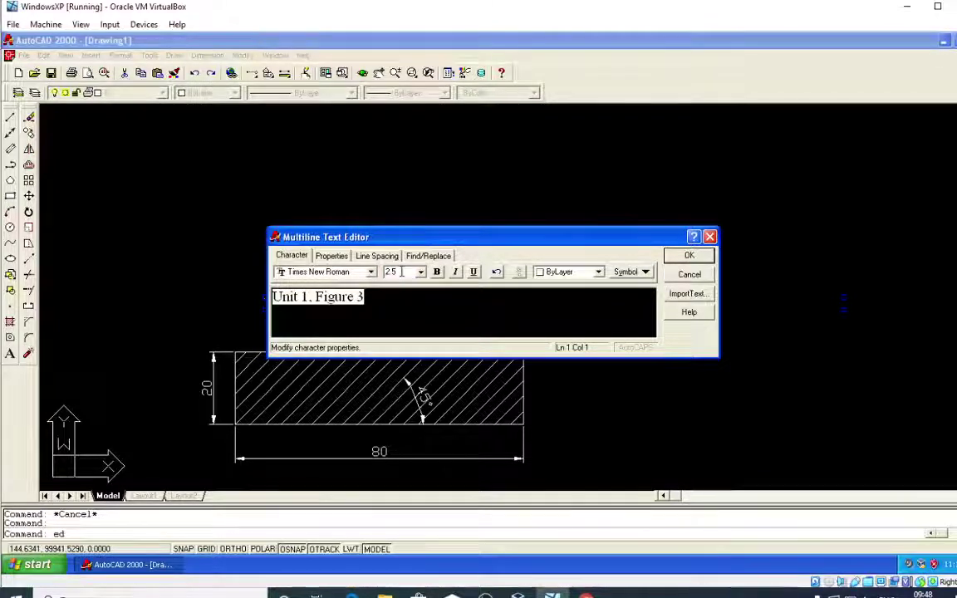
pyautogui.press('Return')
pyautogui.click(689, 256)
pyautogui.press('Escape')
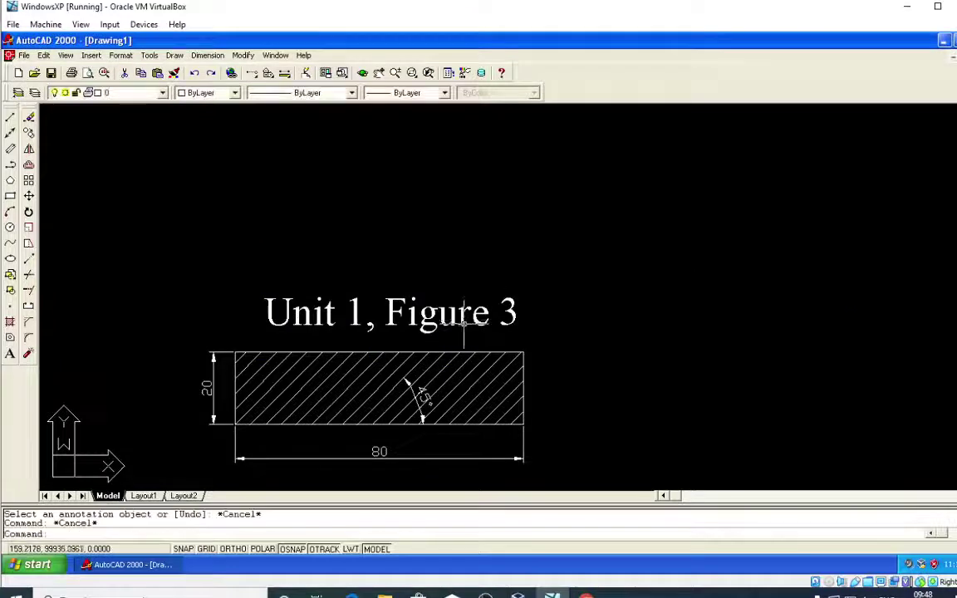
# Move the hatched rectangle with its dimensions and label closer to the upper-left corner of the border rectangle.
pyautogui.scroll(-2, 478, 332)
pyautogui.click(145, 196)
pyautogui.click(322, 314)
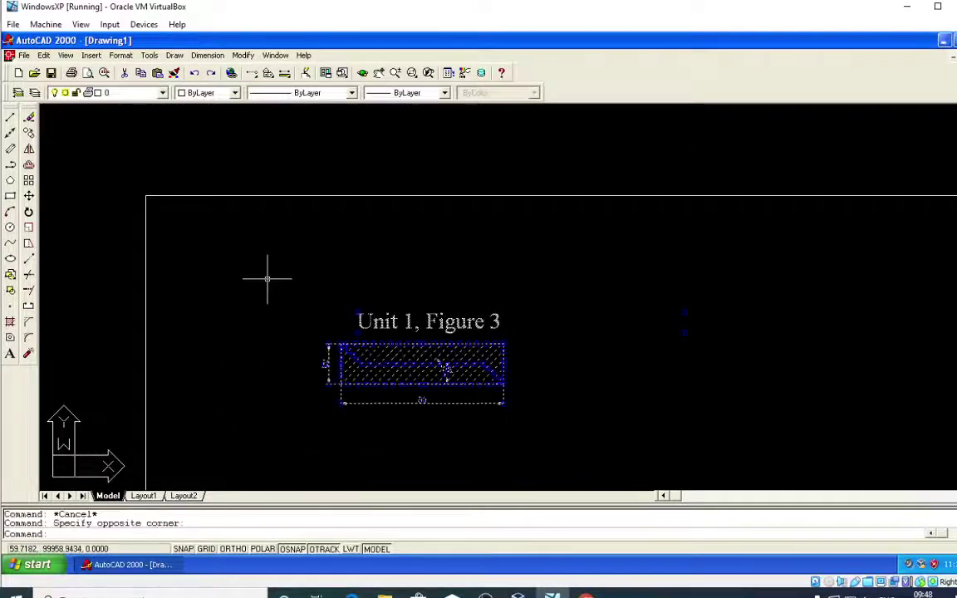
pyautogui.write('m')
pyautogui.press('Return')
pyautogui.click(802, 353)
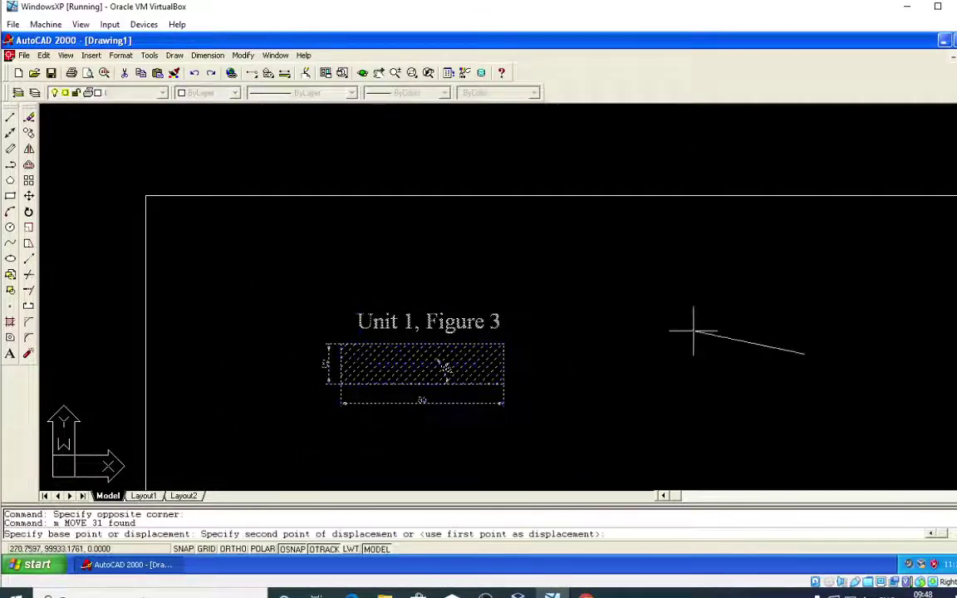
pyautogui.click(658, 287)
pyautogui.press('Escape')
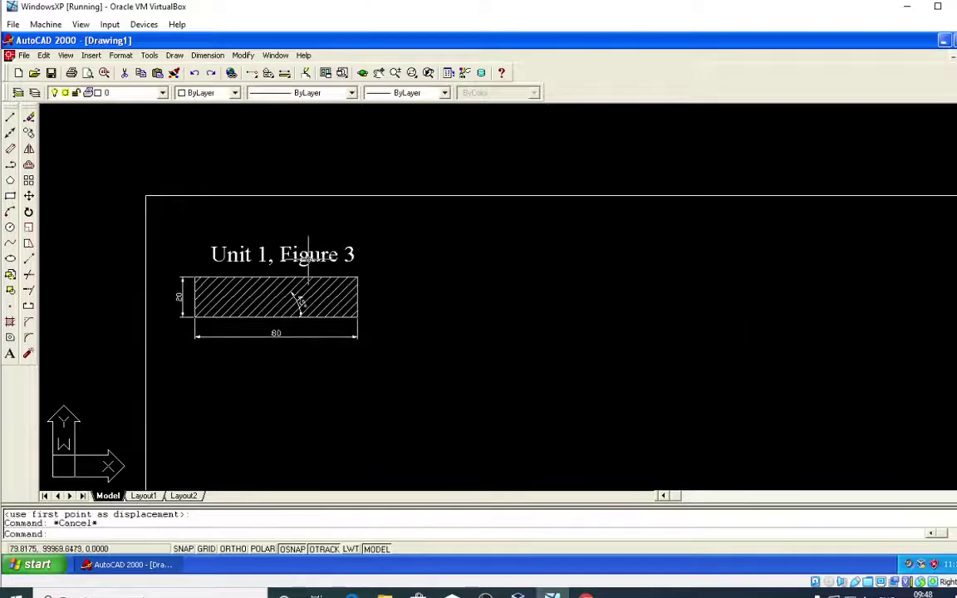
# Move the "Unit 1, Figure 3" label slightly up and left so it clears the rectangle and starts level with its vertical dimension.
pyautogui.press('Return')
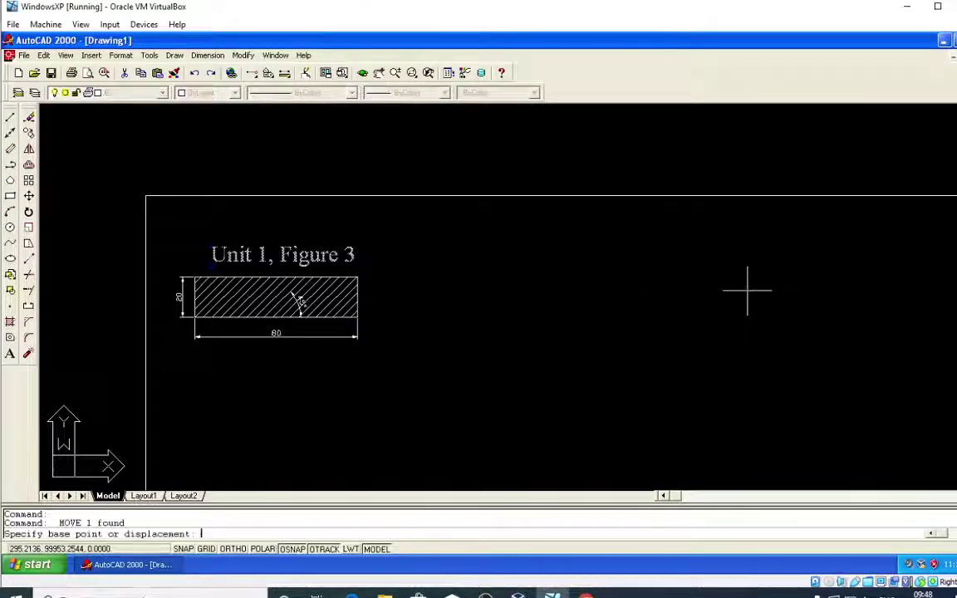
pyautogui.click(747, 290)
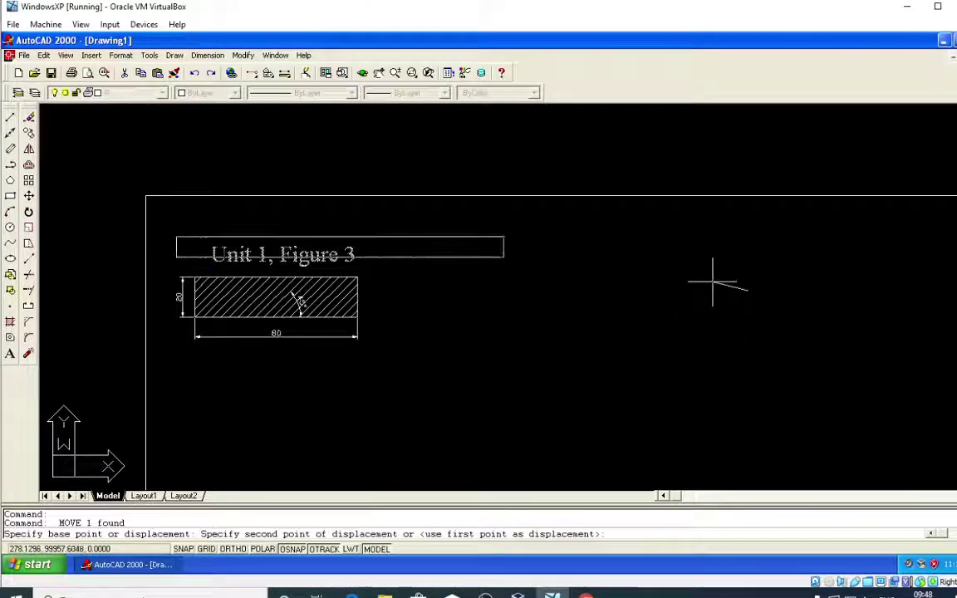
pyautogui.click(712, 280)
pyautogui.press('Escape')
pyautogui.press('Escape')
pyautogui.scroll(-1, 319, 301)
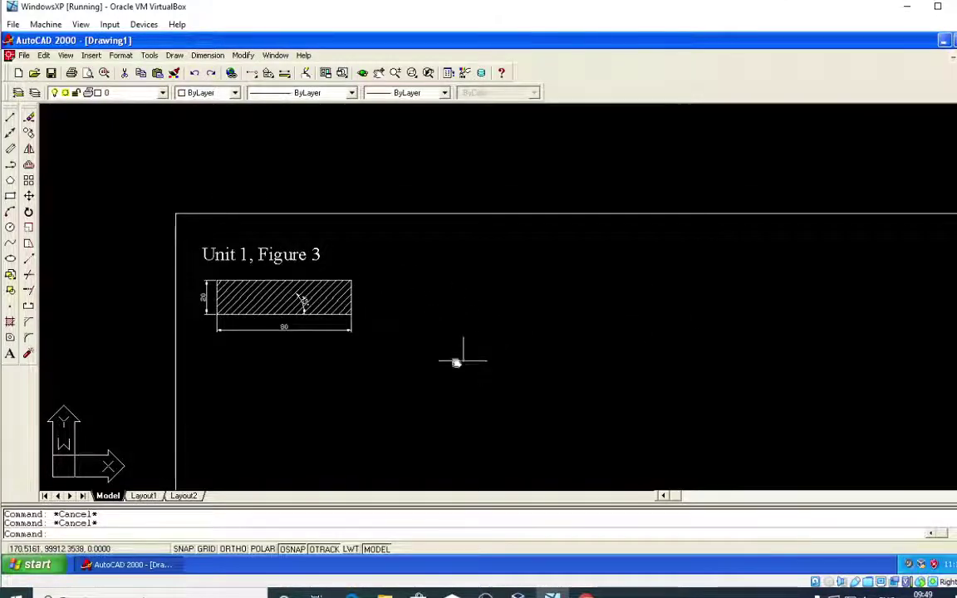
pyautogui.moveTo(455, 359); pyautogui.dragTo(418, 354, button='middle')
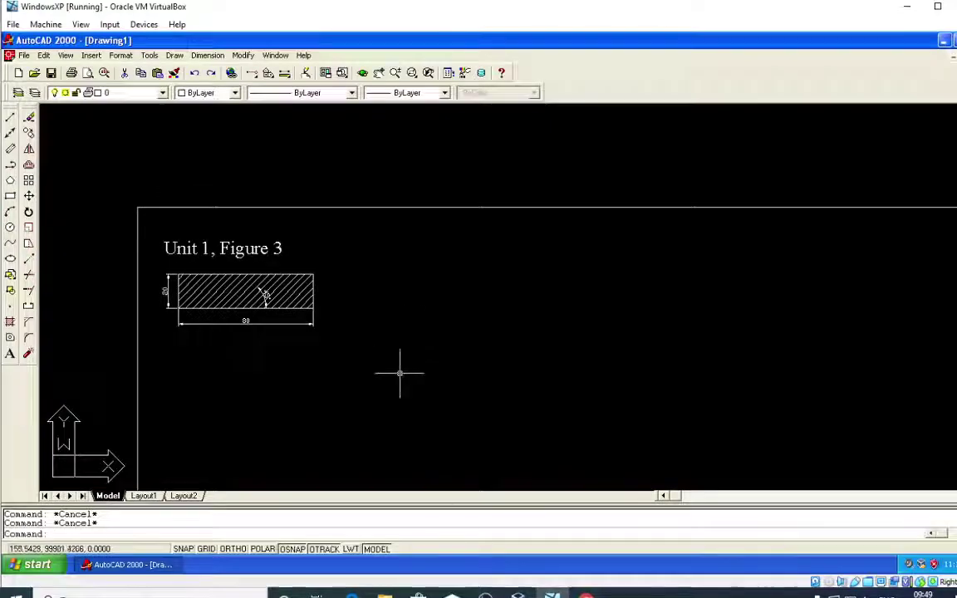
# Switch to the syllabus PDF, check the dimensions of the first line pattern in exercise 5 (Fig 5), and return to the AutoCAD drawing.
pyautogui.hotkey('alt', 'Tab')
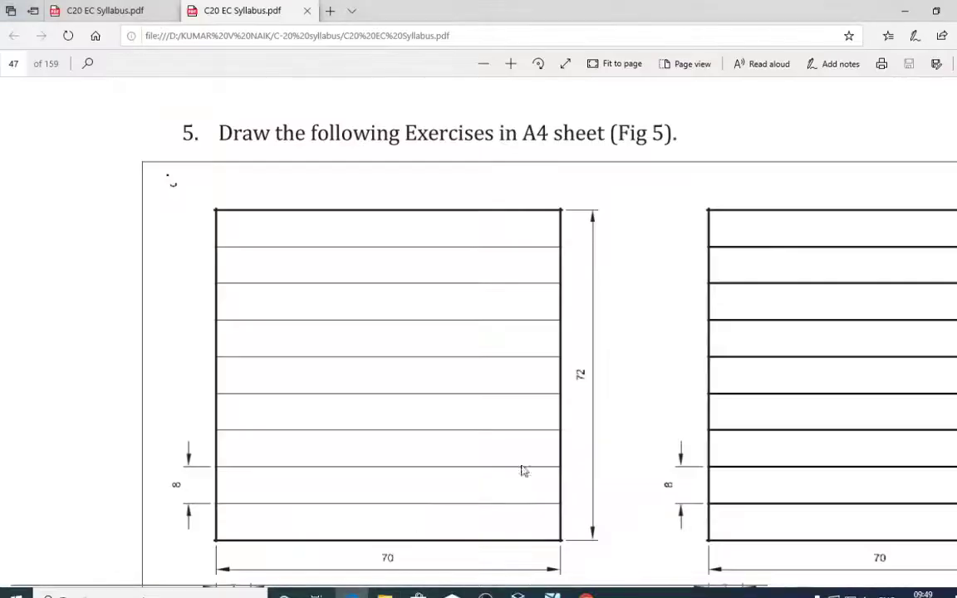
pyautogui.scroll(-3, 246, 532)
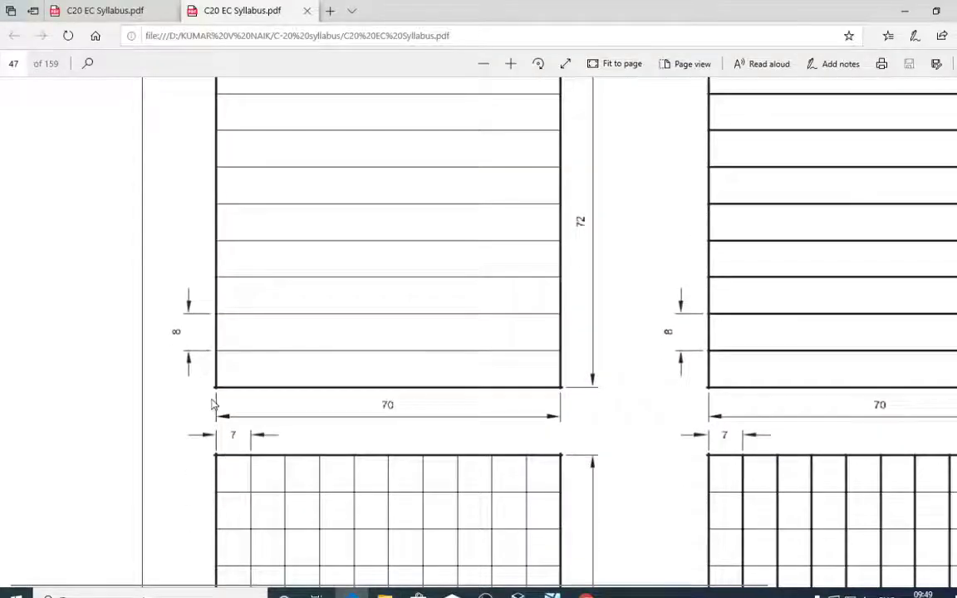
pyautogui.scroll(3, 266, 410)
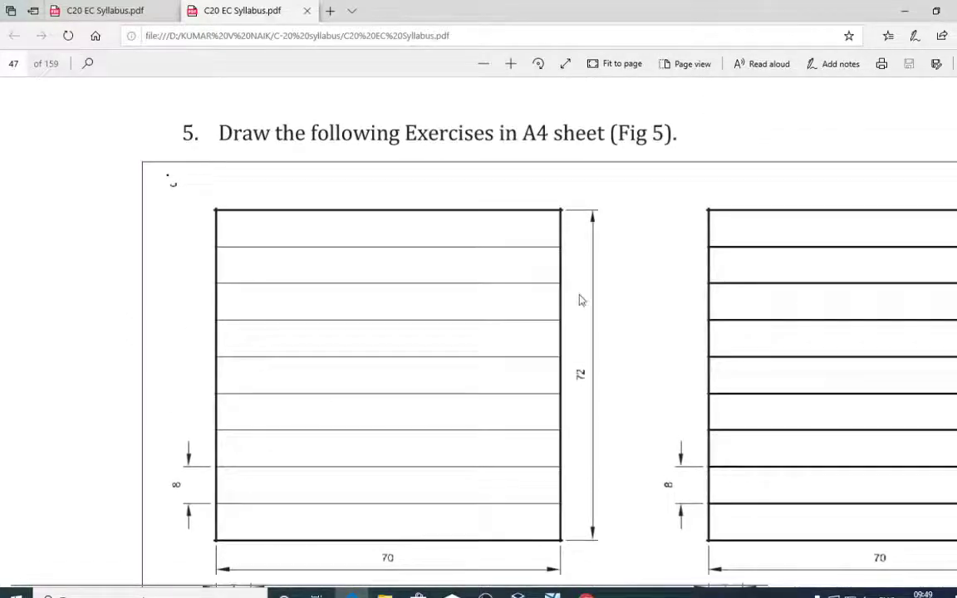
pyautogui.hotkey('alt', 'Tab')
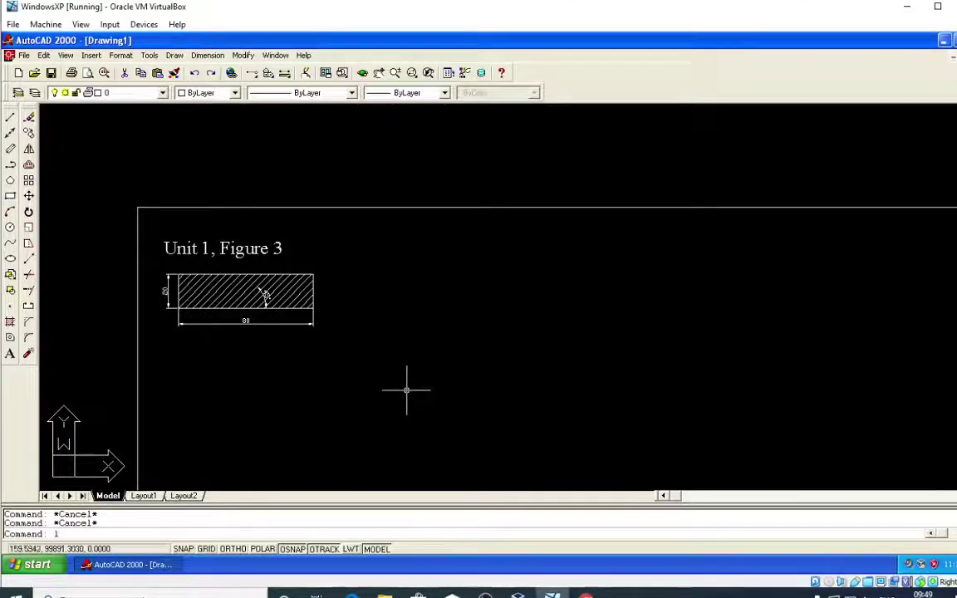
# With Ortho on, draw a closed rectangle of lines 70 wide and 72 high, starting to the right of the hatched rectangle.
pyautogui.write('l')
pyautogui.press('Return')
pyautogui.click(351, 310)
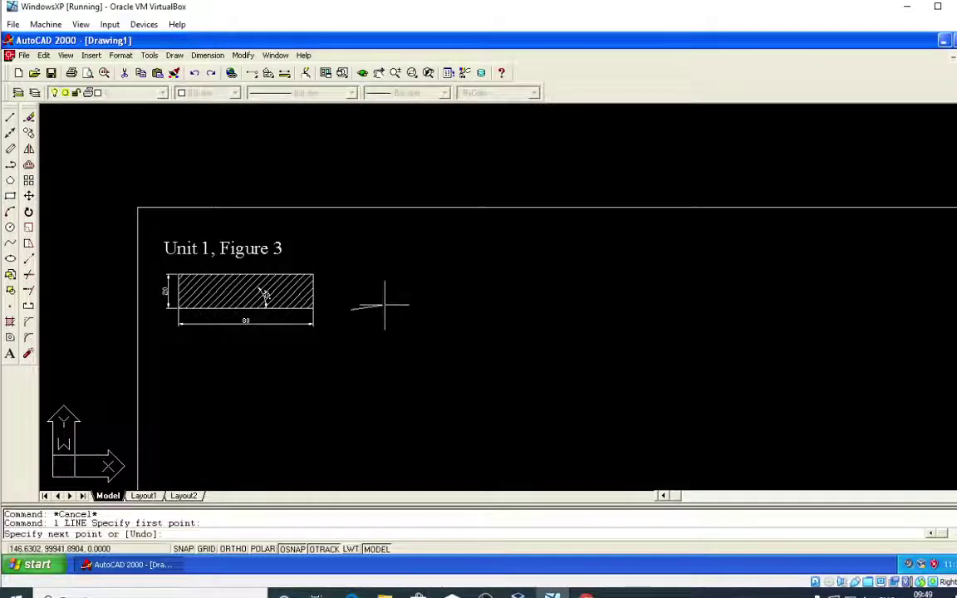
pyautogui.click(235, 550)
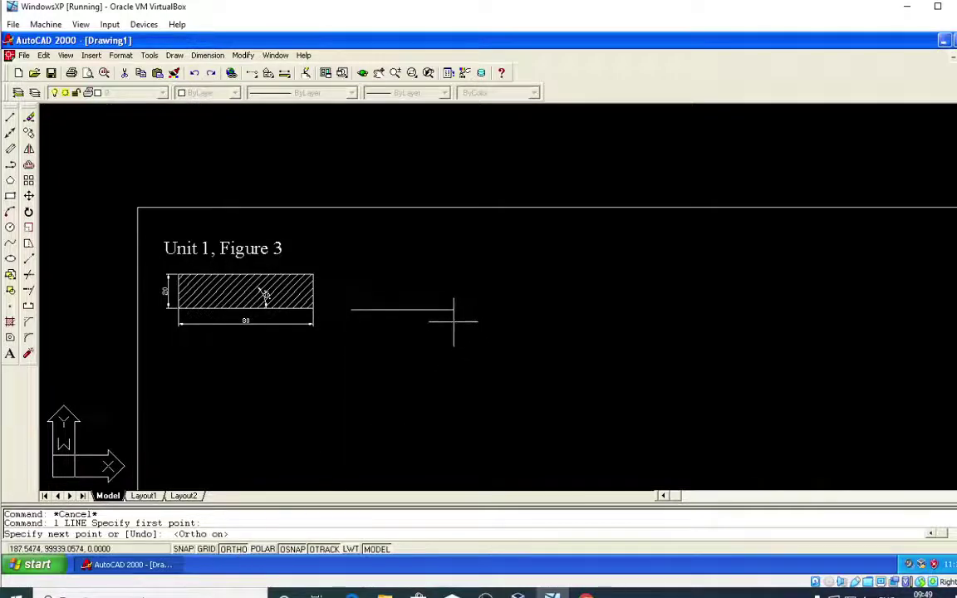
pyautogui.write('70')
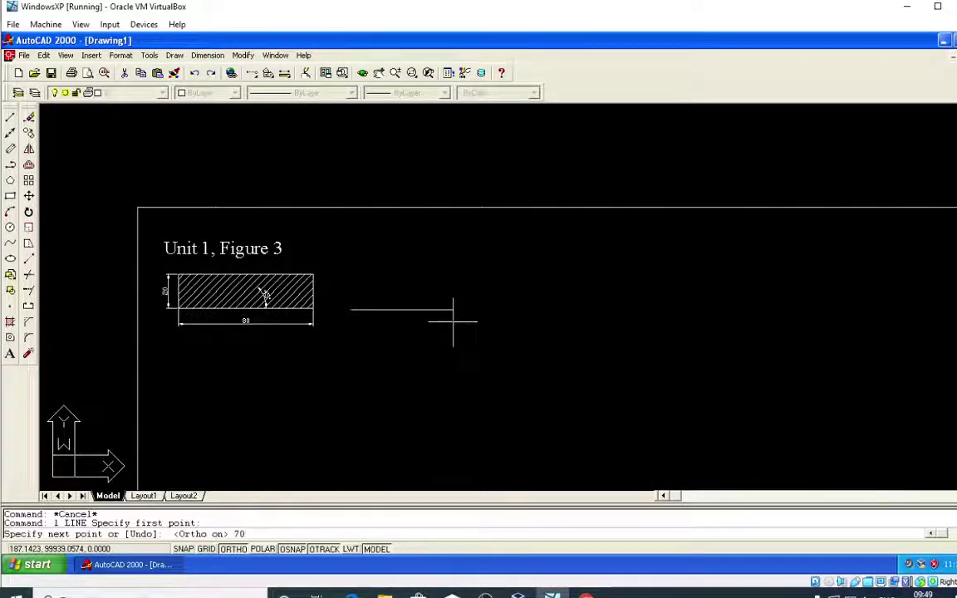
pyautogui.press('Return')
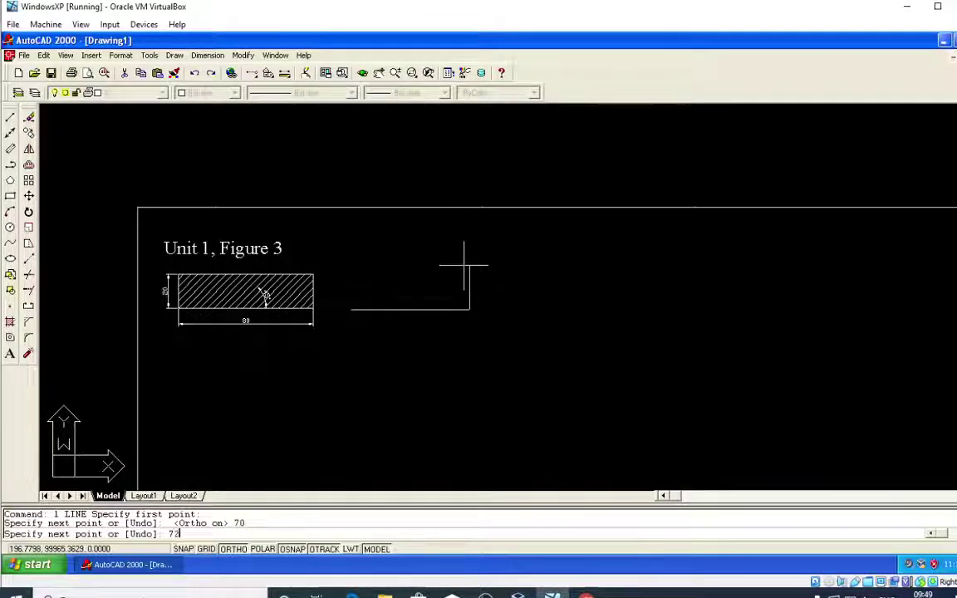
pyautogui.press('Return')
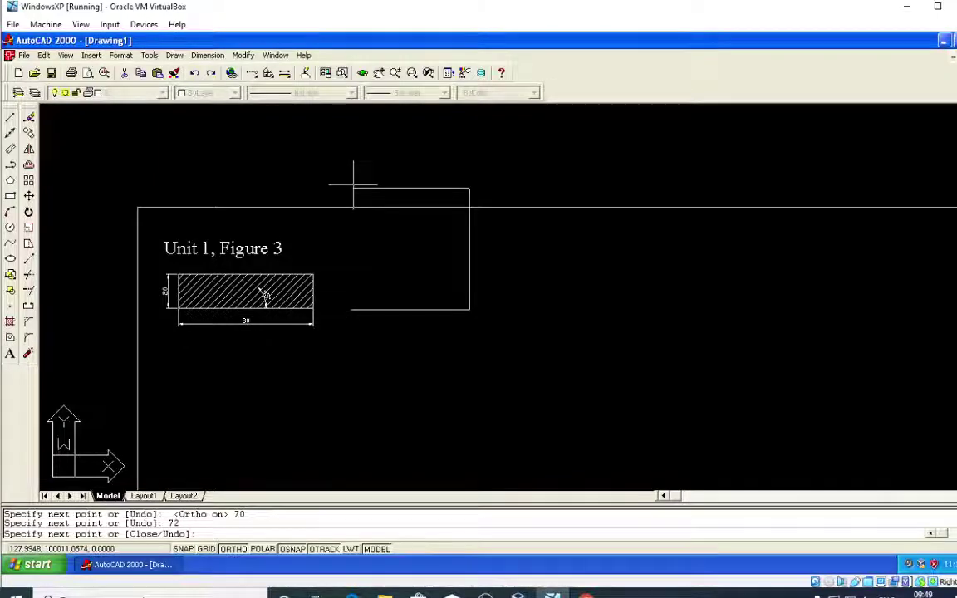
pyautogui.write('70')
pyautogui.press('Return')
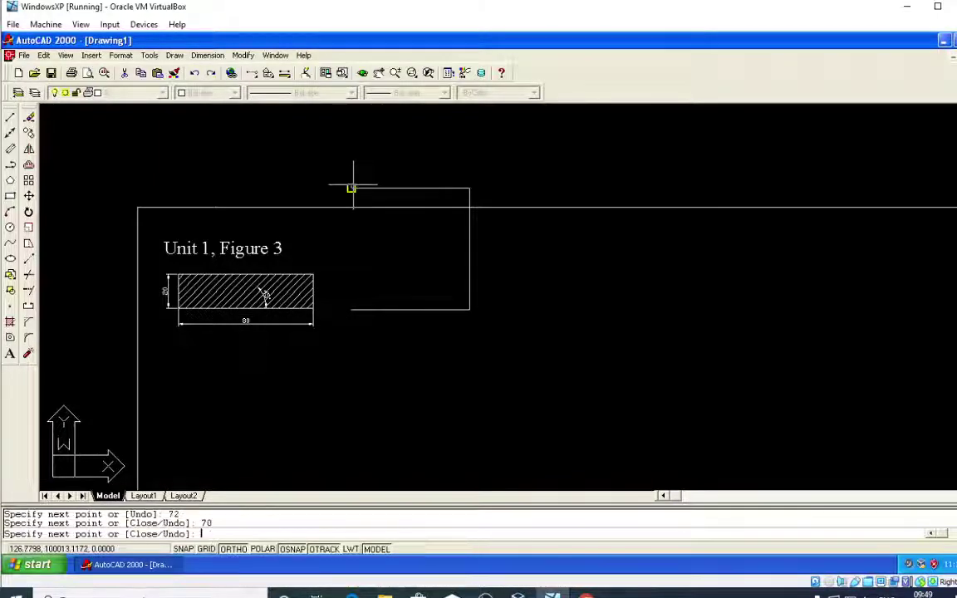
pyautogui.click(351, 310)
pyautogui.press('Escape')
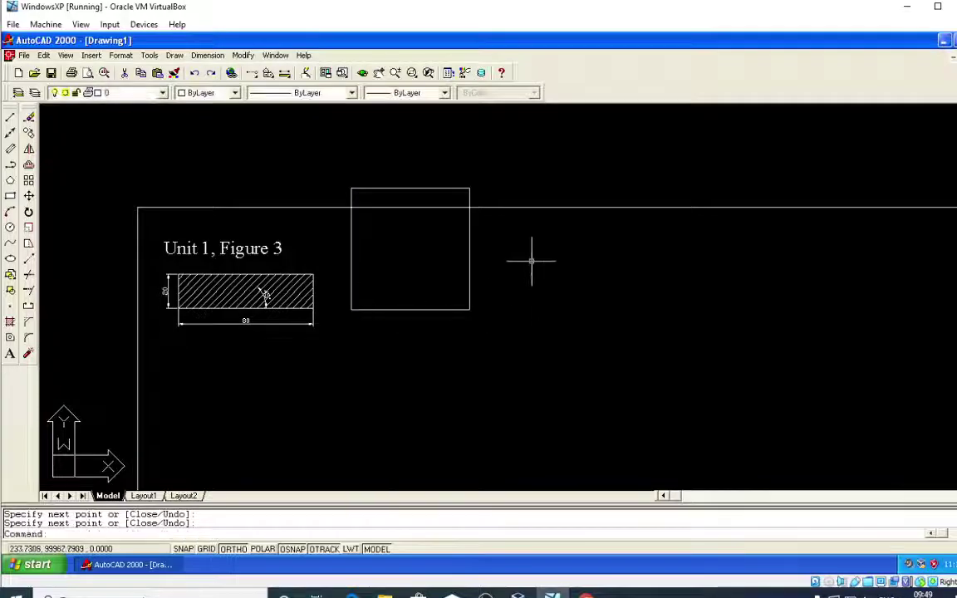
pyautogui.press('Escape')
pyautogui.press('Escape')
# Move the four lines of the 70 by 72 rectangle straight down so it sits inside the border beside the hatched rectangle.
pyautogui.click(337, 171)
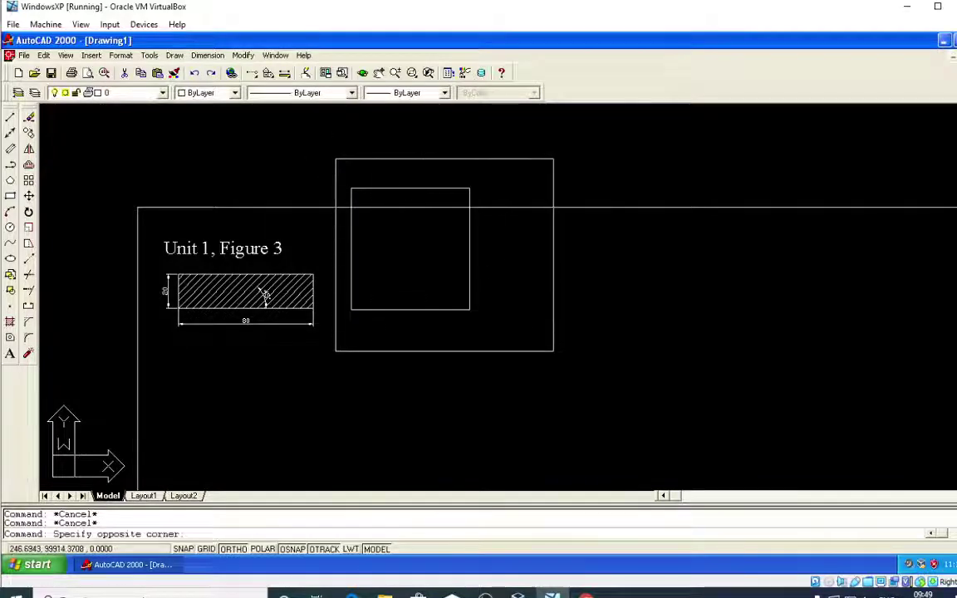
pyautogui.click(521, 332)
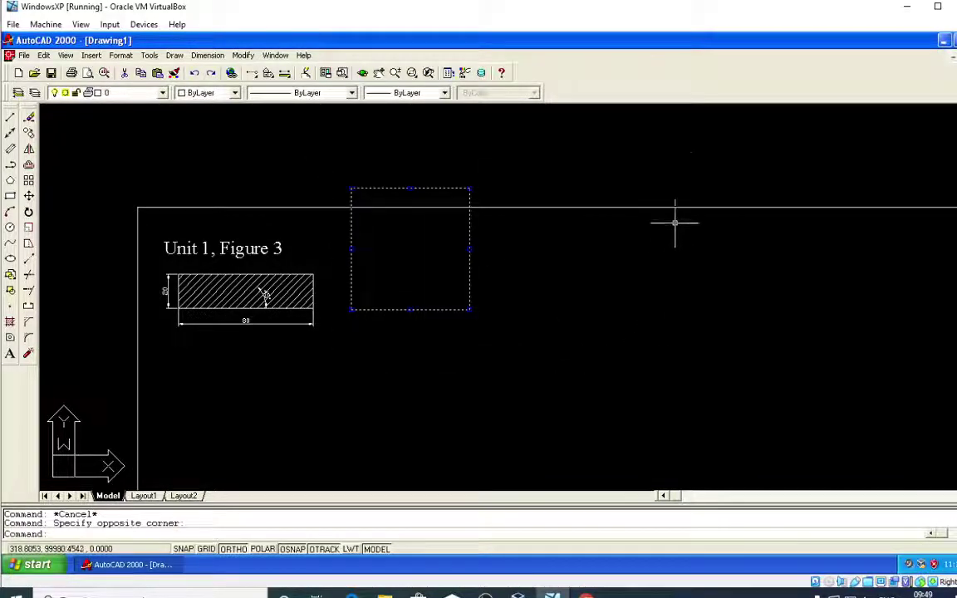
pyautogui.write('m')
pyautogui.press('Return')
pyautogui.click(666, 149)
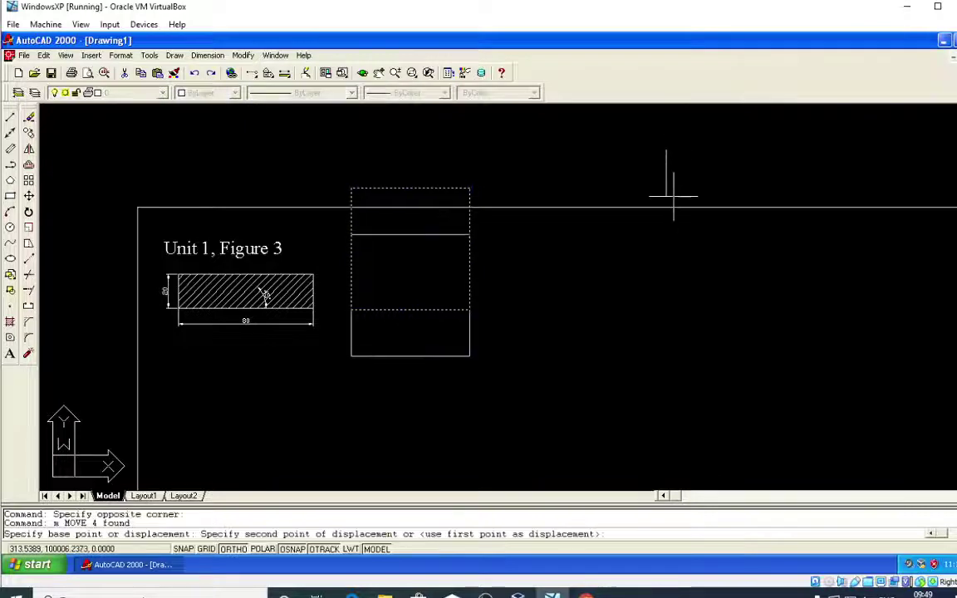
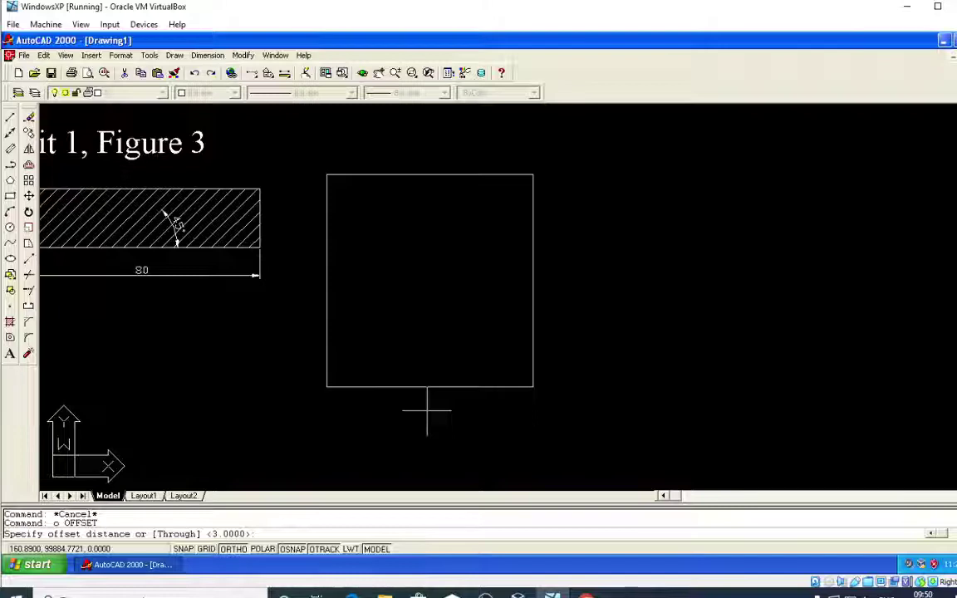
# Offset the bottom edge of the 70 by 72 rectangle 8 units upward into its interior.
pyautogui.press('Return')
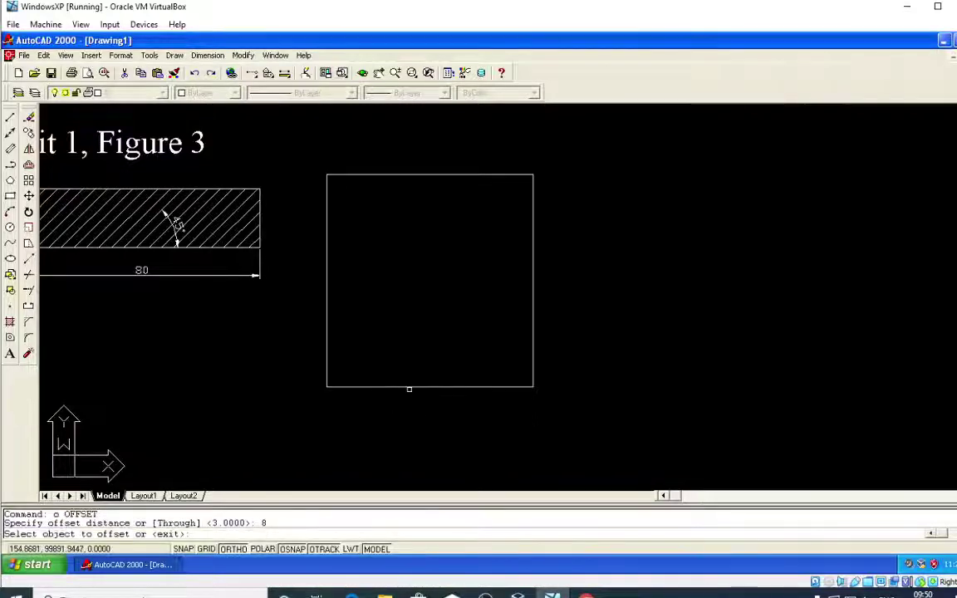
pyautogui.click(408, 388)
pyautogui.click(416, 356)
pyautogui.press('Escape')
pyautogui.press('Escape')
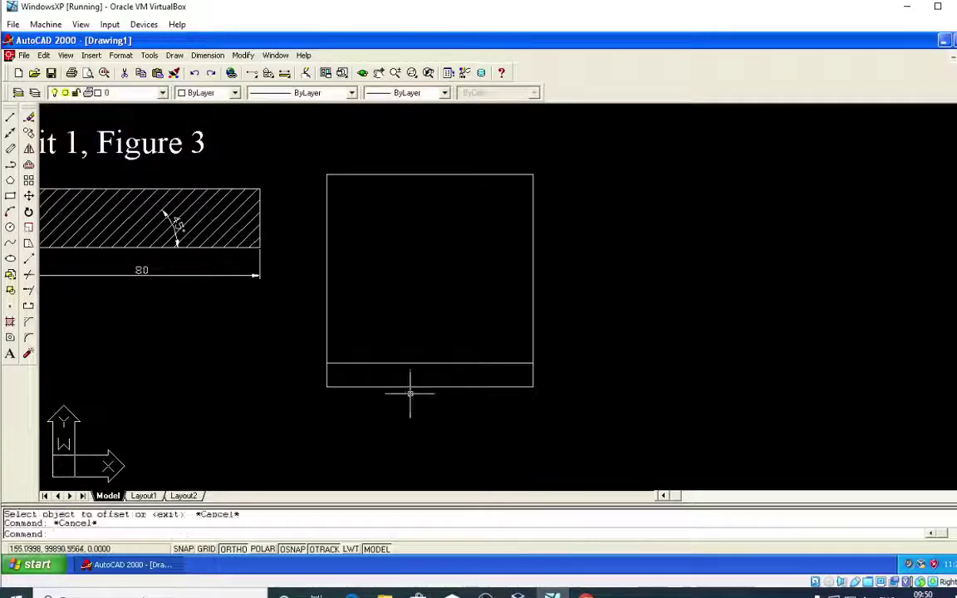
pyautogui.press('Escape')
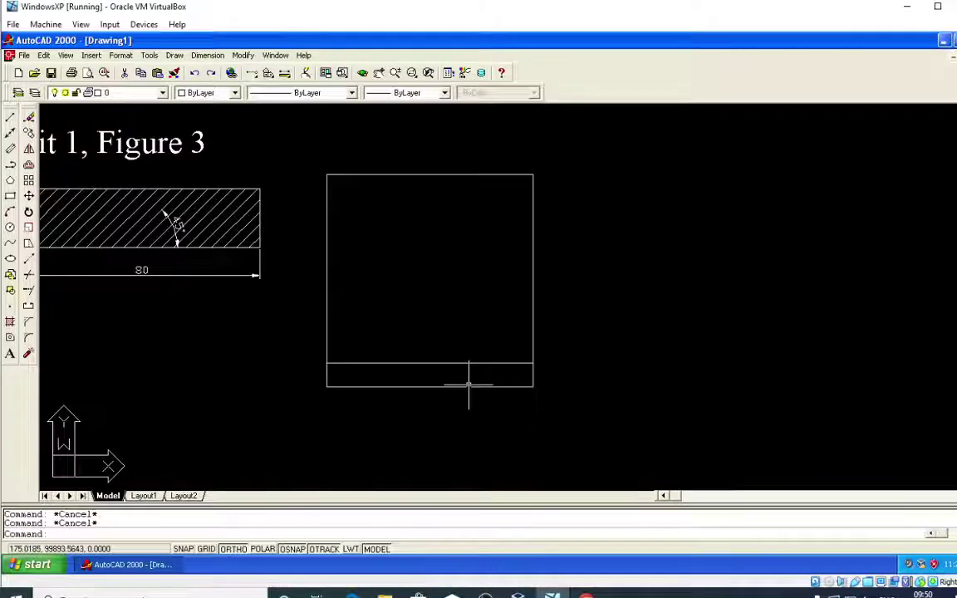
# Repeat the 8-unit offset upward from each newest horizontal line until the lines reach the rectangle's top edge.
pyautogui.press('Return')
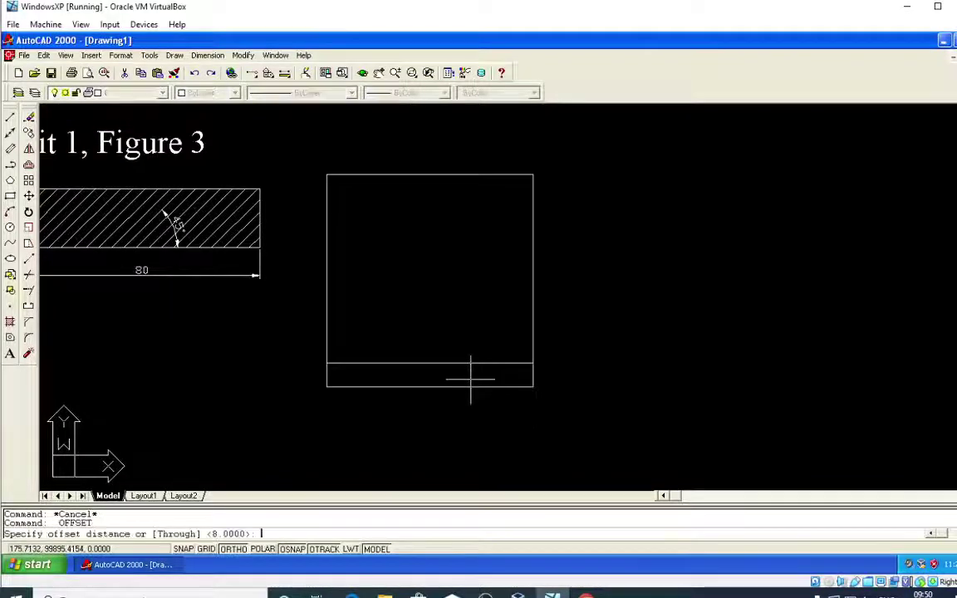
pyautogui.press('Return')
pyautogui.click(454, 362)
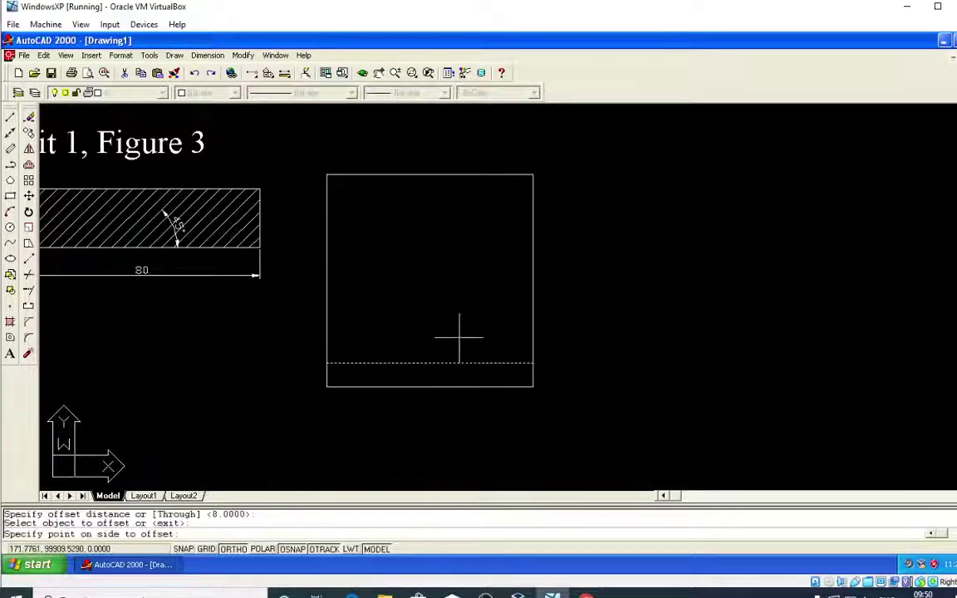
pyautogui.click(458, 335)
pyautogui.click(455, 340)
pyautogui.click(445, 300)
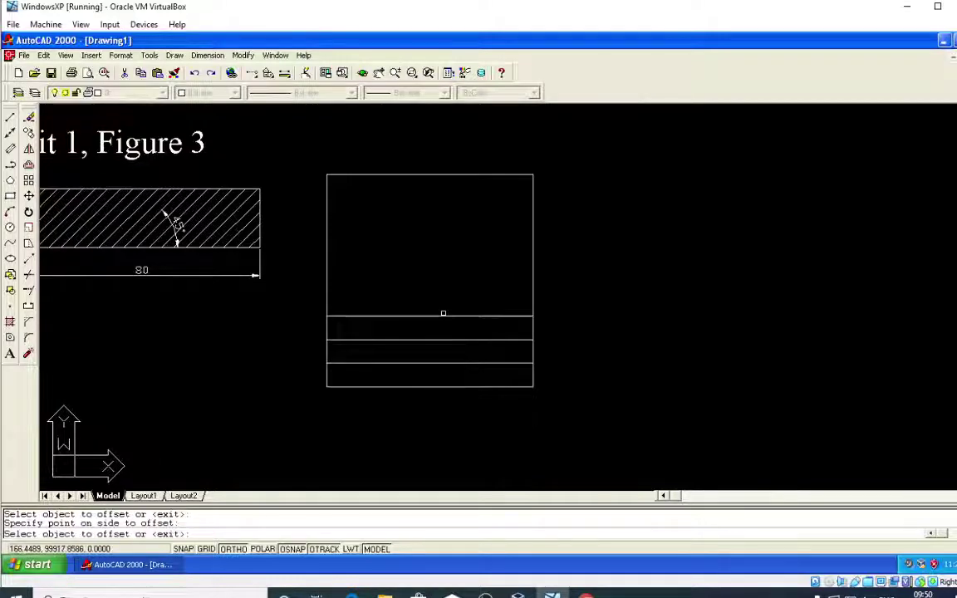
pyautogui.click(442, 316)
pyautogui.click(442, 288)
pyautogui.click(442, 292)
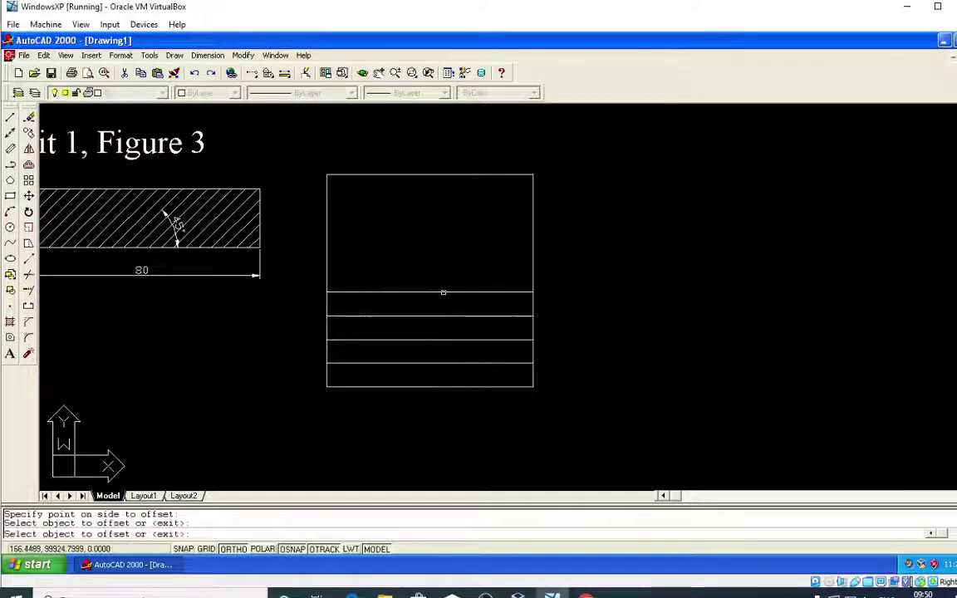
pyautogui.click(444, 262)
pyautogui.click(445, 250)
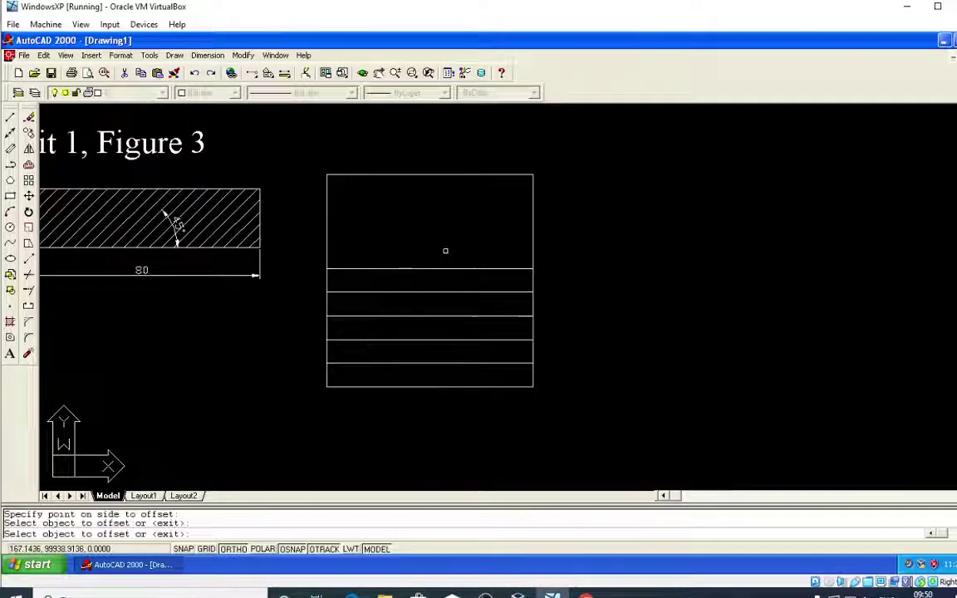
pyautogui.click(440, 268)
pyautogui.click(446, 239)
pyautogui.click(447, 245)
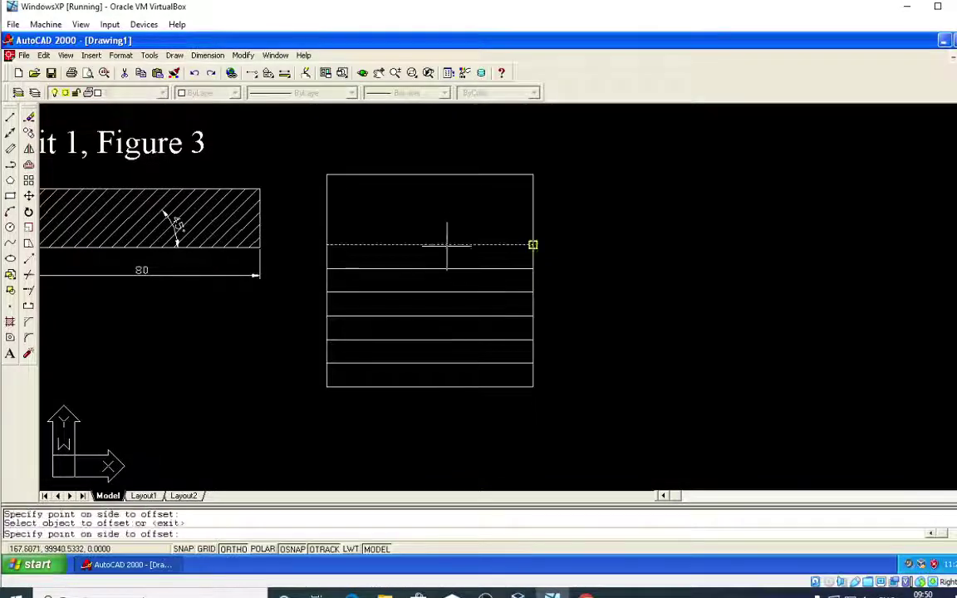
pyautogui.click(449, 222)
pyautogui.click(452, 221)
pyautogui.click(457, 203)
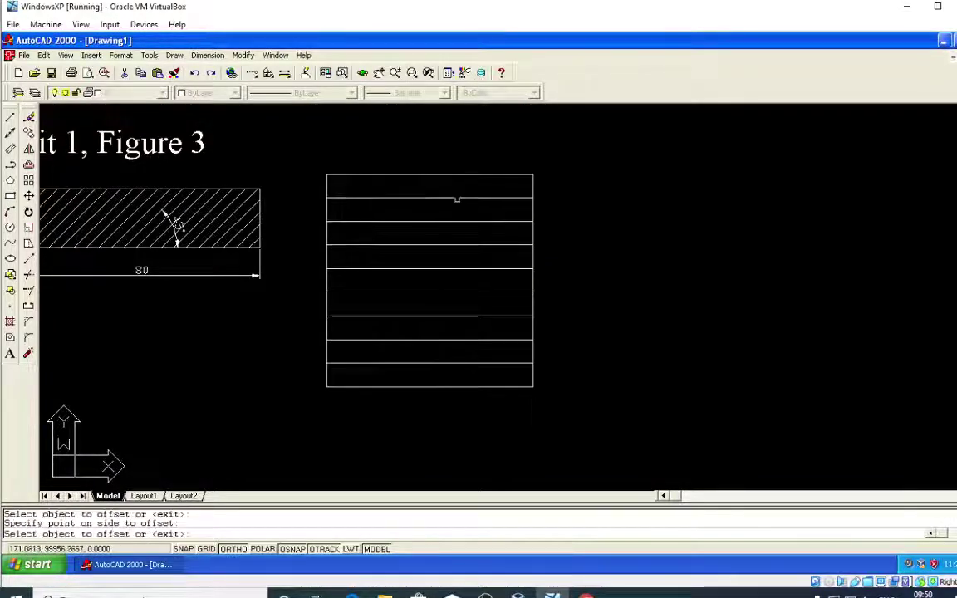
pyautogui.click(458, 198)
pyautogui.click(460, 177)
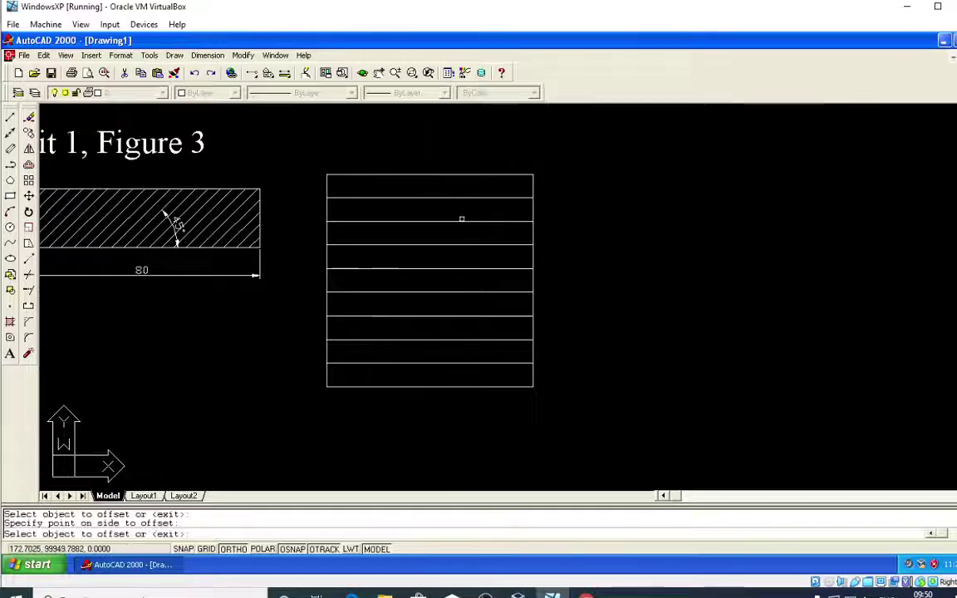
pyautogui.press('Return')
# Undo all the horizontal line offsets so only the rectangle's outline remains.
pyautogui.hotkey('ctrl', 'z')
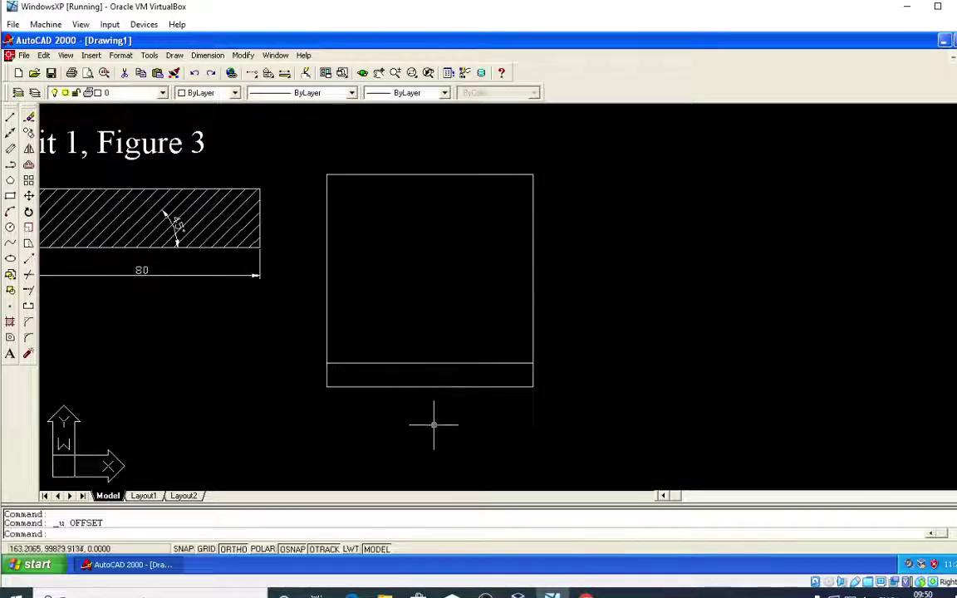
pyautogui.write('u')
pyautogui.press('Return')
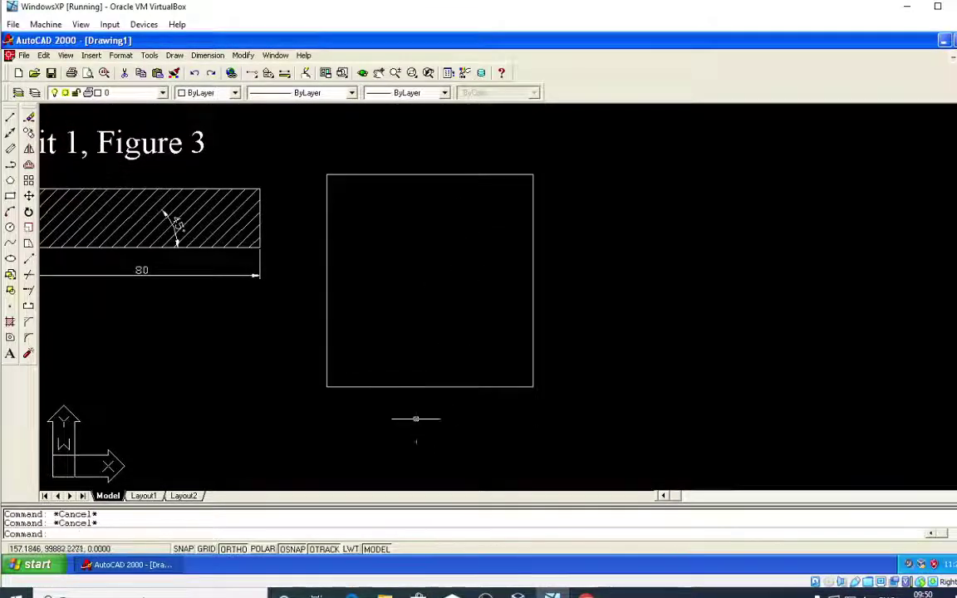
# Offset the rectangle's bottom edge upward by 8 to make the first horizontal line of the pattern.
pyautogui.write('o')
pyautogui.press('Return')
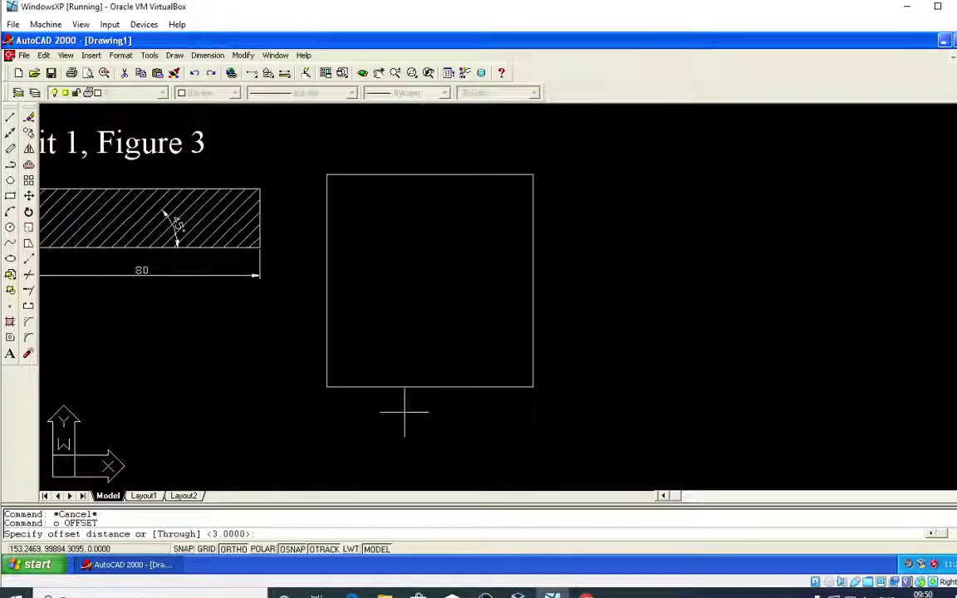
pyautogui.press('Return')
pyautogui.click(399, 385)
pyautogui.click(413, 315)
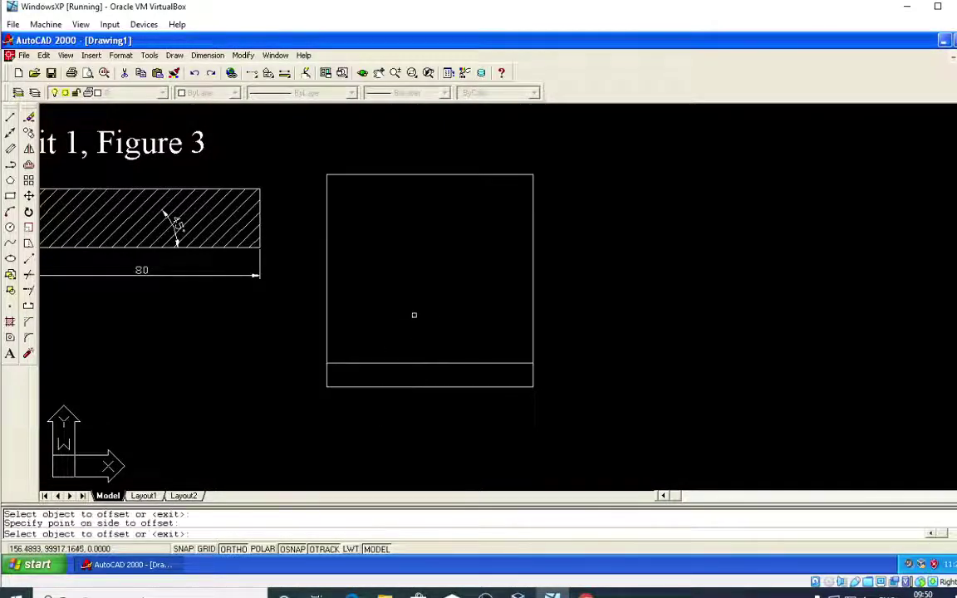
# Continue offsetting each newest horizontal line 8 units upward until the rectangle is filled with evenly spaced lines up to its top edge.
pyautogui.click(416, 363)
pyautogui.click(416, 333)
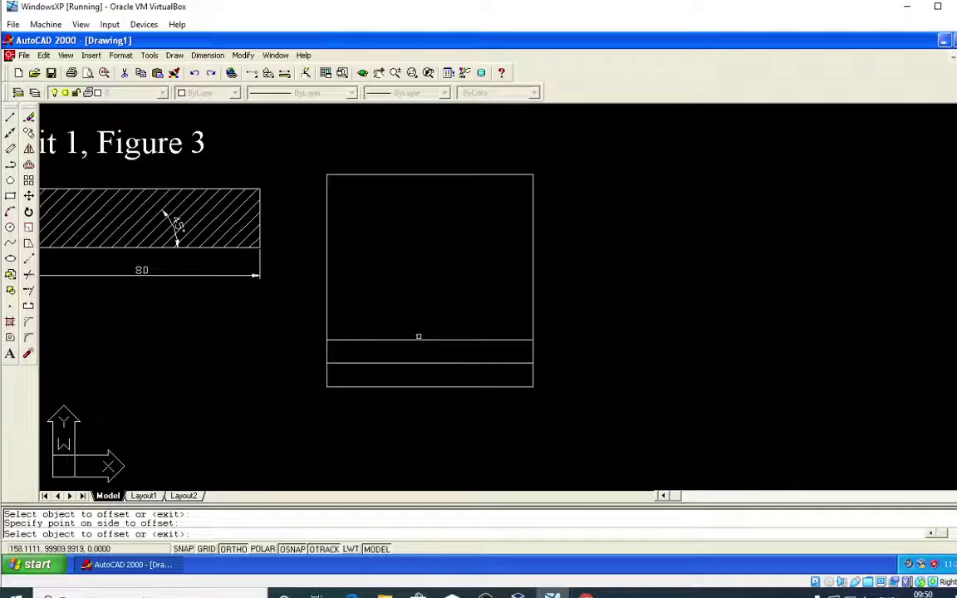
pyautogui.click(420, 339)
pyautogui.click(420, 309)
pyautogui.click(420, 316)
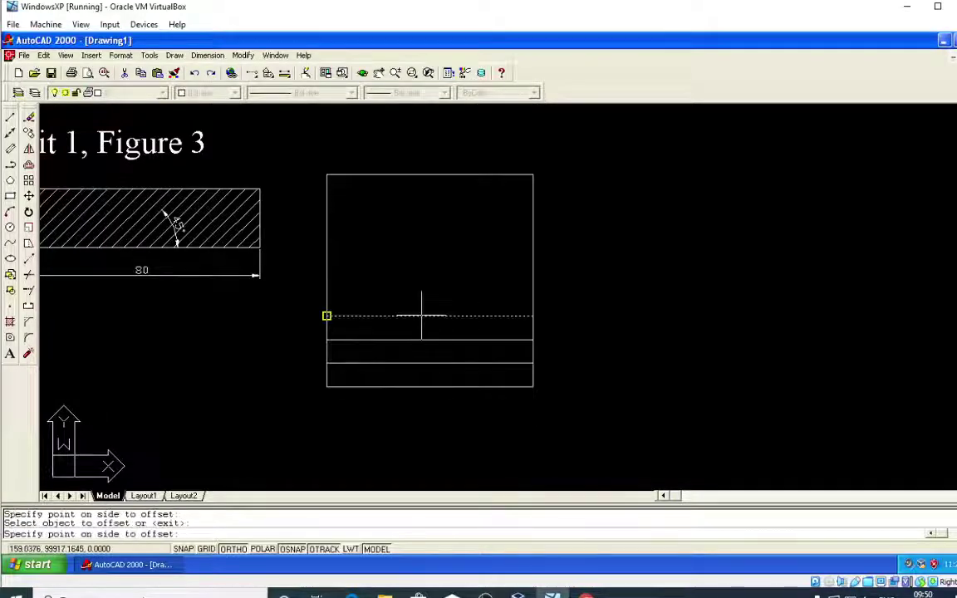
pyautogui.click(425, 282)
pyautogui.click(434, 292)
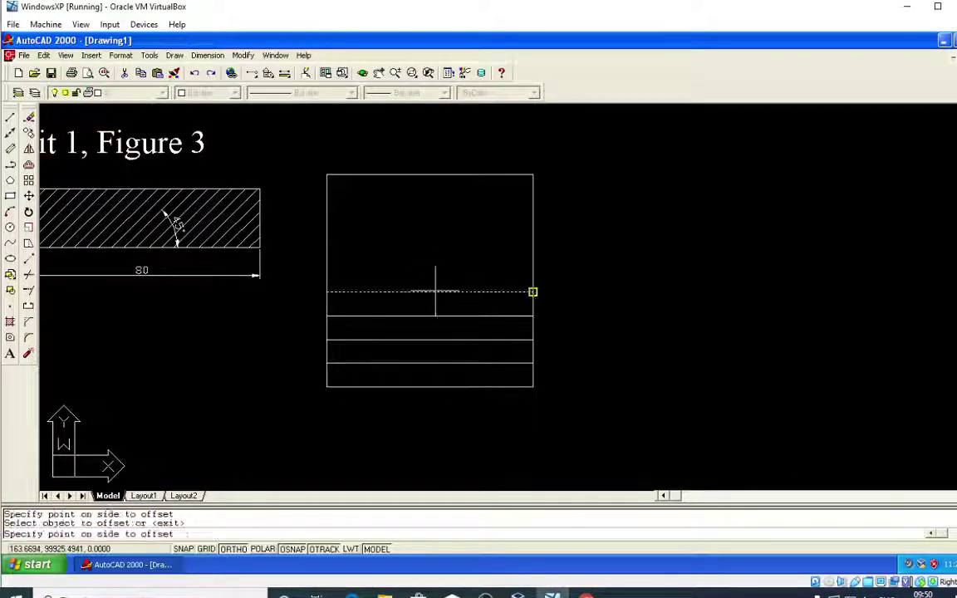
pyautogui.click(437, 274)
pyautogui.click(437, 268)
pyautogui.click(450, 233)
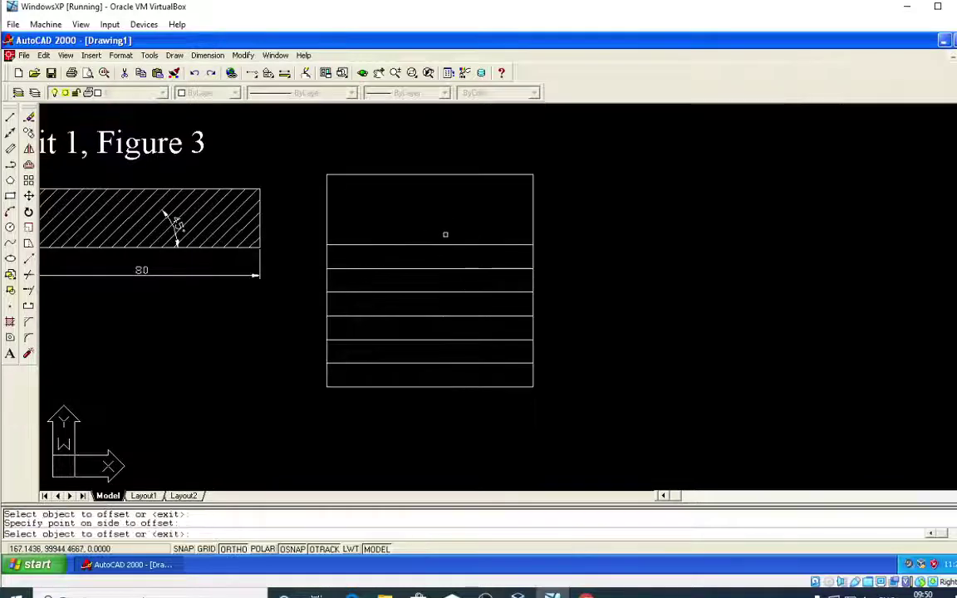
pyautogui.click(444, 244)
pyautogui.click(453, 207)
pyautogui.click(454, 221)
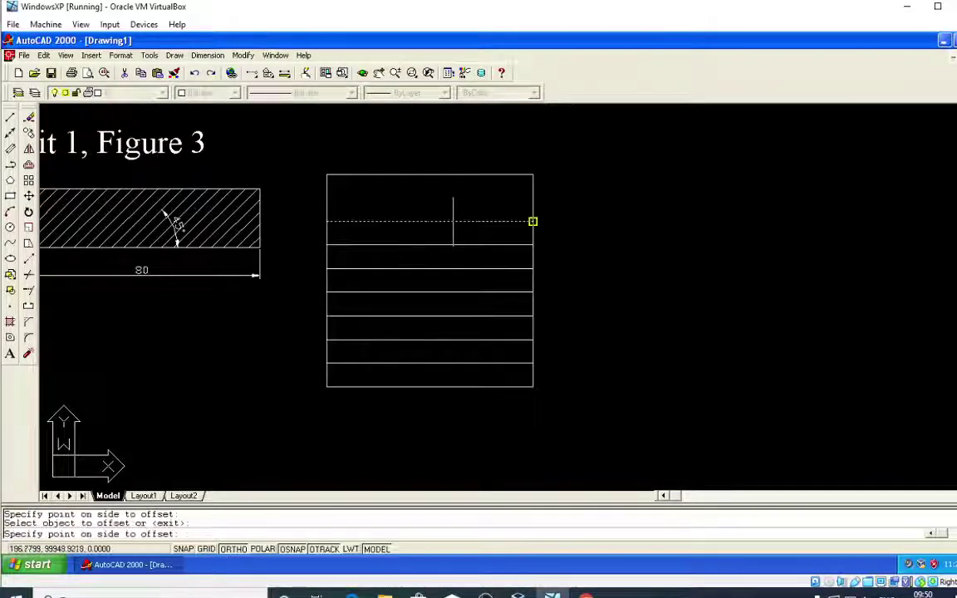
pyautogui.click(455, 206)
pyautogui.press('Escape')
pyautogui.press('Escape')
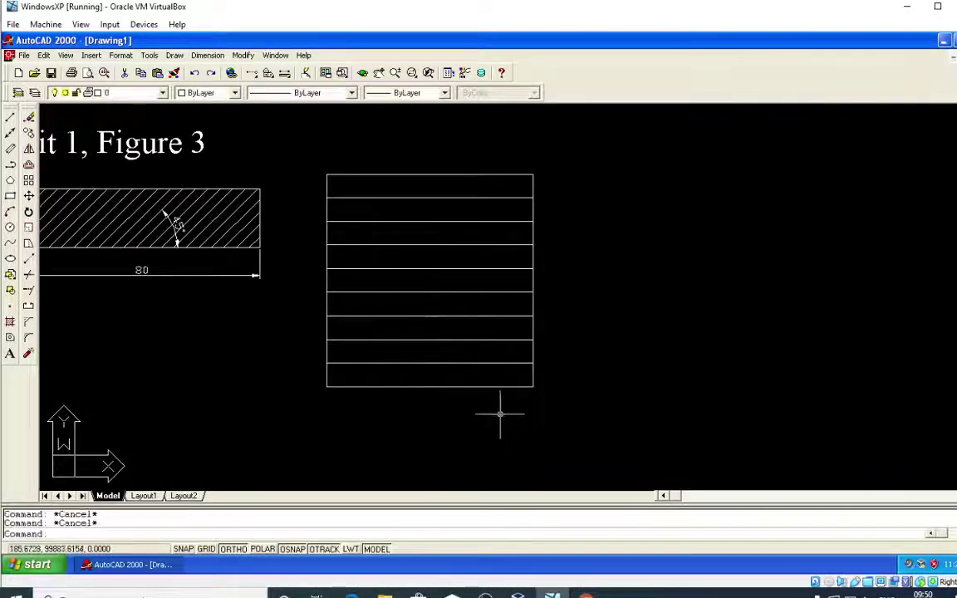
# Add a linear dimension for the rectangle's width, placed below its bottom edge.
pyautogui.click(207, 54)
pyautogui.click(211, 88)
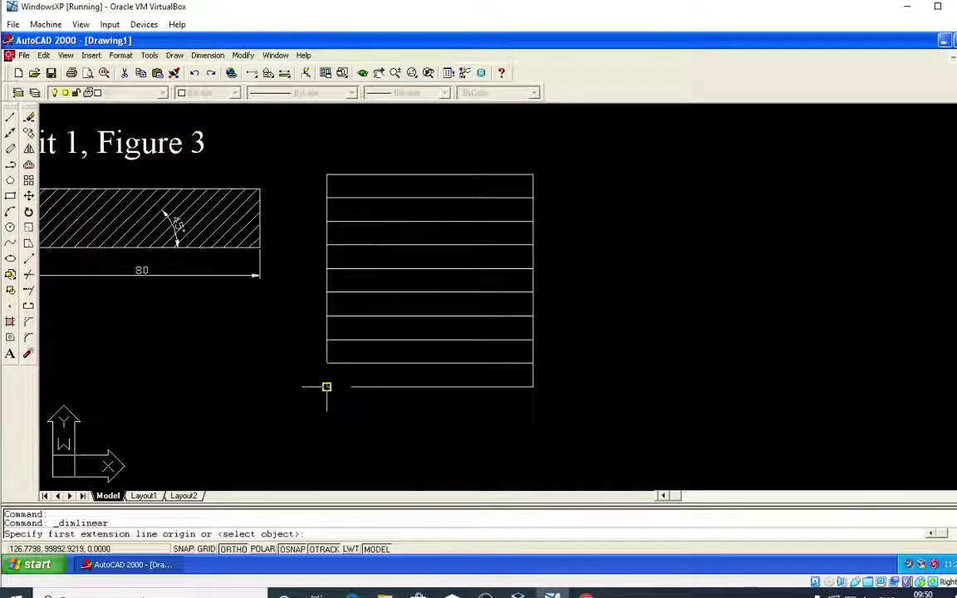
pyautogui.click(326, 387)
pyautogui.click(532, 386)
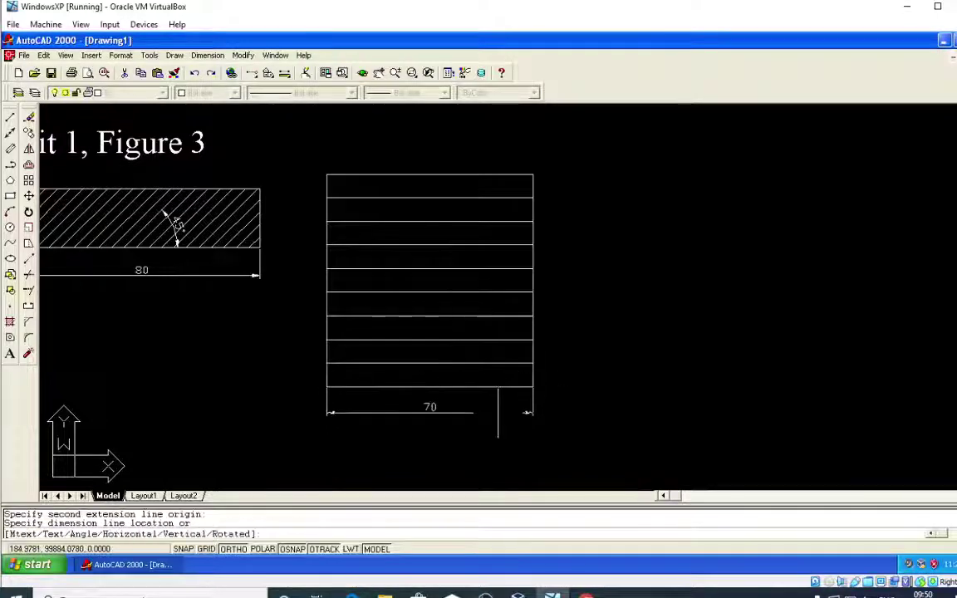
pyautogui.click(498, 412)
# Add a linear dimension for the rectangle's full height, placed to the left of its left edge.
pyautogui.press('Return')
pyautogui.scroll(5, 326, 375)
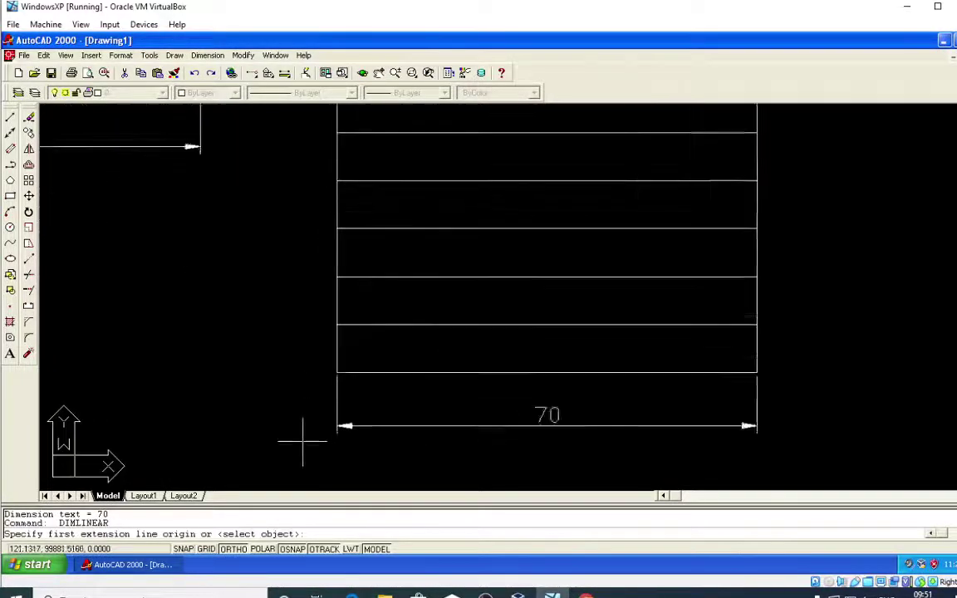
pyautogui.scroll(2, 332, 365)
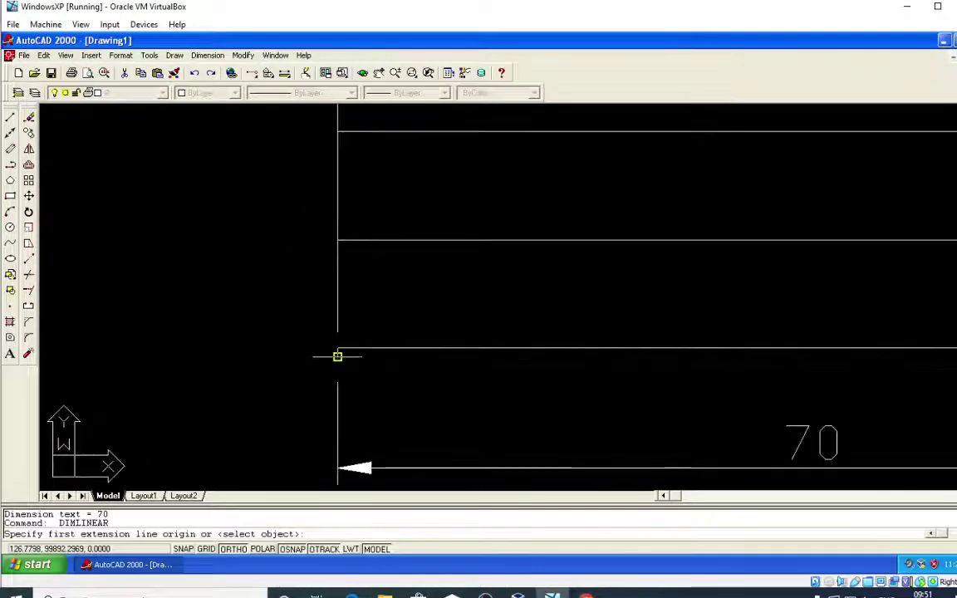
pyautogui.click(337, 347)
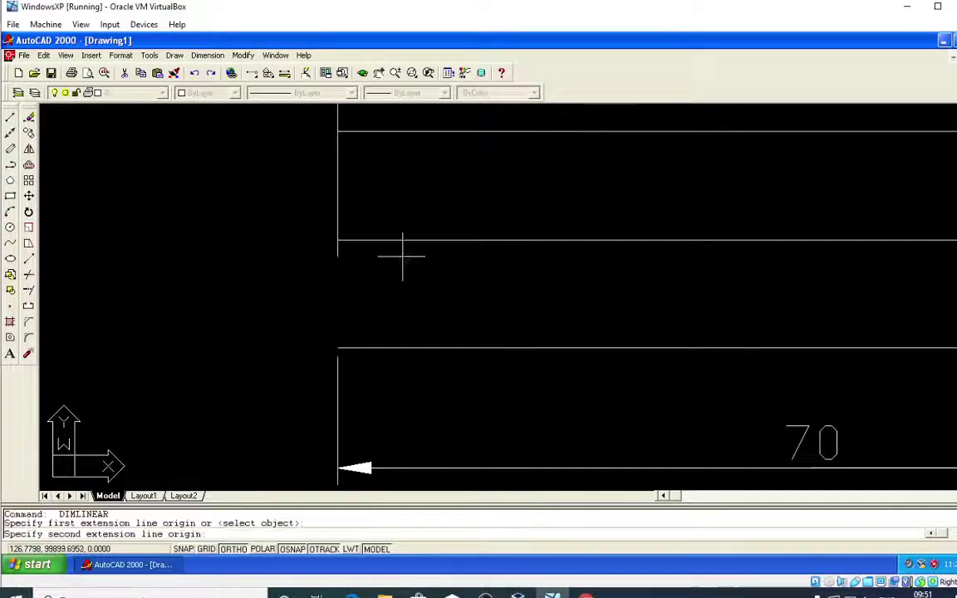
pyautogui.scroll(-6, 345, 166)
pyautogui.moveTo(356, 116); pyautogui.dragTo(355, 208, button='middle')
pyautogui.click(355, 208)
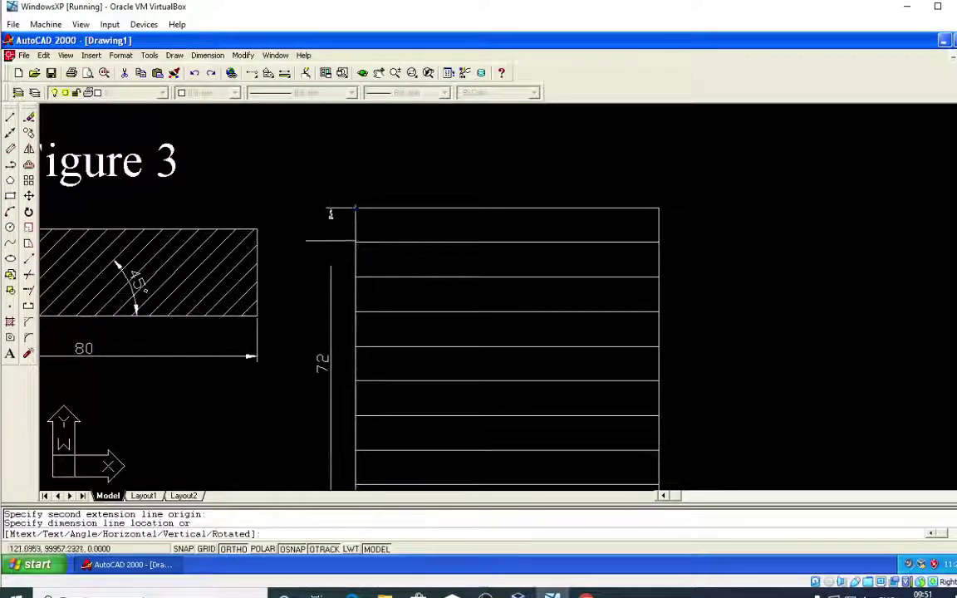
pyautogui.scroll(-2, 317, 275)
pyautogui.click(317, 275)
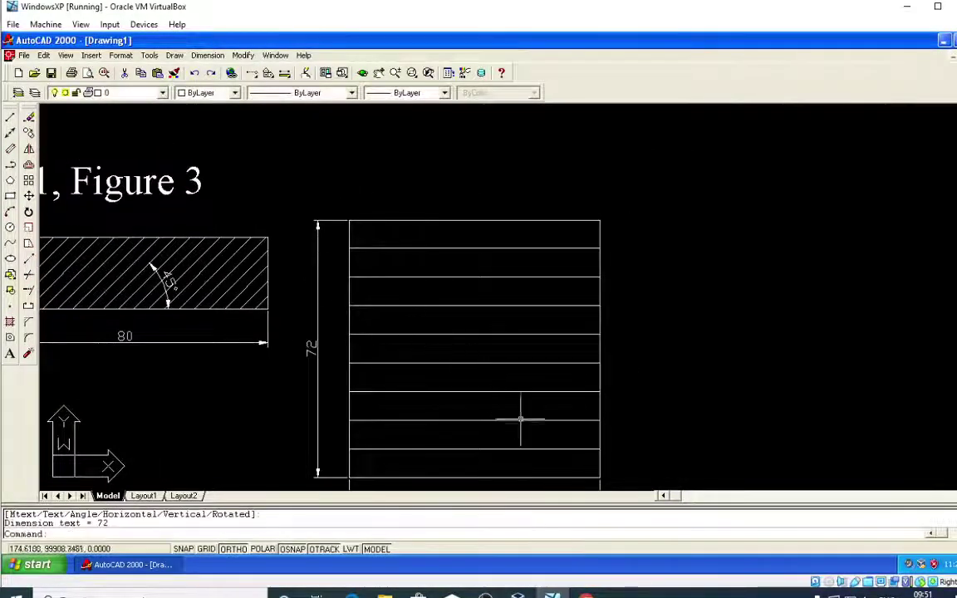
pyautogui.moveTo(521, 421); pyautogui.dragTo(491, 337, button='middle')
pyautogui.press('Escape')
pyautogui.press('Escape')
pyautogui.click(501, 380)
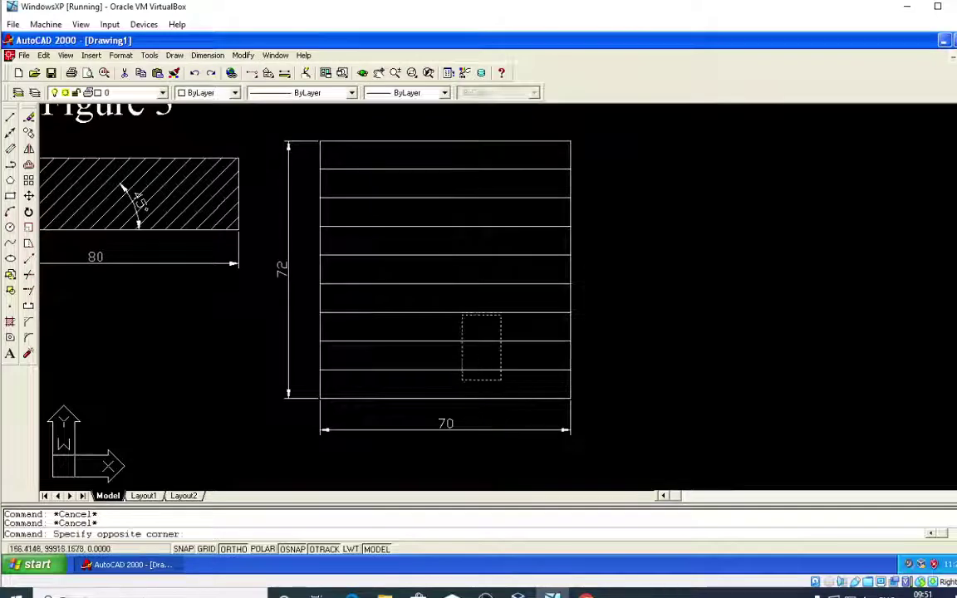
pyautogui.click(408, 158)
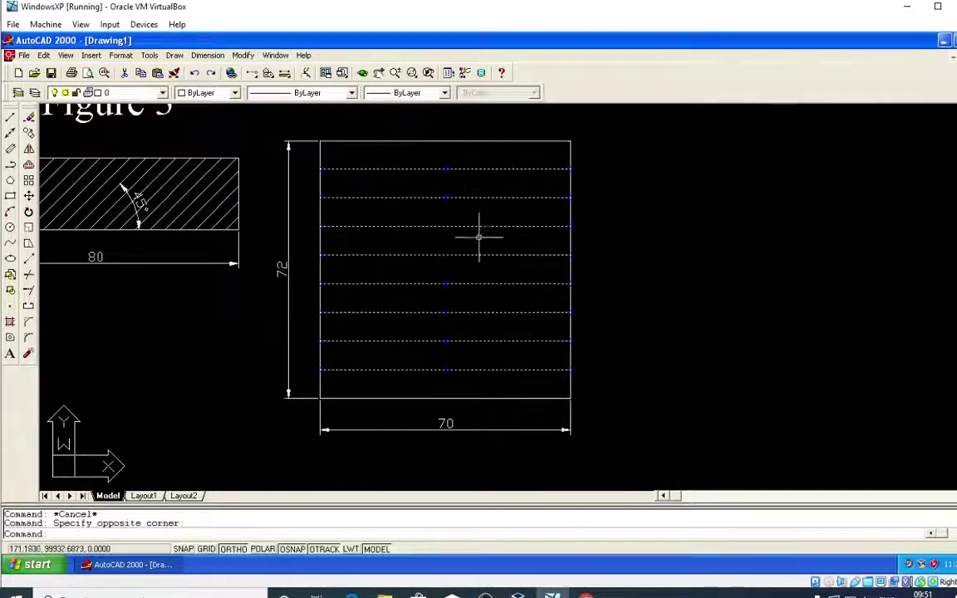
pyautogui.press('Escape')
pyautogui.press('Escape')
pyautogui.click(310, 92)
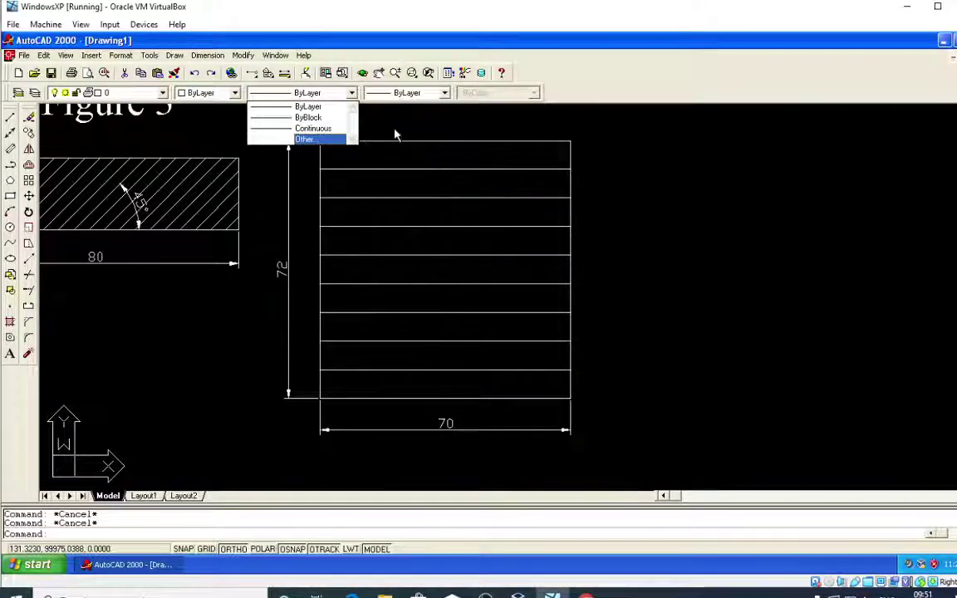
pyautogui.click(309, 140)
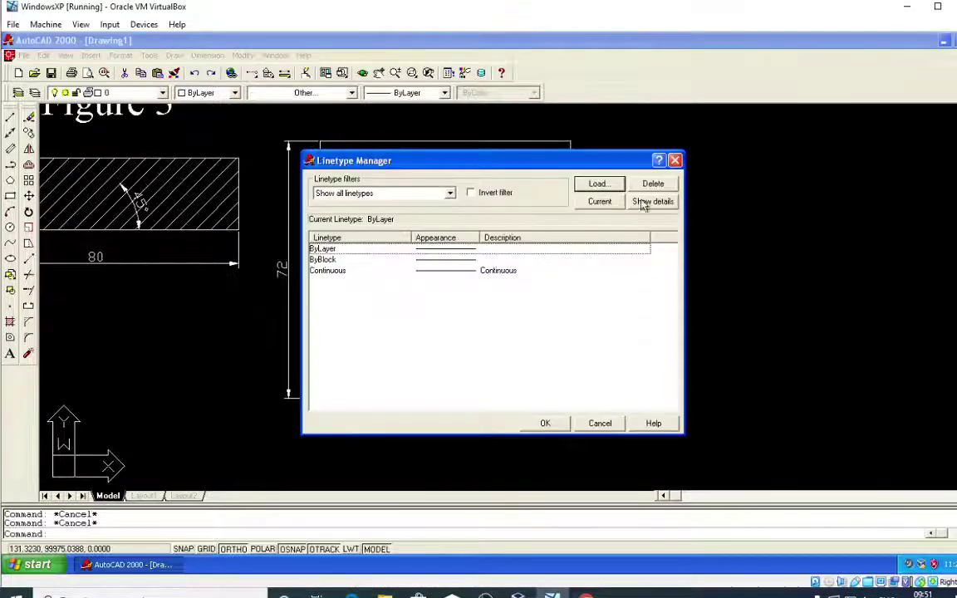
pyautogui.click(674, 160)
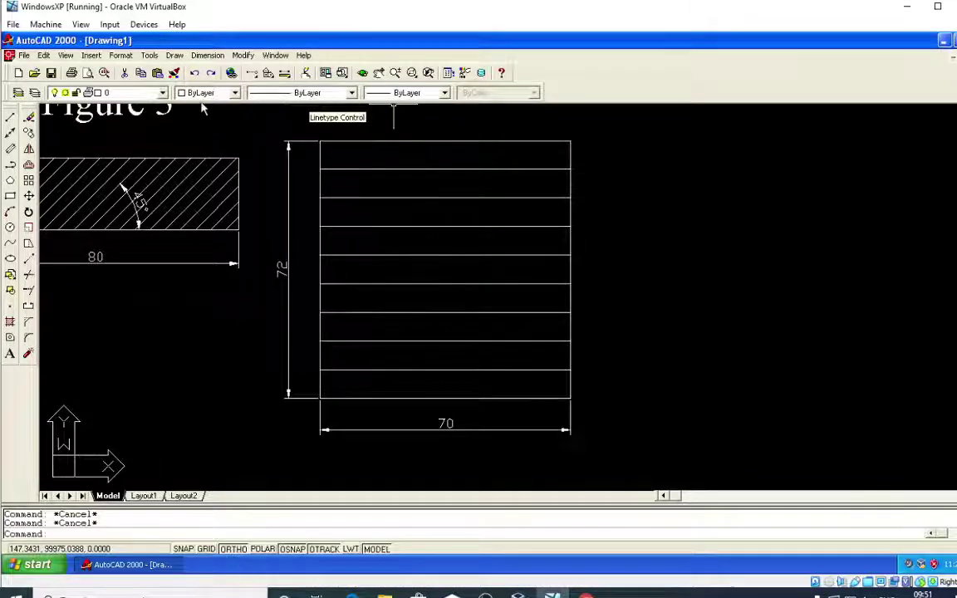
# Load the ISO dot linetype ACAD_ISO07W100 from acadiso.lin into the drawing's available linetypes.
pyautogui.click(351, 93)
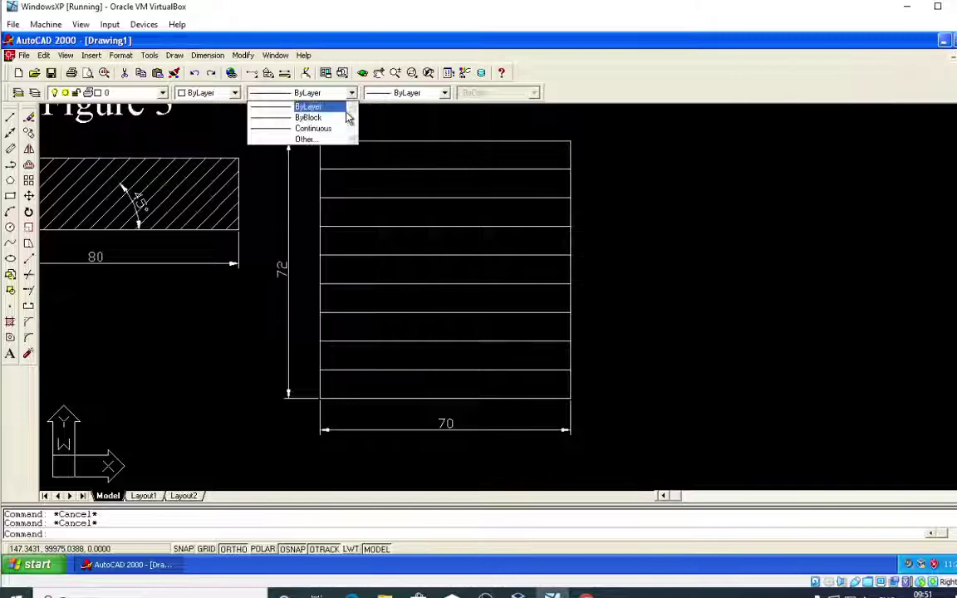
pyautogui.click(310, 138)
pyautogui.click(598, 183)
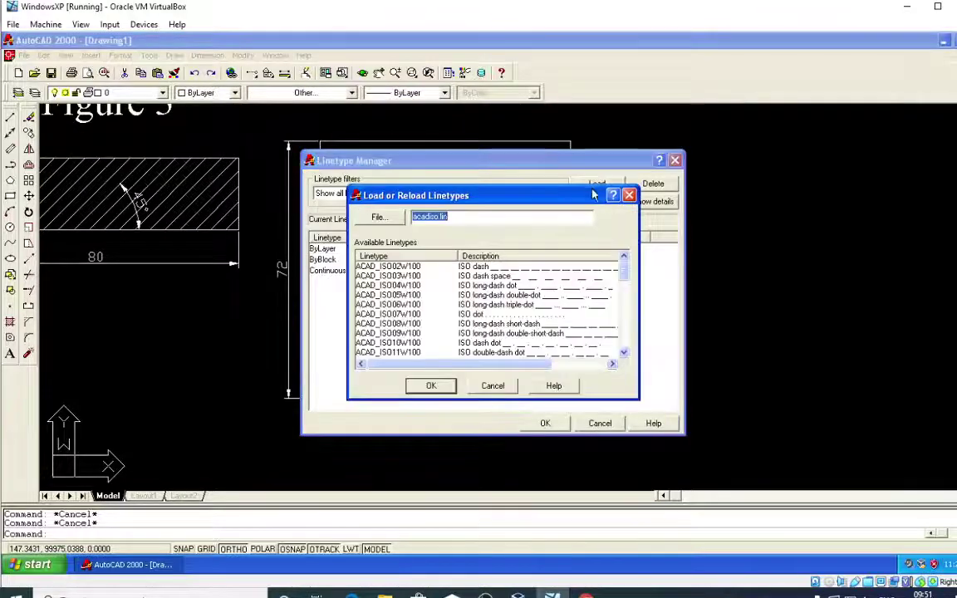
pyautogui.press('Escape')
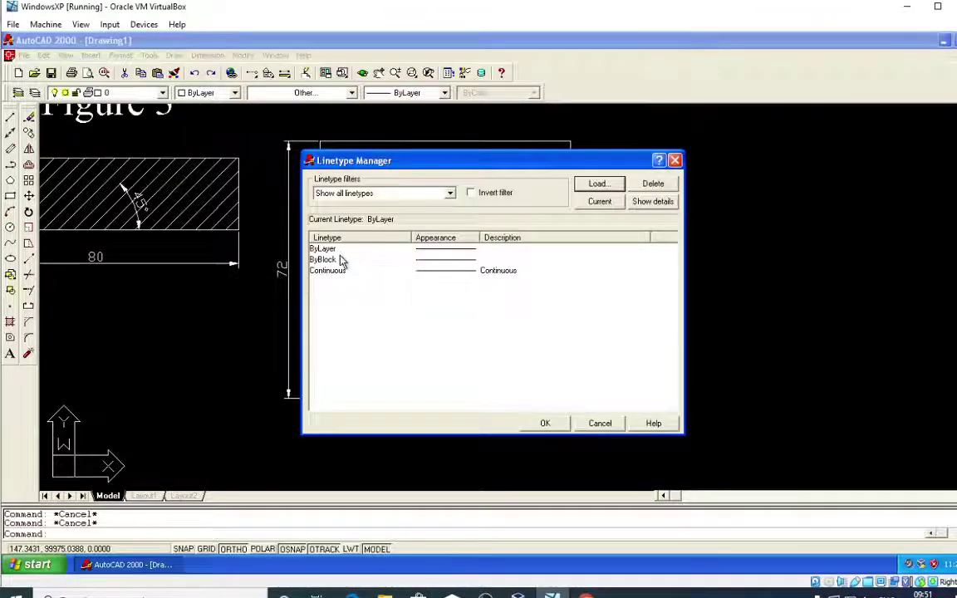
pyautogui.click(599, 184)
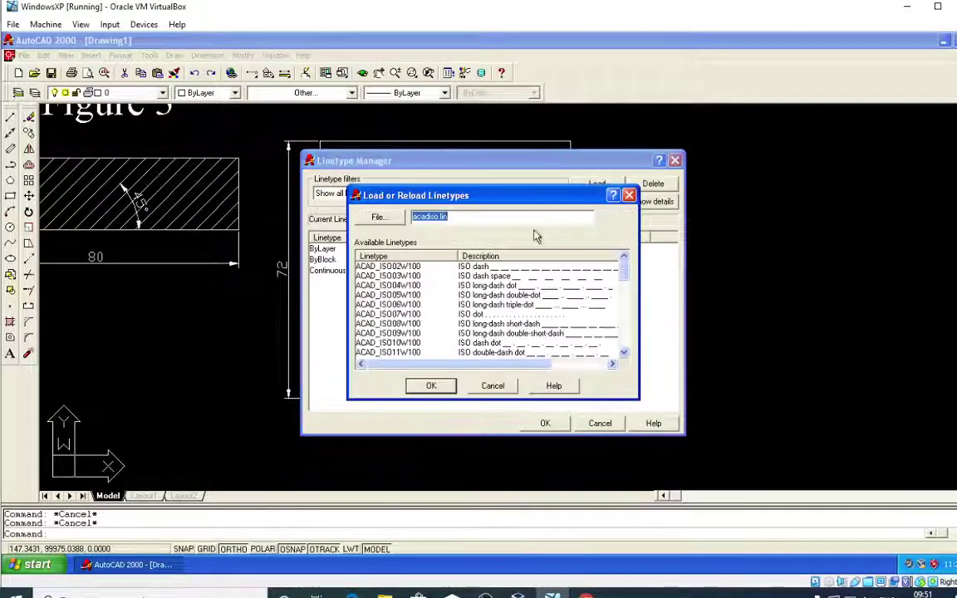
pyautogui.click(365, 293)
pyautogui.scroll(-1, 394, 320)
pyautogui.scroll(-8, 394, 319)
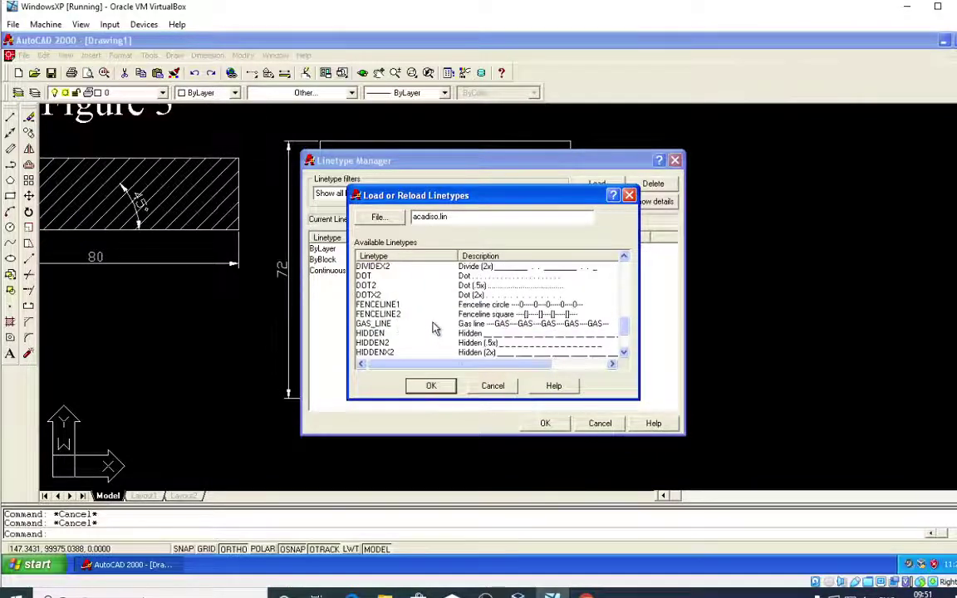
pyautogui.scroll(-1, 432, 328)
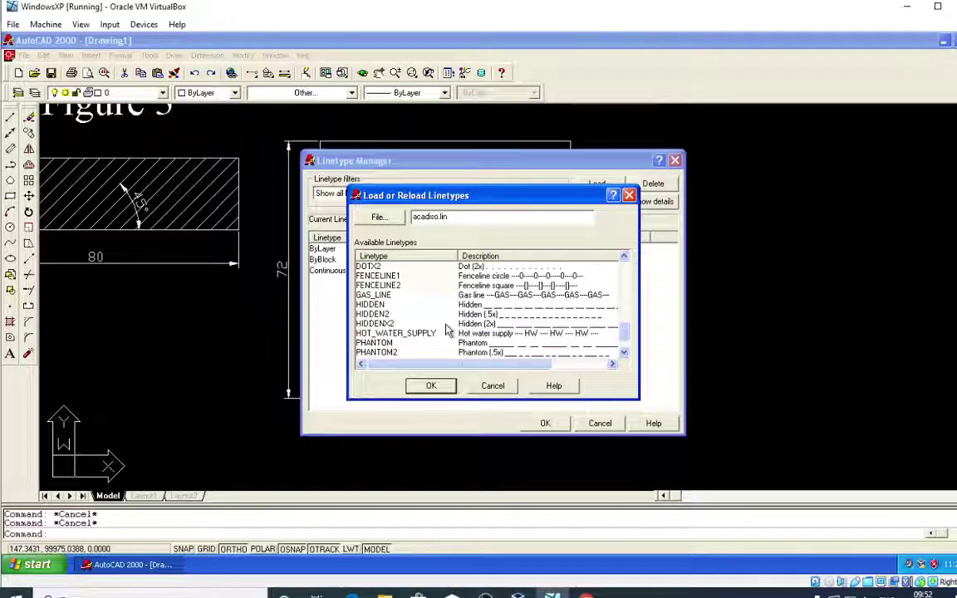
pyautogui.scroll(-1, 521, 324)
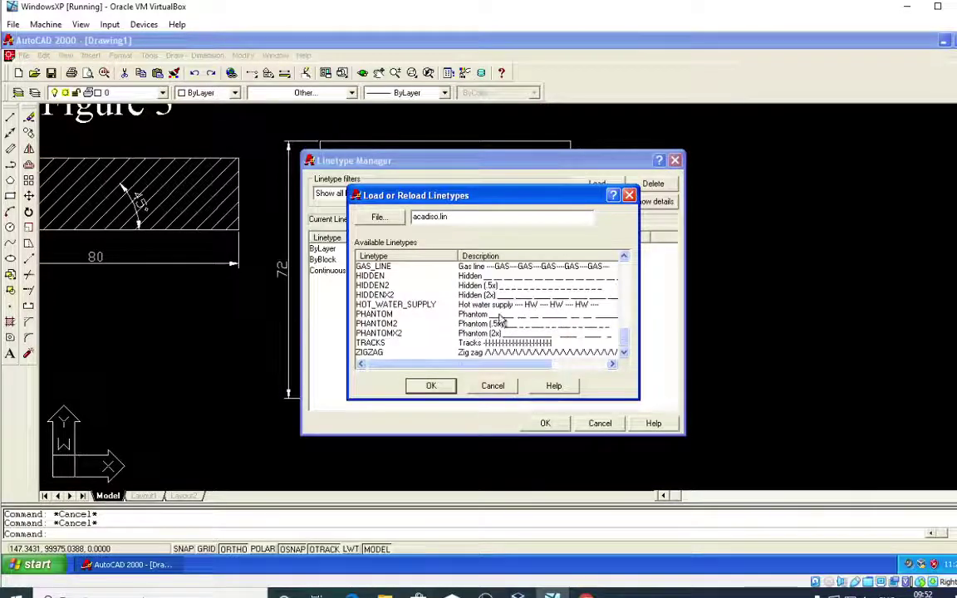
pyautogui.scroll(6, 525, 322)
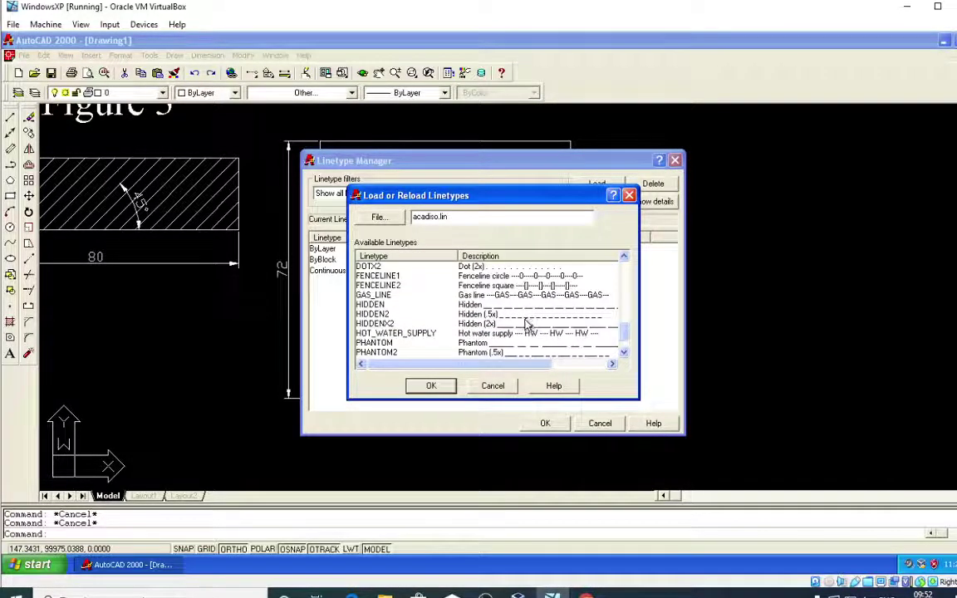
pyautogui.scroll(-3, 522, 330)
pyautogui.scroll(8, 521, 330)
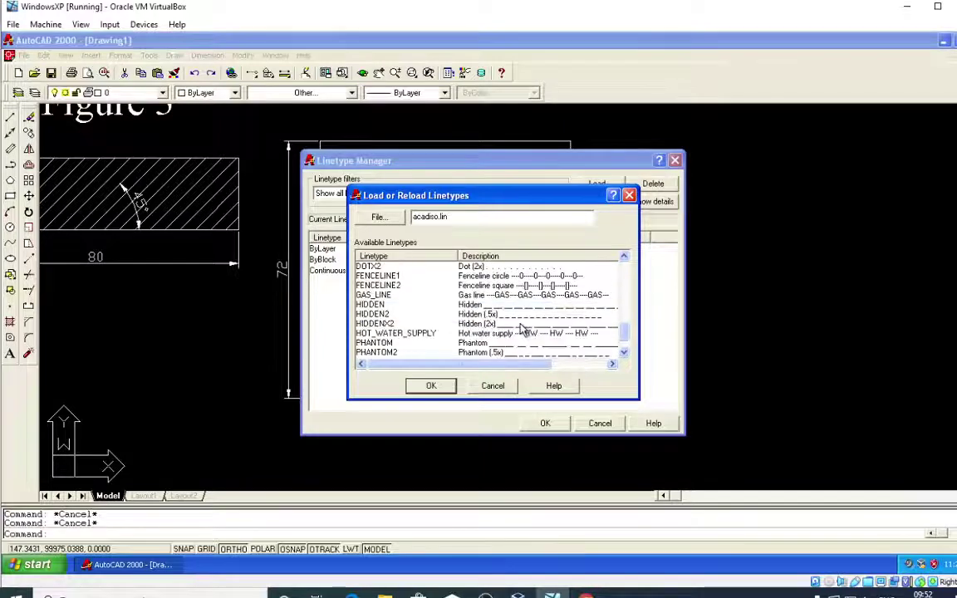
pyautogui.click(521, 329)
pyautogui.scroll(1, 522, 330)
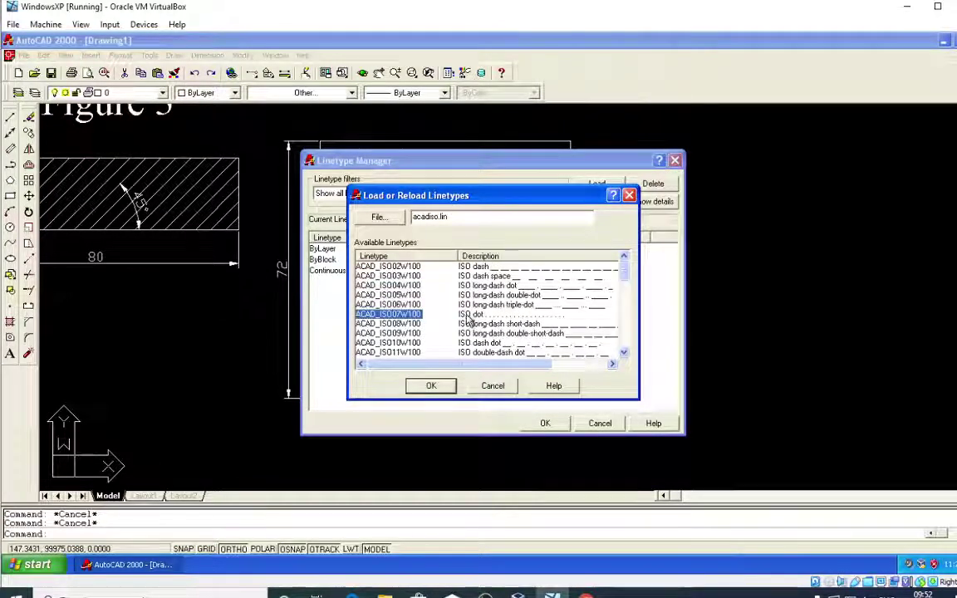
pyautogui.click(431, 387)
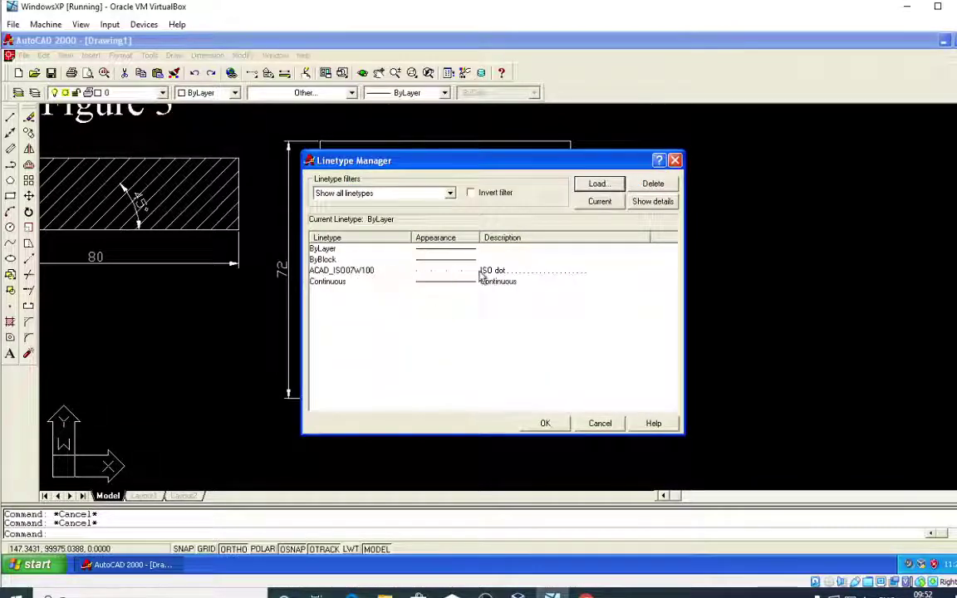
pyautogui.click(348, 274)
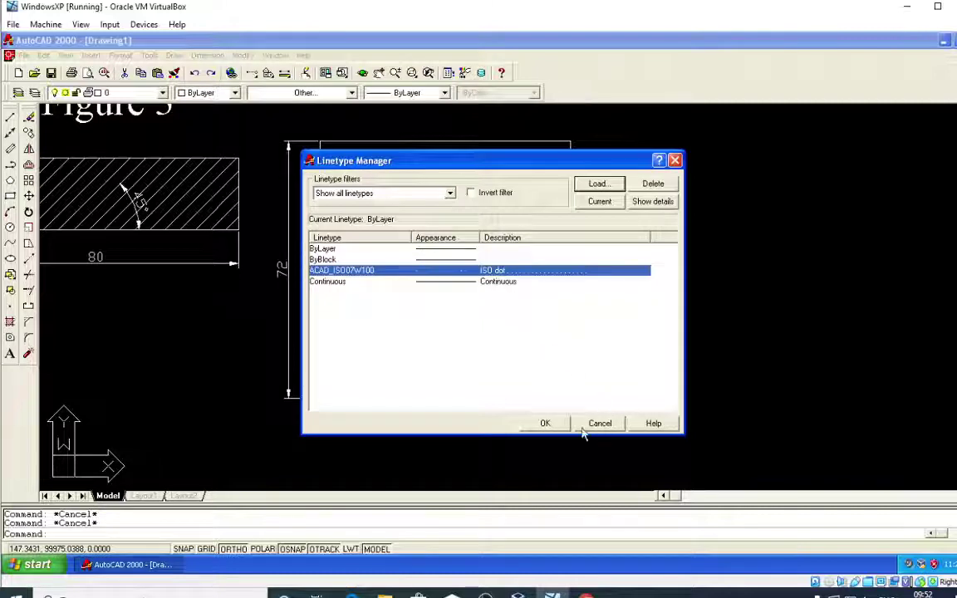
pyautogui.click(544, 424)
# Assign the ACAD_ISO07W100 linetype to all the horizontal lines inside the rectangle, keeping the outline as it is.
pyautogui.click(505, 404)
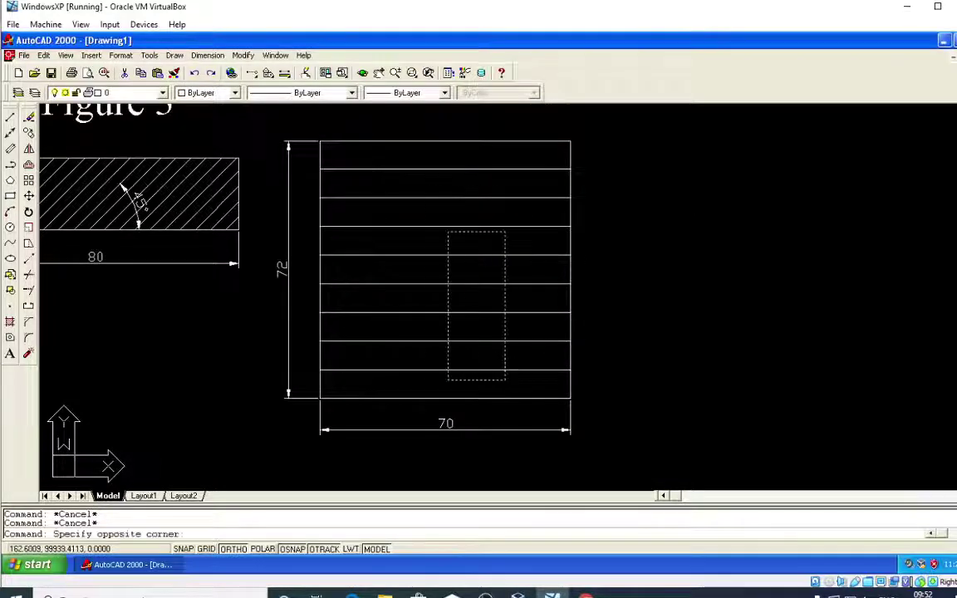
pyautogui.click(412, 154)
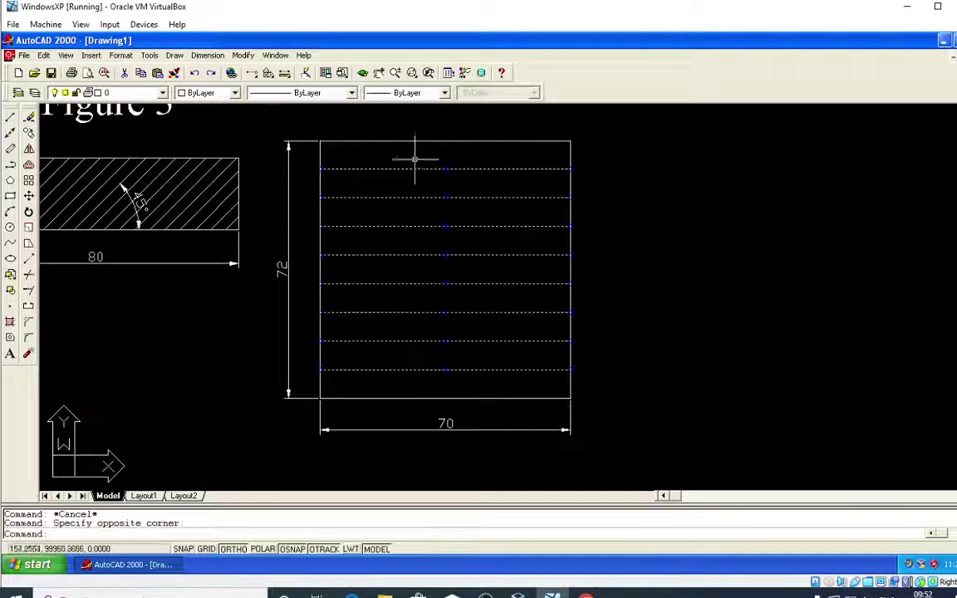
pyautogui.click(351, 92)
pyautogui.click(316, 129)
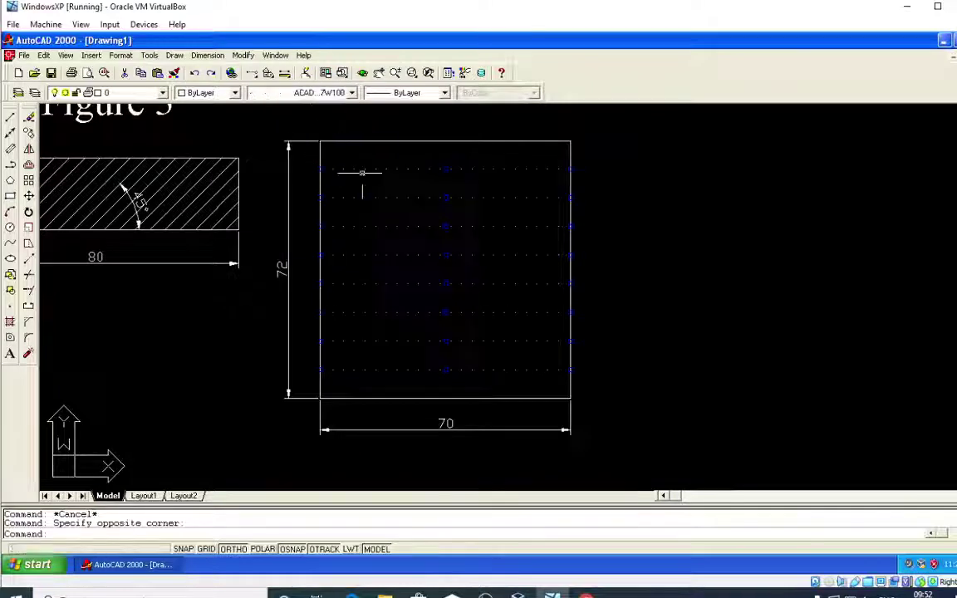
pyautogui.press('Escape')
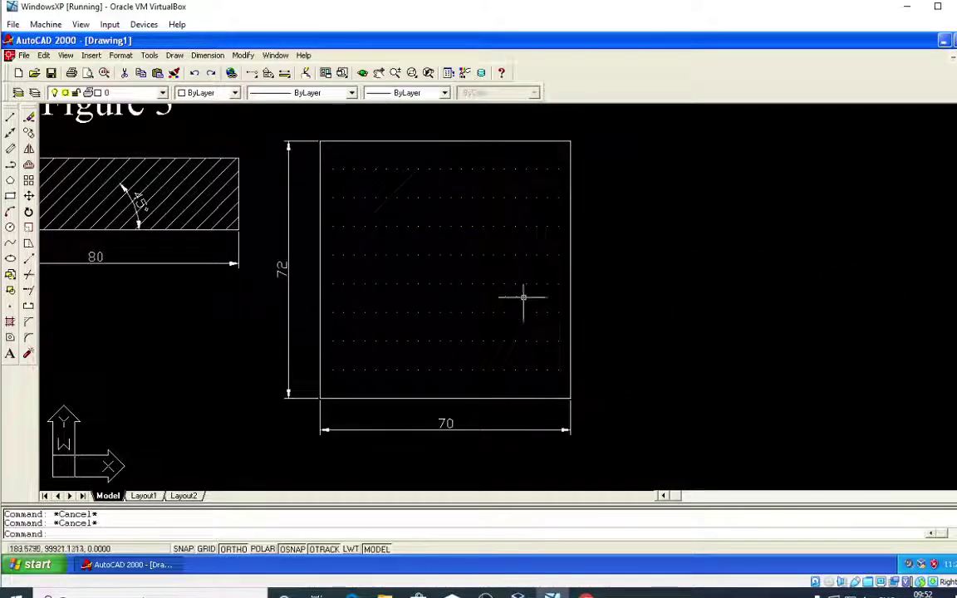
pyautogui.scroll(-1, 510, 293)
pyautogui.scroll(1, 517, 339)
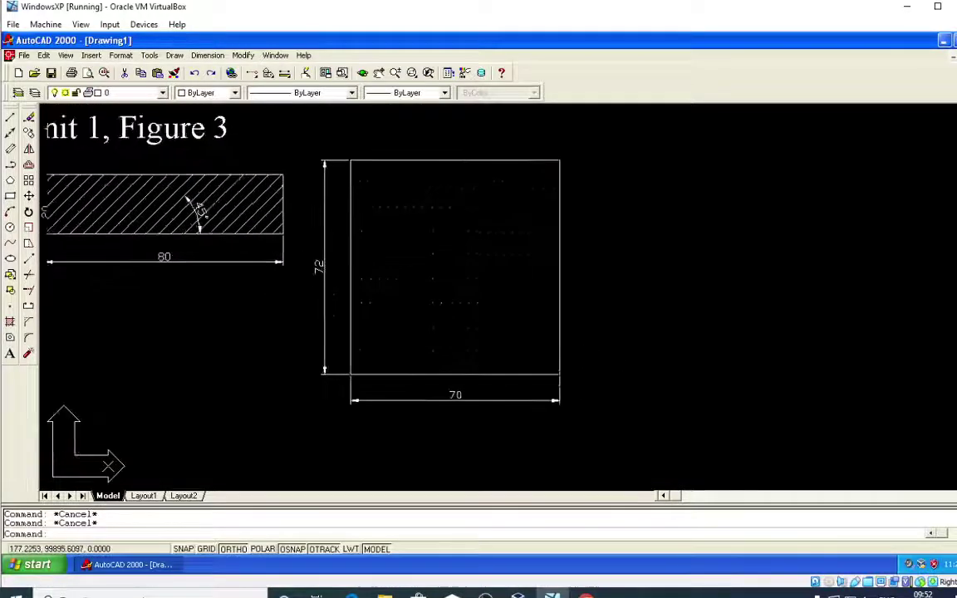
# Set the linetype of all the horizontal lines inside the 70 by 72 rectangle to ByLayer.
pyautogui.scroll(1, 507, 359)
pyautogui.click(516, 359)
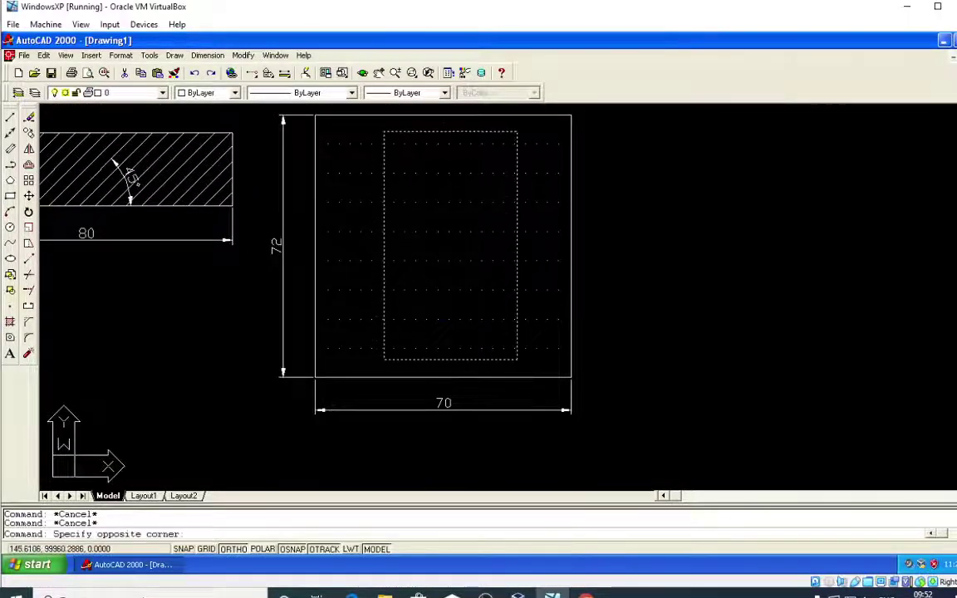
pyautogui.click(384, 132)
pyautogui.click(355, 97)
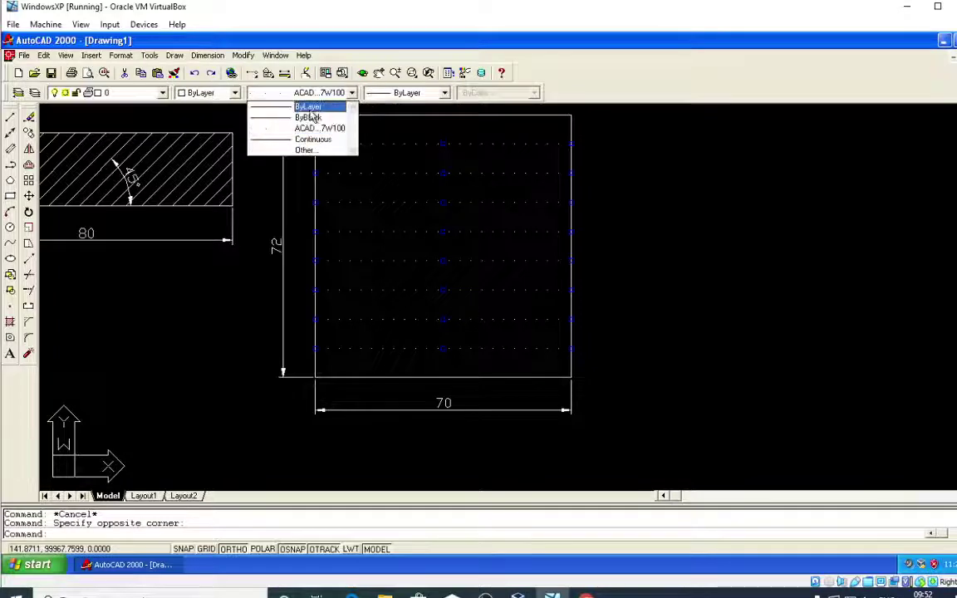
pyautogui.click(291, 105)
pyautogui.press('Escape')
pyautogui.press('Escape')
# Assign the dotted ACAD_ISO07W100 linetype to the eight horizontal lines inside the rectangle again.
pyautogui.click(548, 359)
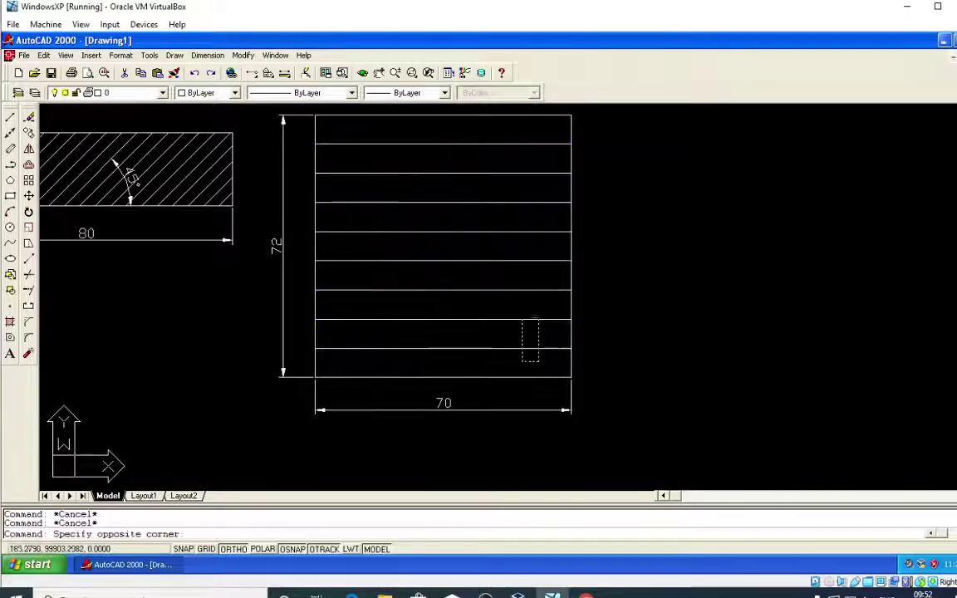
pyautogui.click(391, 136)
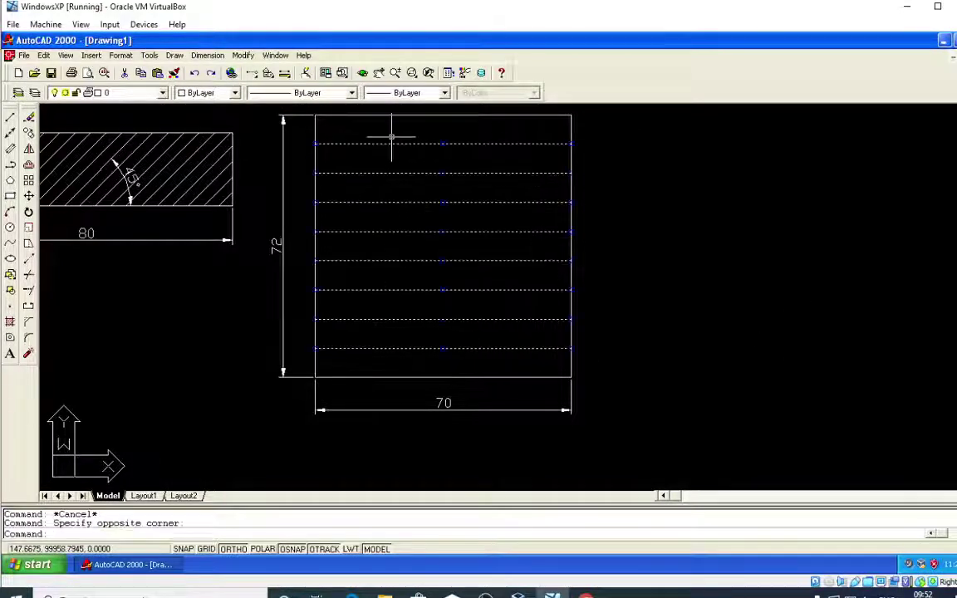
pyautogui.click(353, 94)
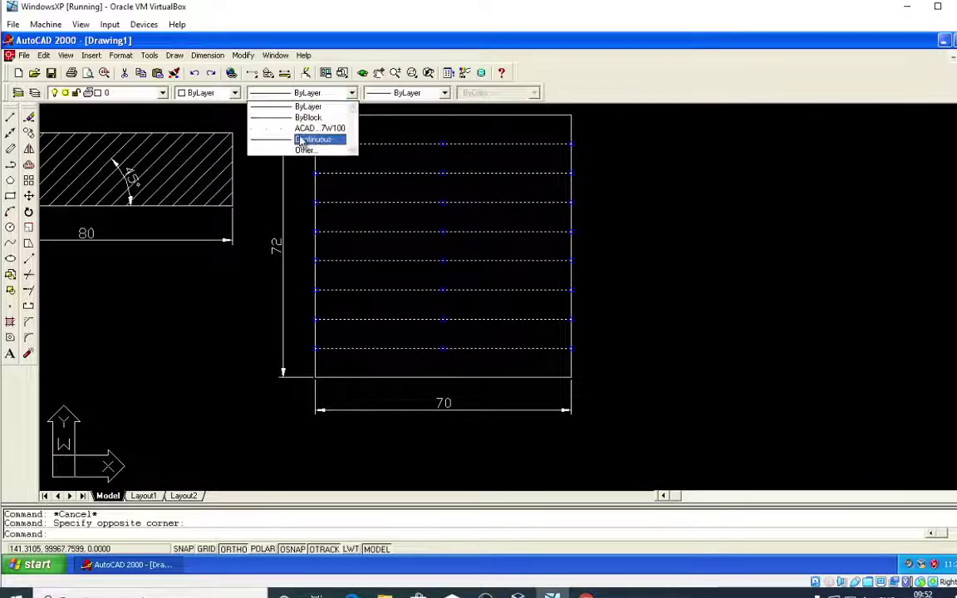
pyautogui.click(309, 128)
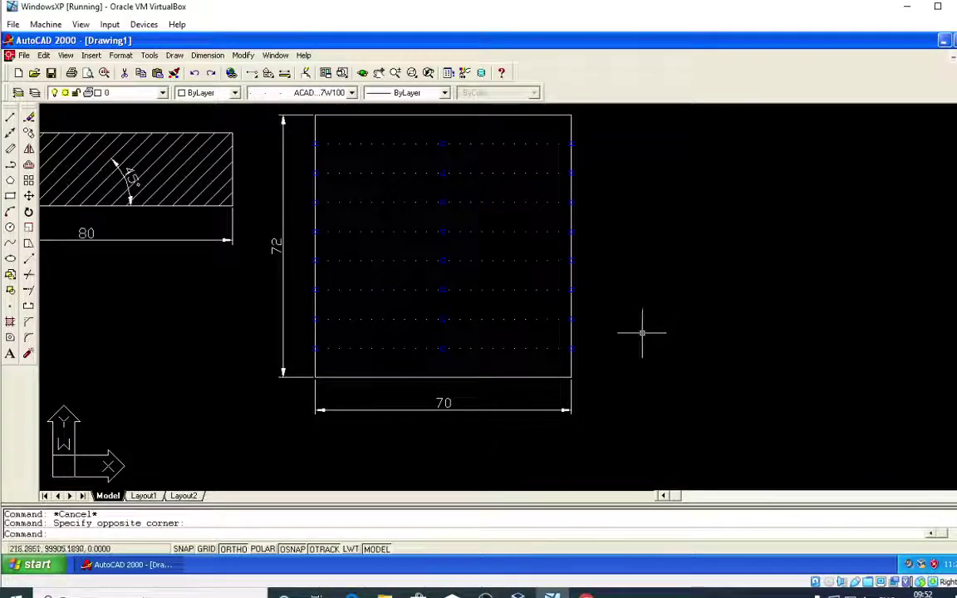
pyautogui.press('Escape')
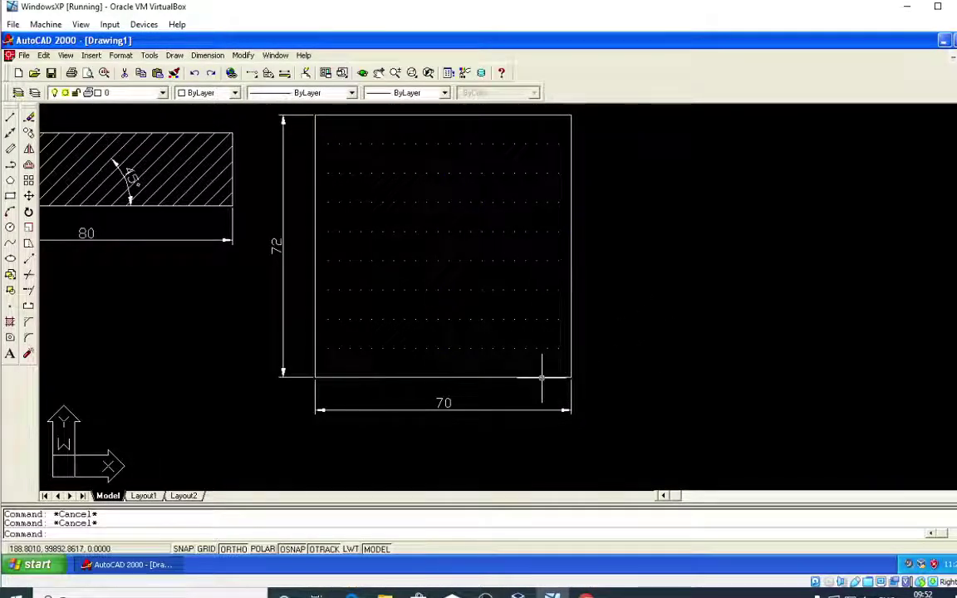
# Check which linetype is assigned to the rectangle's bottom edge and to one of the inner horizontal lines.
pyautogui.click(542, 378)
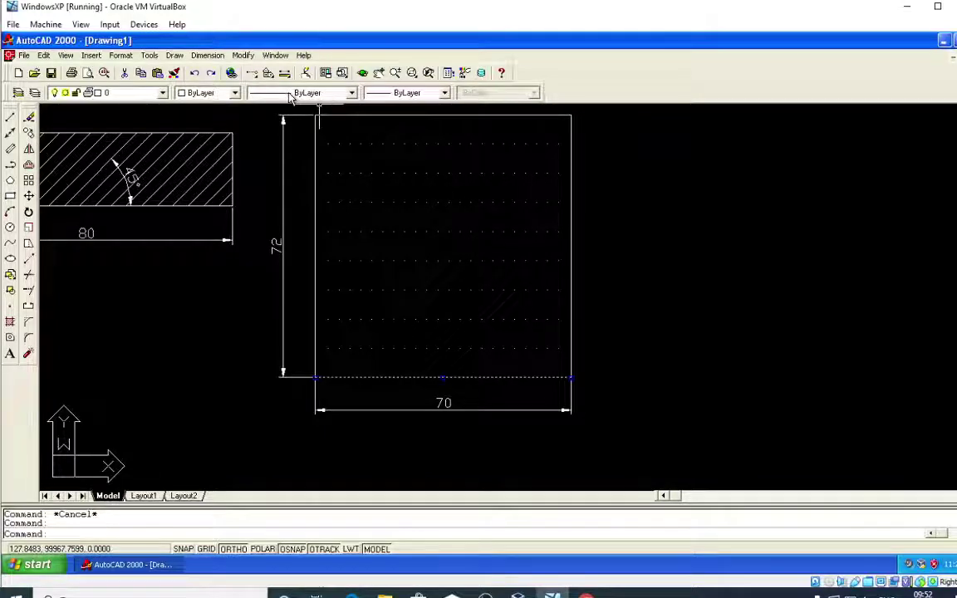
pyautogui.press('Escape')
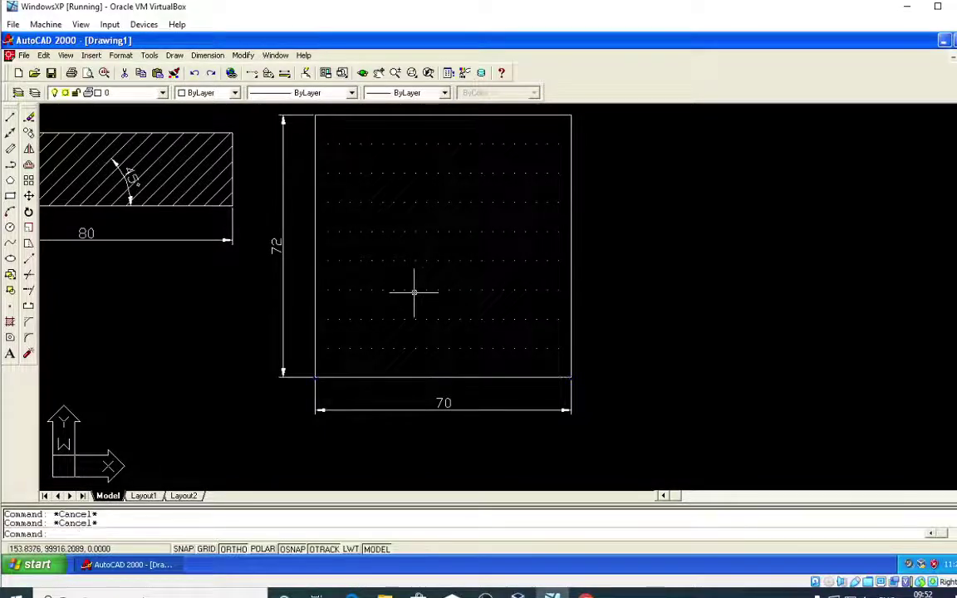
pyautogui.click(419, 287)
pyautogui.click(412, 284)
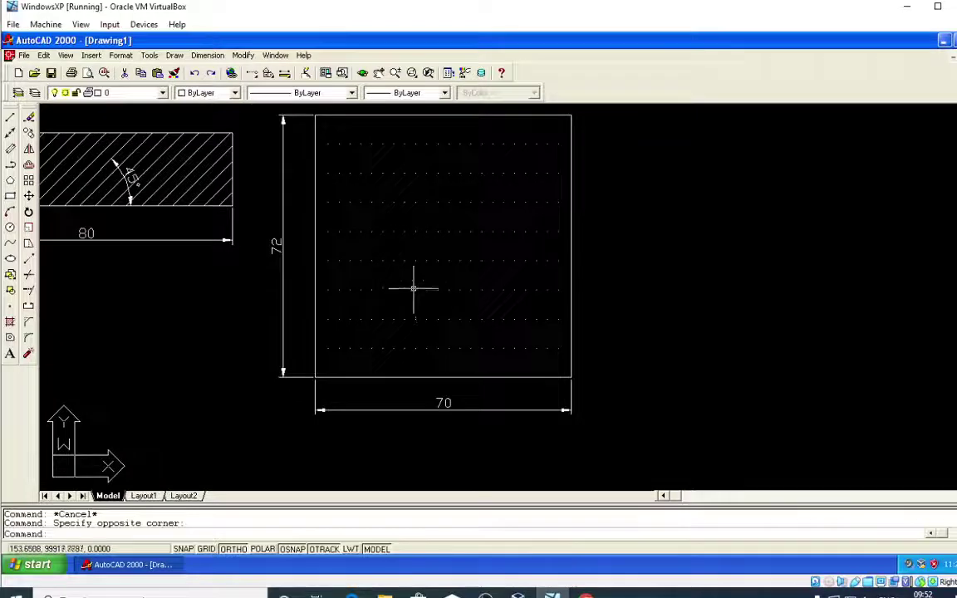
pyautogui.click(405, 274)
pyautogui.click(385, 186)
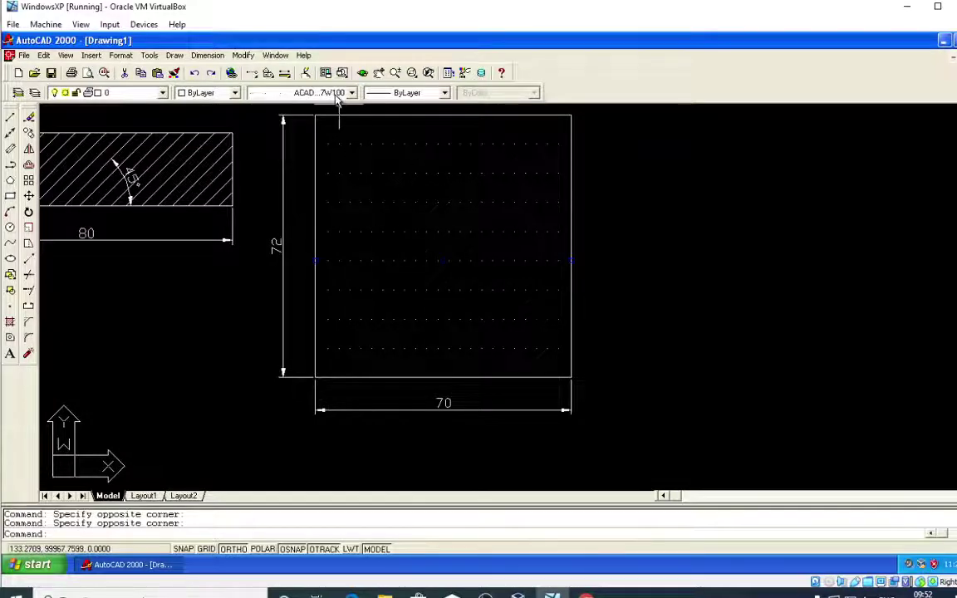
pyautogui.press('Escape')
pyautogui.press('Escape')
# Copy the "Unit 1, Figure 3" title horizontally so that the copy sits above the dotted-line rectangle.
pyautogui.scroll(-2, 486, 132)
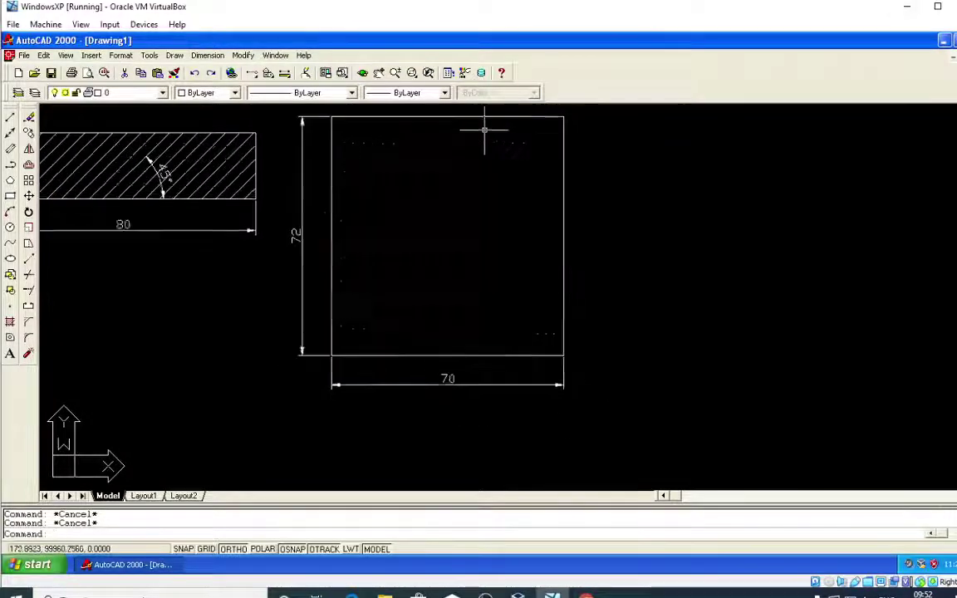
pyautogui.moveTo(486, 132); pyautogui.dragTo(501, 344, button='middle')
pyautogui.click(241, 186)
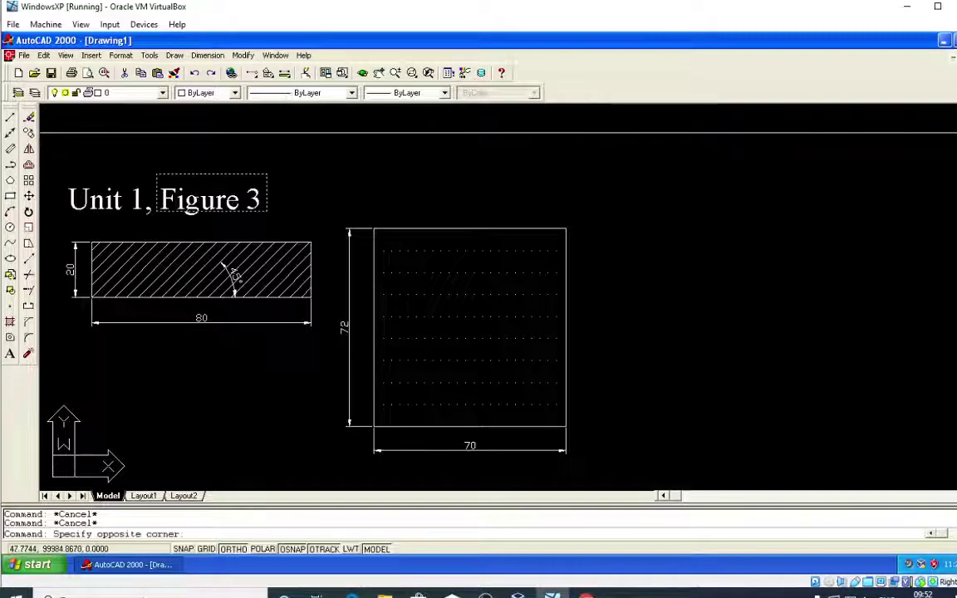
pyautogui.click(178, 165)
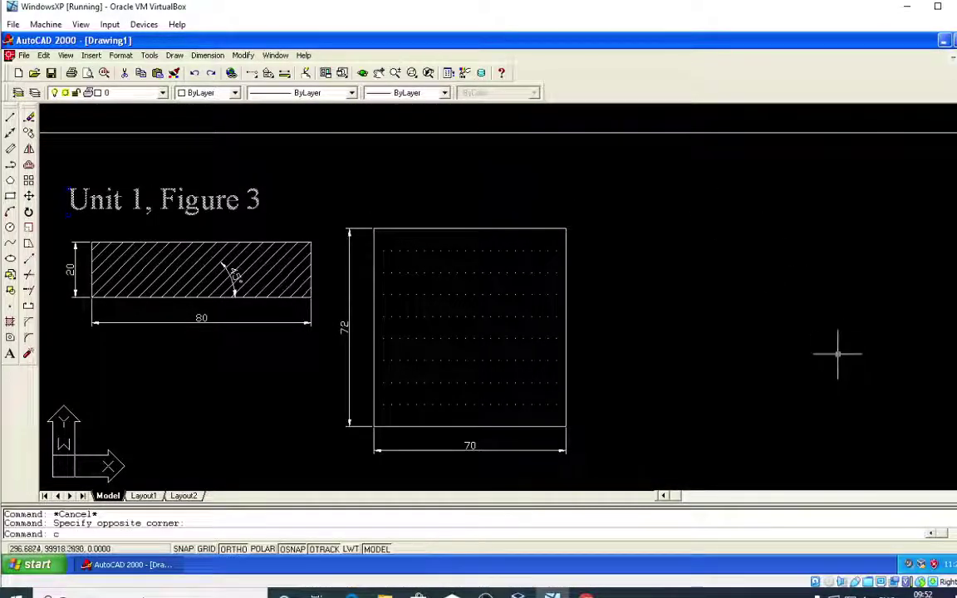
pyautogui.write('co')
pyautogui.press('Return')
pyautogui.scroll(-1, 871, 341)
pyautogui.moveTo(871, 341); pyautogui.dragTo(730, 348, button='middle')
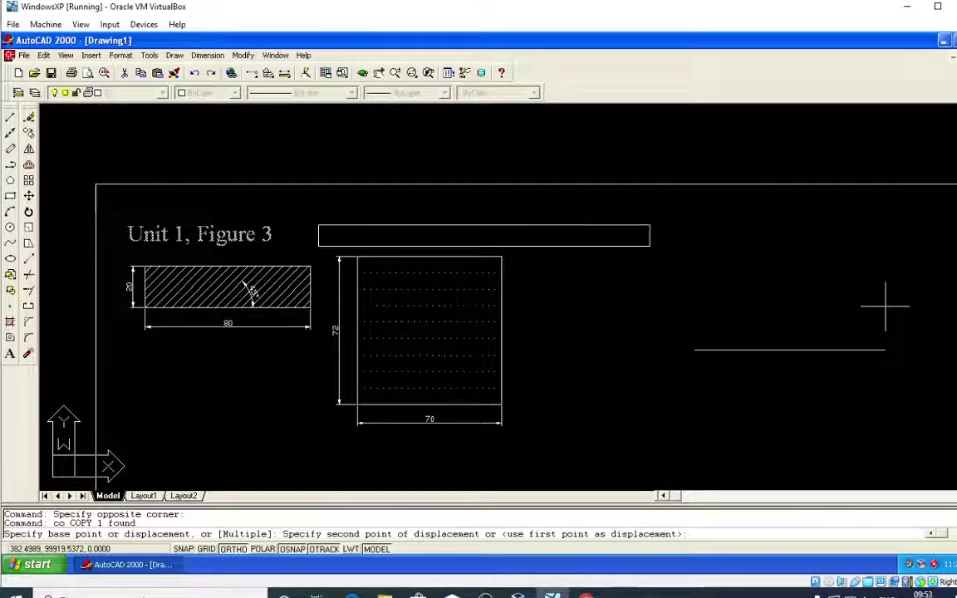
pyautogui.click(459, 218)
pyautogui.click(395, 218)
# Move the copied title slightly upward with Ortho off, leaving more space above the dotted-line rectangle.
pyautogui.write('m')
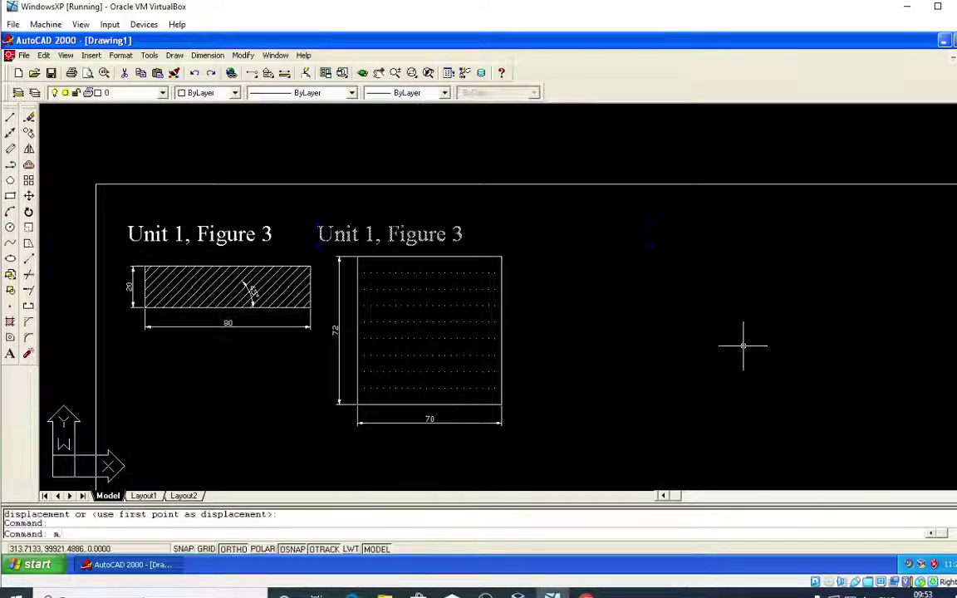
pyautogui.press('Return')
pyautogui.click(776, 332)
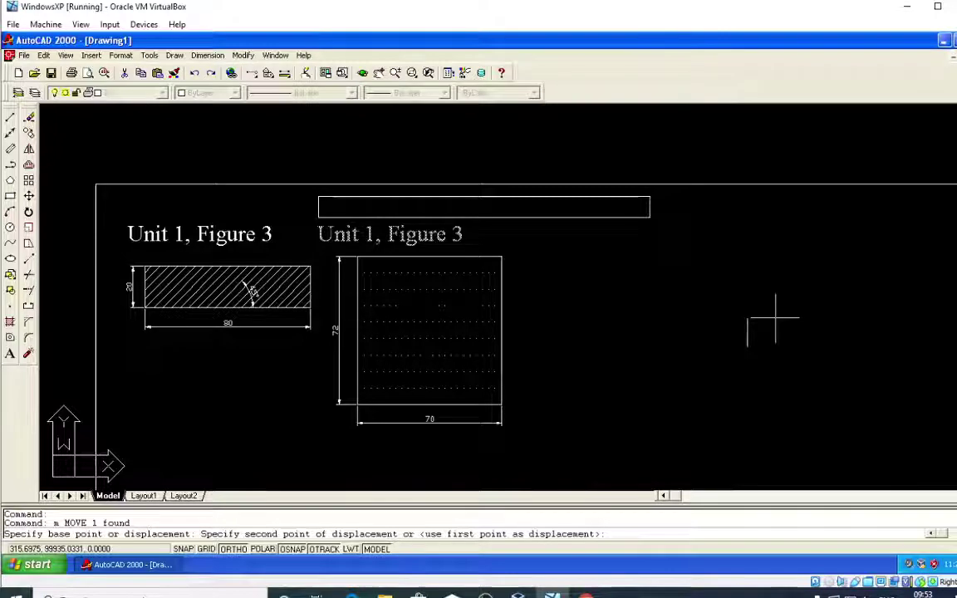
pyautogui.press('F8')
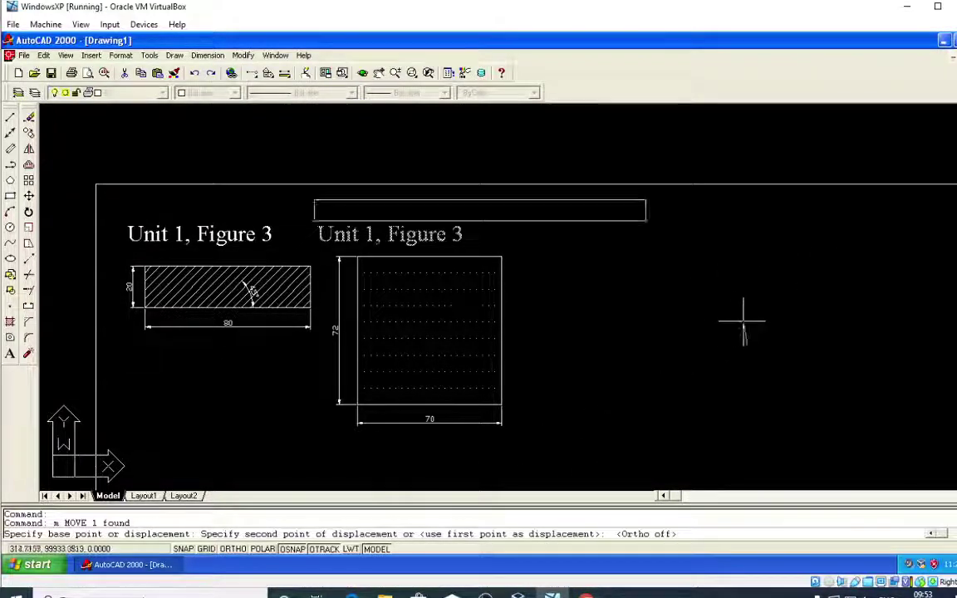
pyautogui.click(673, 296)
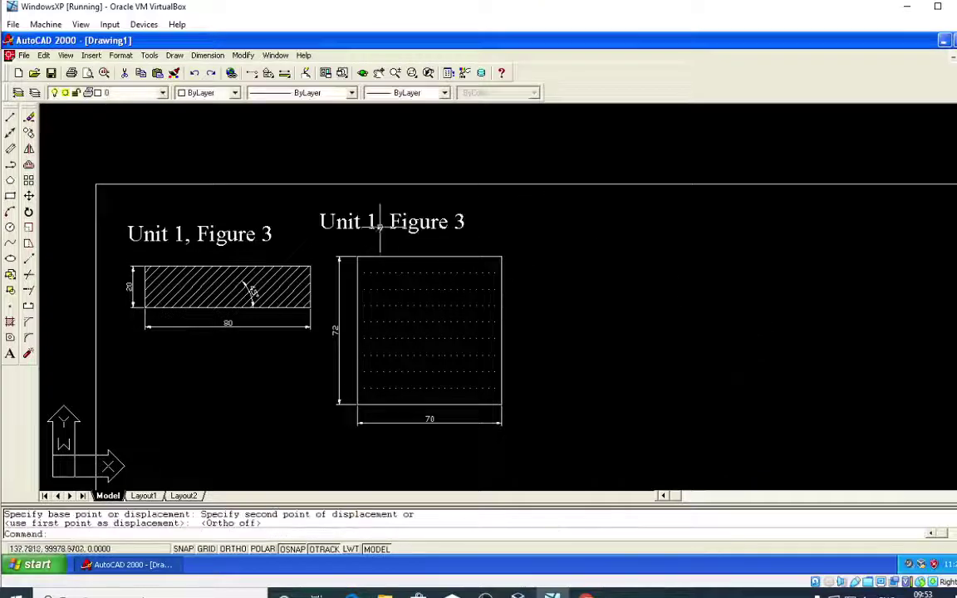
# Change the copied title's text to "Unit 1, Figure 5".
pyautogui.write('ed')
pyautogui.press('Return')
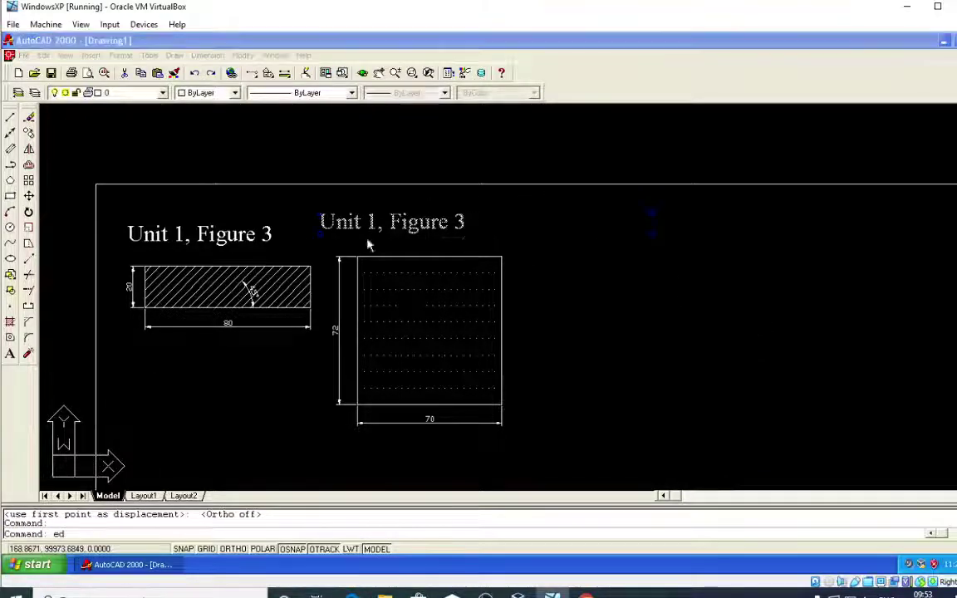
pyautogui.click(367, 233)
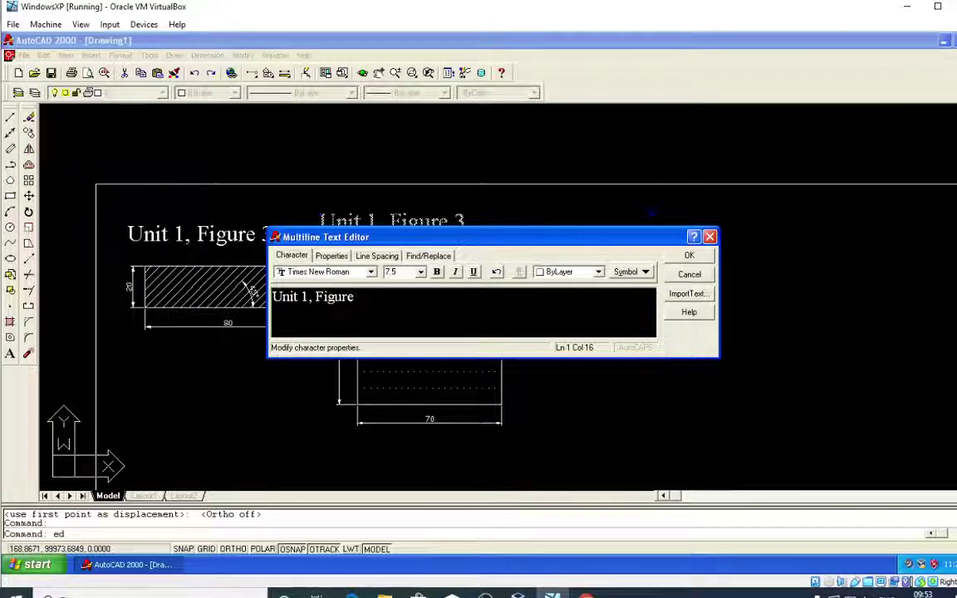
pyautogui.write('5')
pyautogui.click(689, 256)
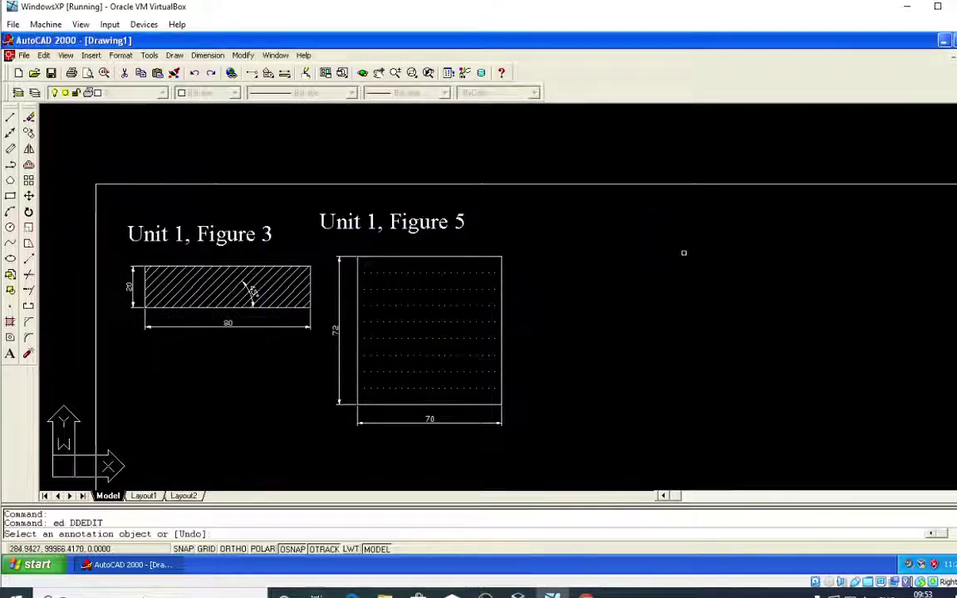
pyautogui.press('Escape')
pyautogui.press('Escape')
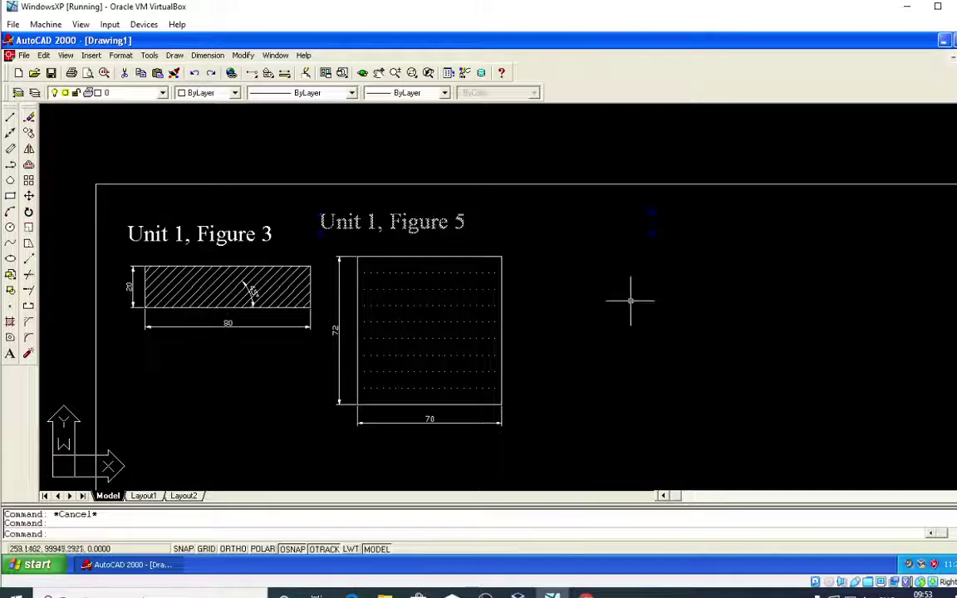
# Move the "Unit 1, Figure 5" title sideways so it lines up directly over the rectangle.
pyautogui.write('m')
pyautogui.press('Return')
pyautogui.click(678, 301)
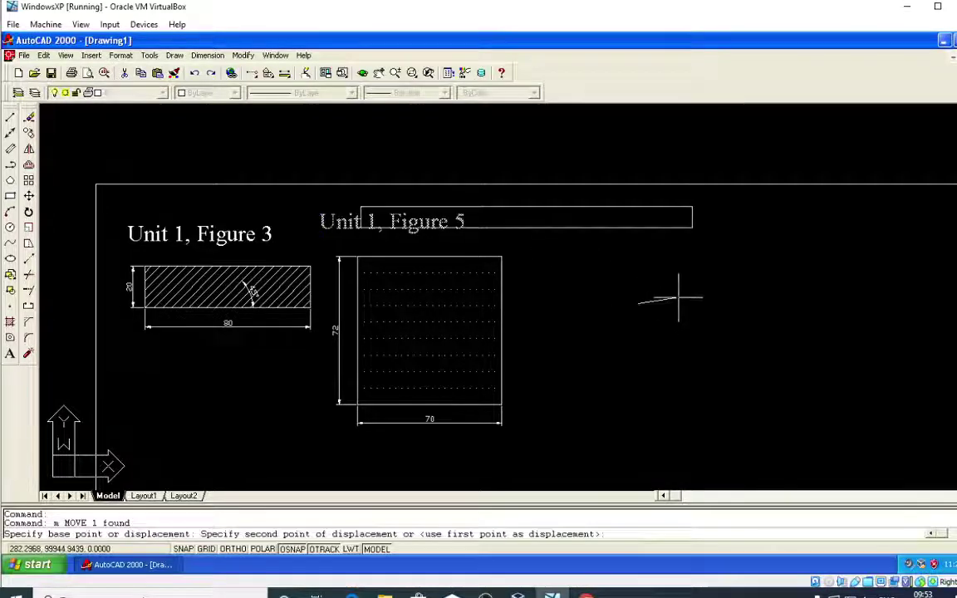
pyautogui.click(680, 303)
pyautogui.press('Escape')
pyautogui.press('Escape')
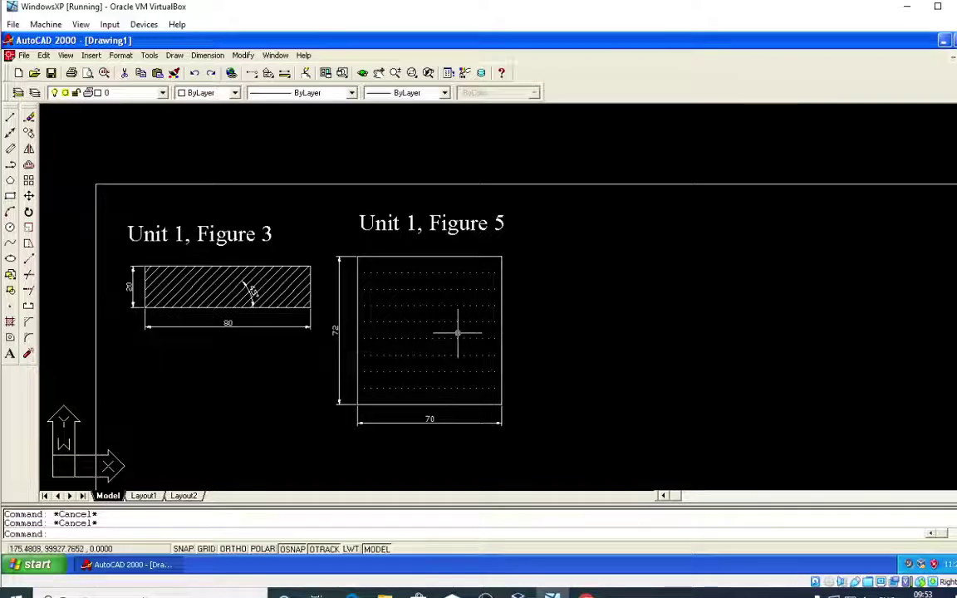
# Switch to the C20 EC Syllabus PDF and review the remaining line and grid patterns of exercise 5 (Fig 5) on page 47.
pyautogui.scroll(1, 455, 321)
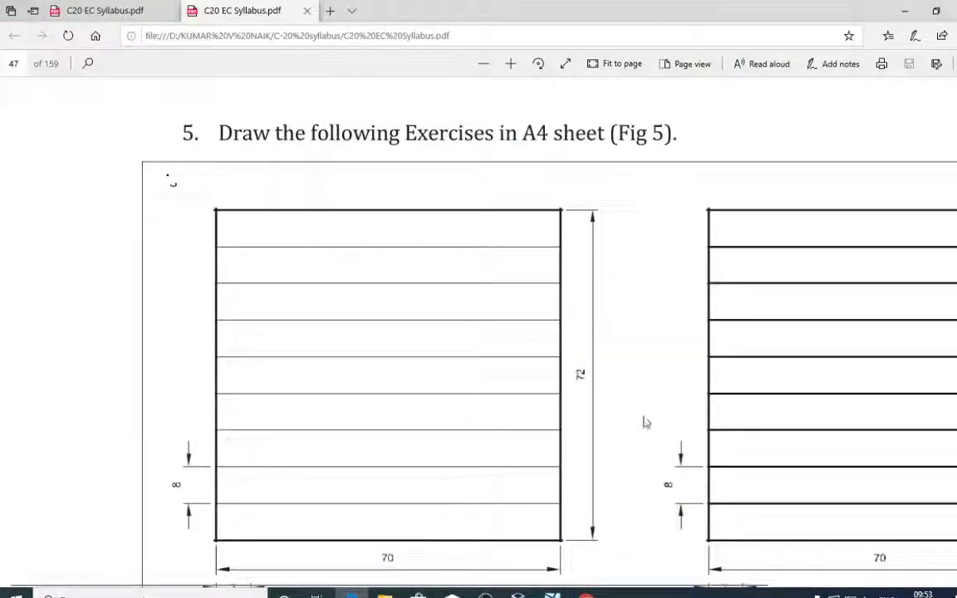
pyautogui.scroll(-3, 644, 421)
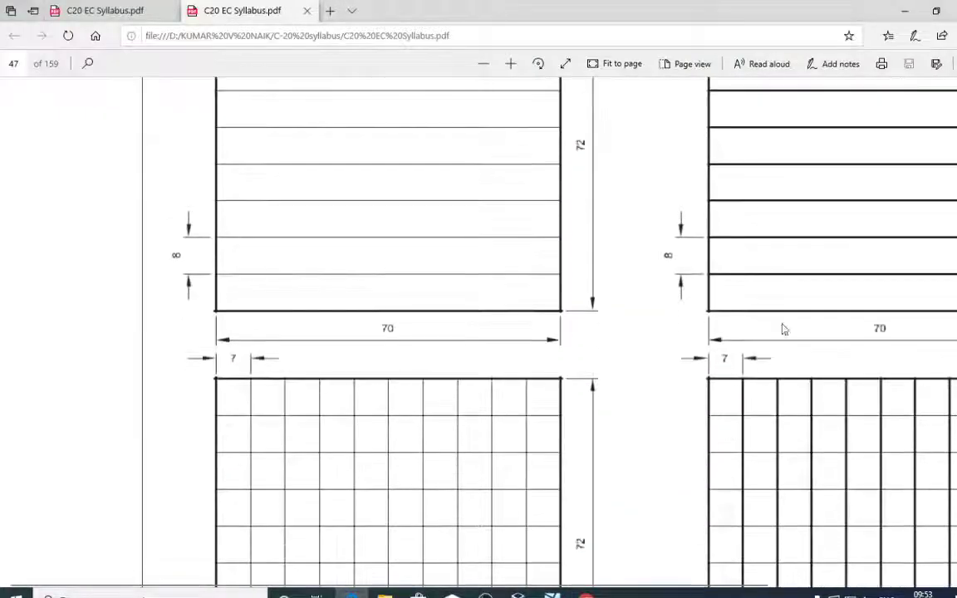
pyautogui.scroll(2, 847, 283)
pyautogui.scroll(-1, 811, 476)
pyautogui.keyDown('ctrl'); pyautogui.scroll(-2, 844, 459); pyautogui.keyUp('ctrl')
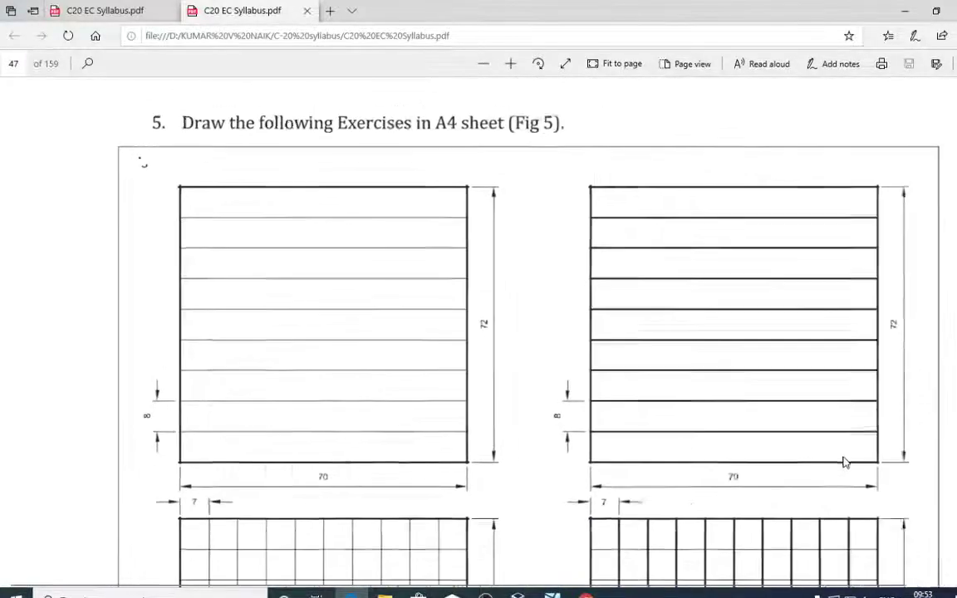
pyautogui.scroll(-5, 505, 425)
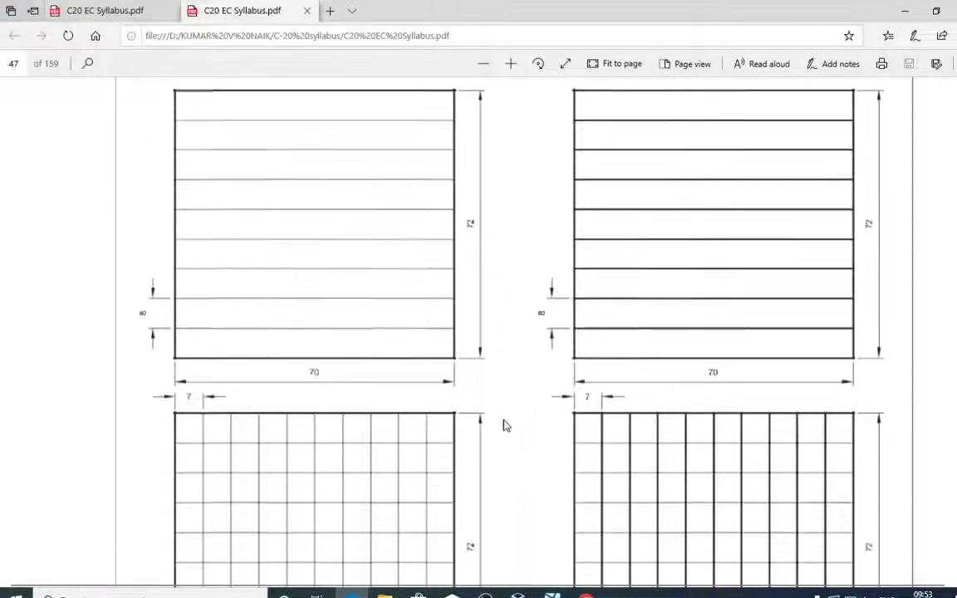
pyautogui.keyDown('ctrl'); pyautogui.scroll(3, 307, 262); pyautogui.keyUp('ctrl')
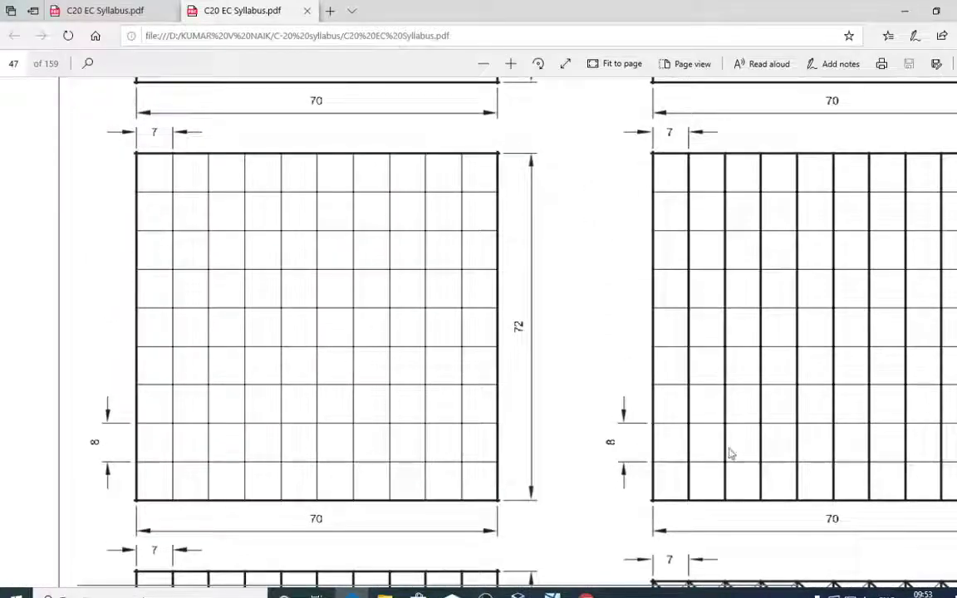
pyautogui.scroll(-3, 456, 484)
pyautogui.scroll(-4, 532, 407)
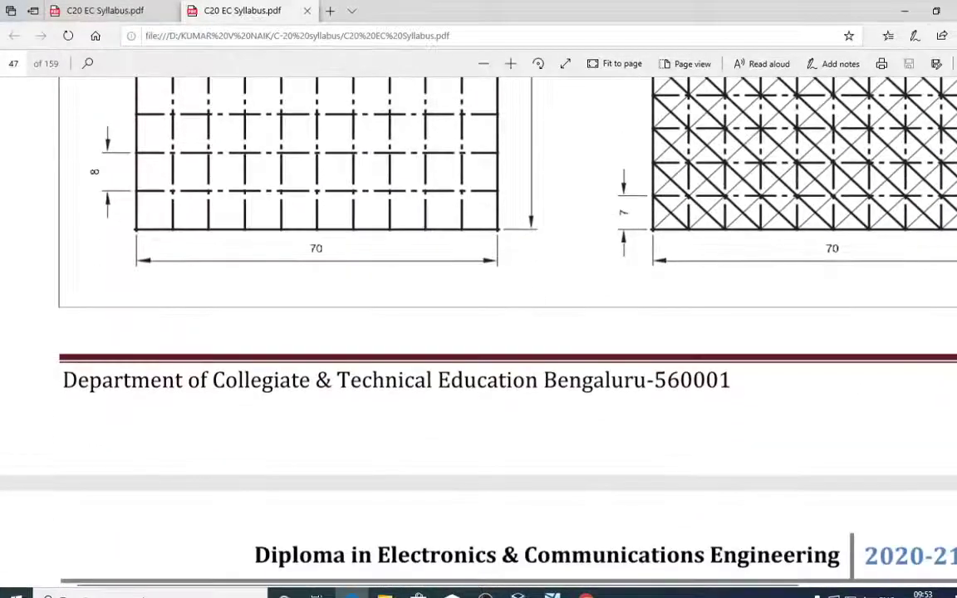
pyautogui.scroll(2, 789, 255)
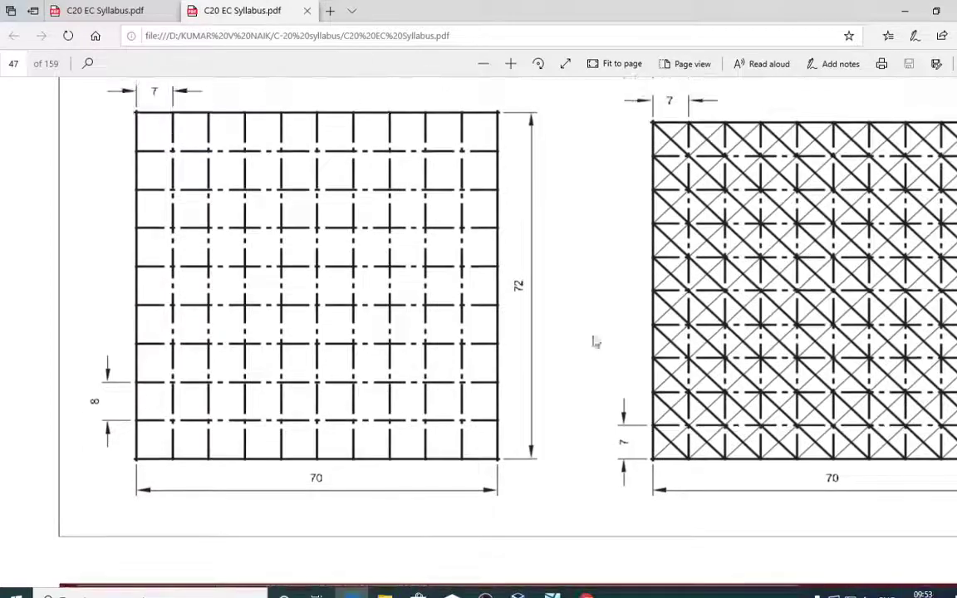
pyautogui.scroll(-3, 401, 346)
pyautogui.scroll(4, 380, 363)
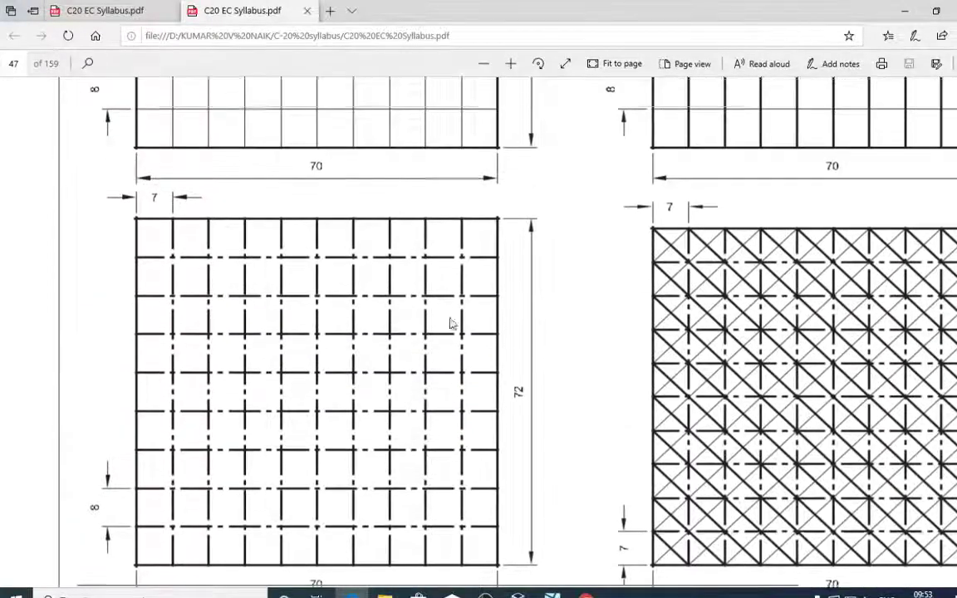
pyautogui.scroll(4, 449, 323)
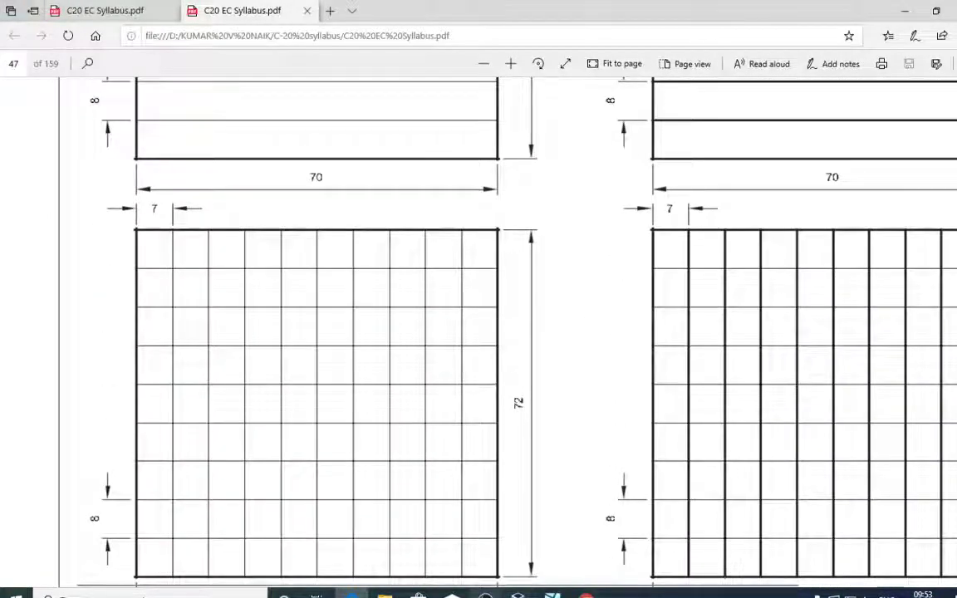
pyautogui.click(486, 595)
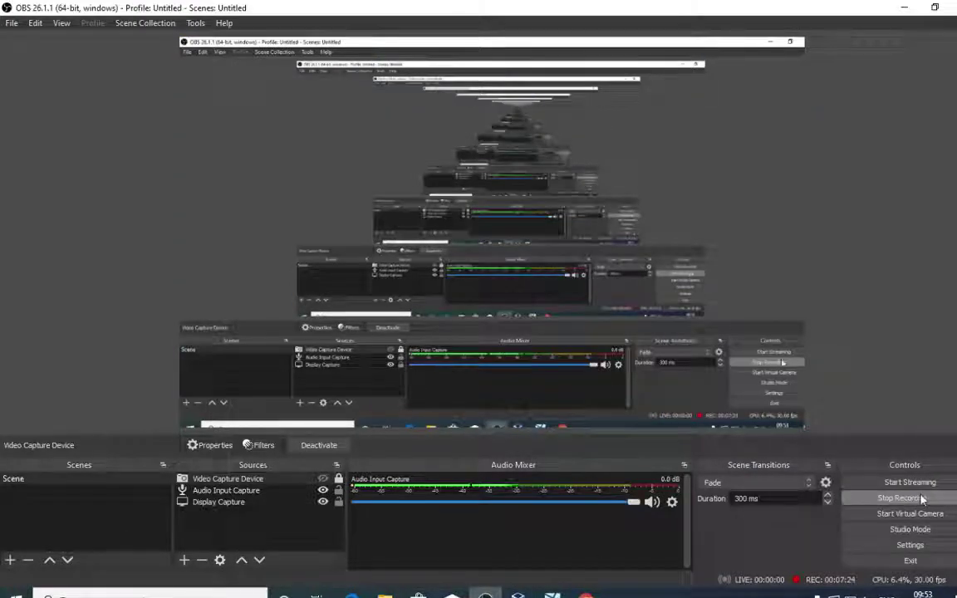